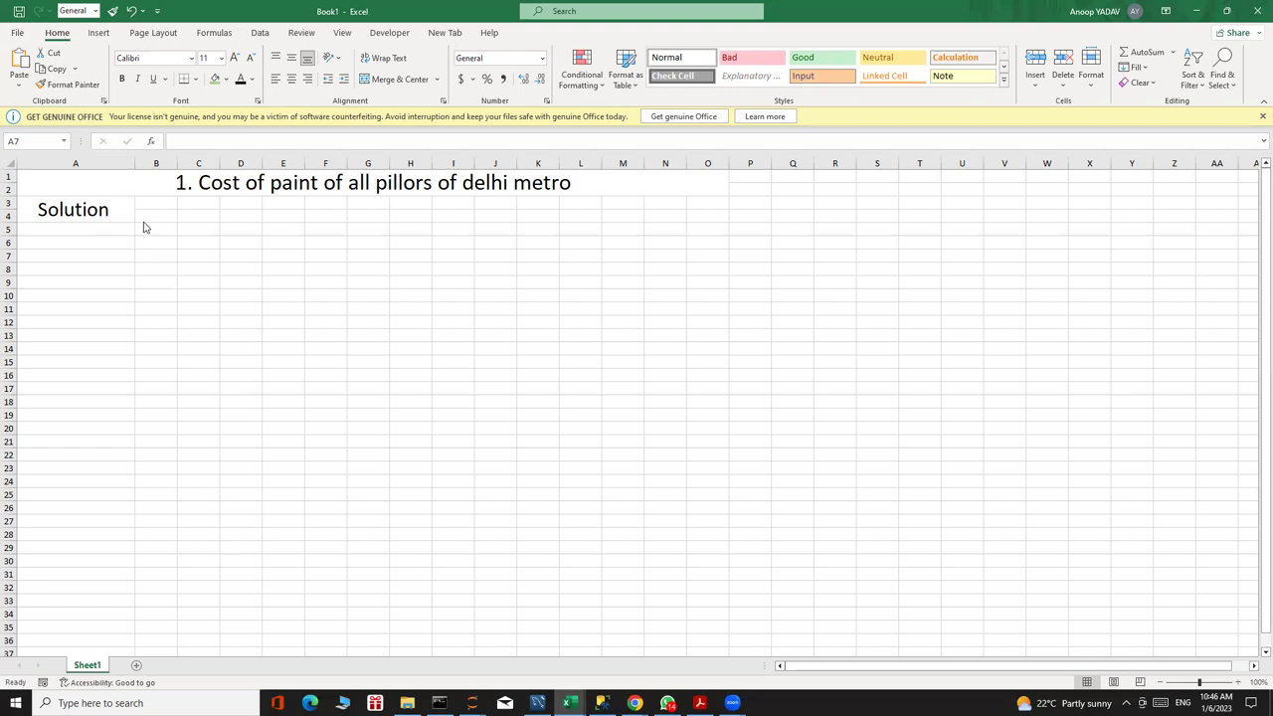
# Enter the label "Total Numbe of metro lines" in cell A6 under the Solution heading.
pyautogui.click(71, 239)
pyautogui.write('T')
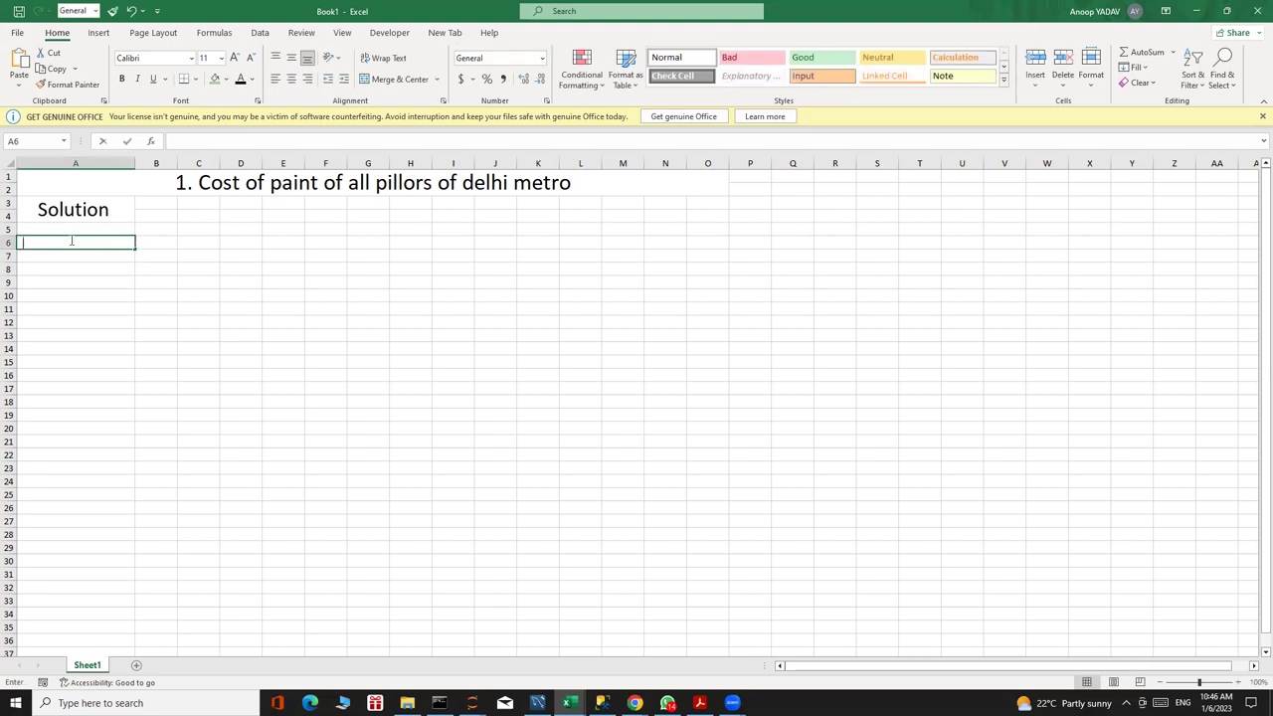
pyautogui.write('otal')
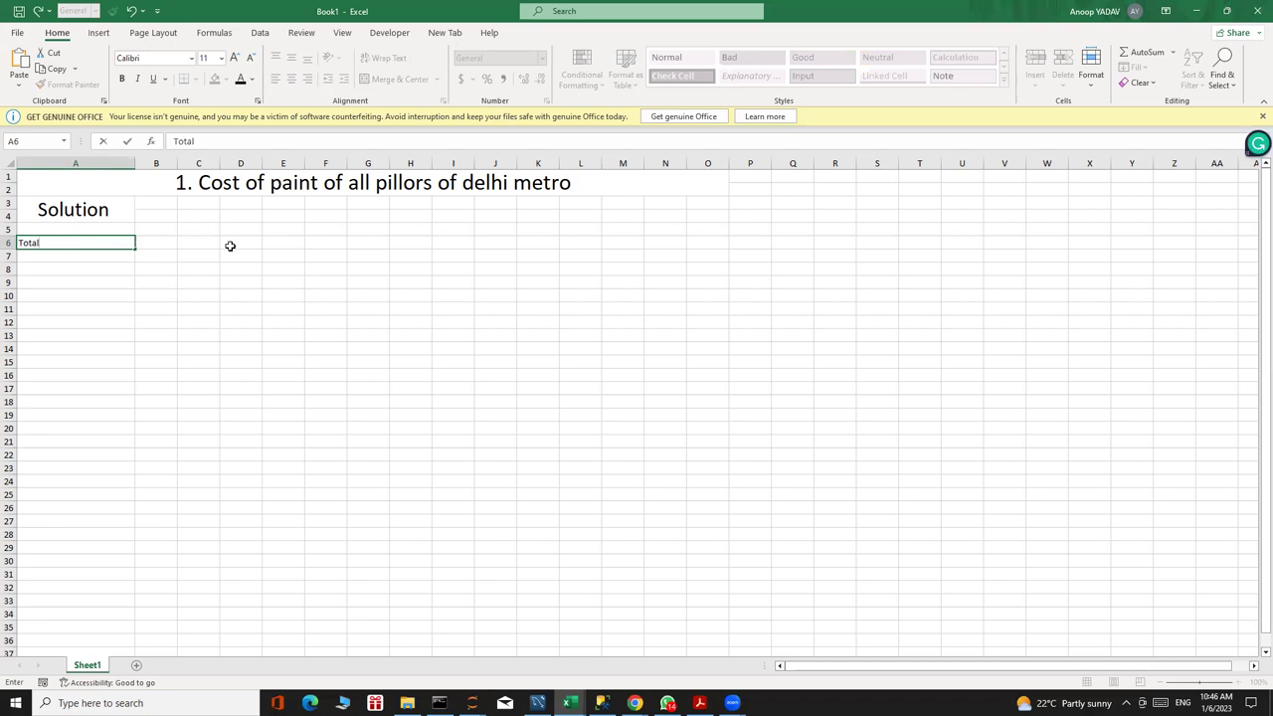
pyautogui.write(' Numbe rof')
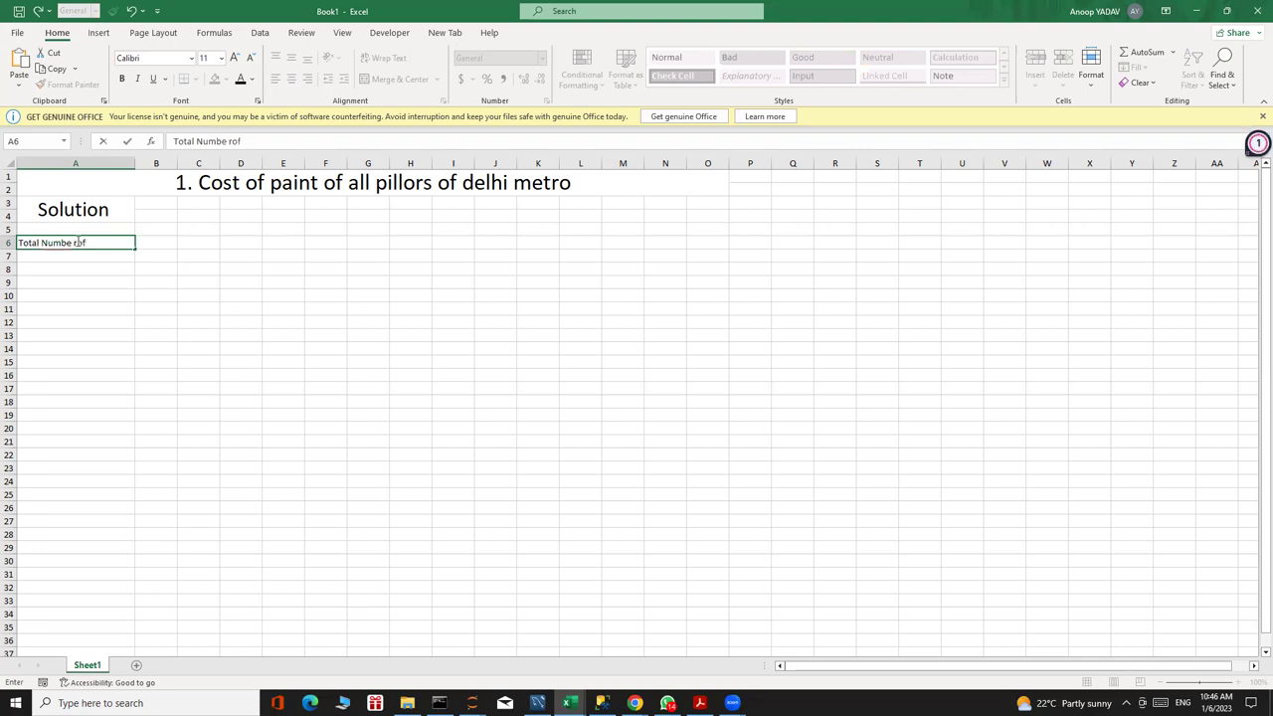
pyautogui.click(78, 242)
pyautogui.press('BackSpace')
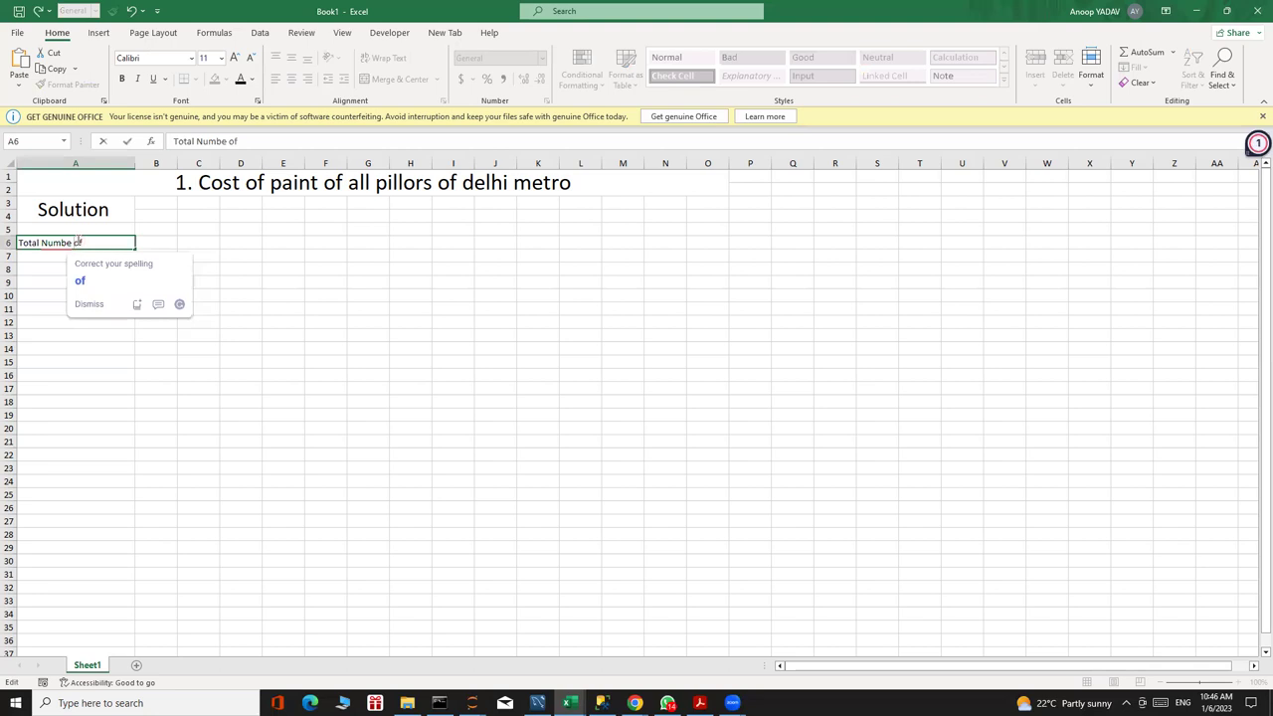
pyautogui.write('m')
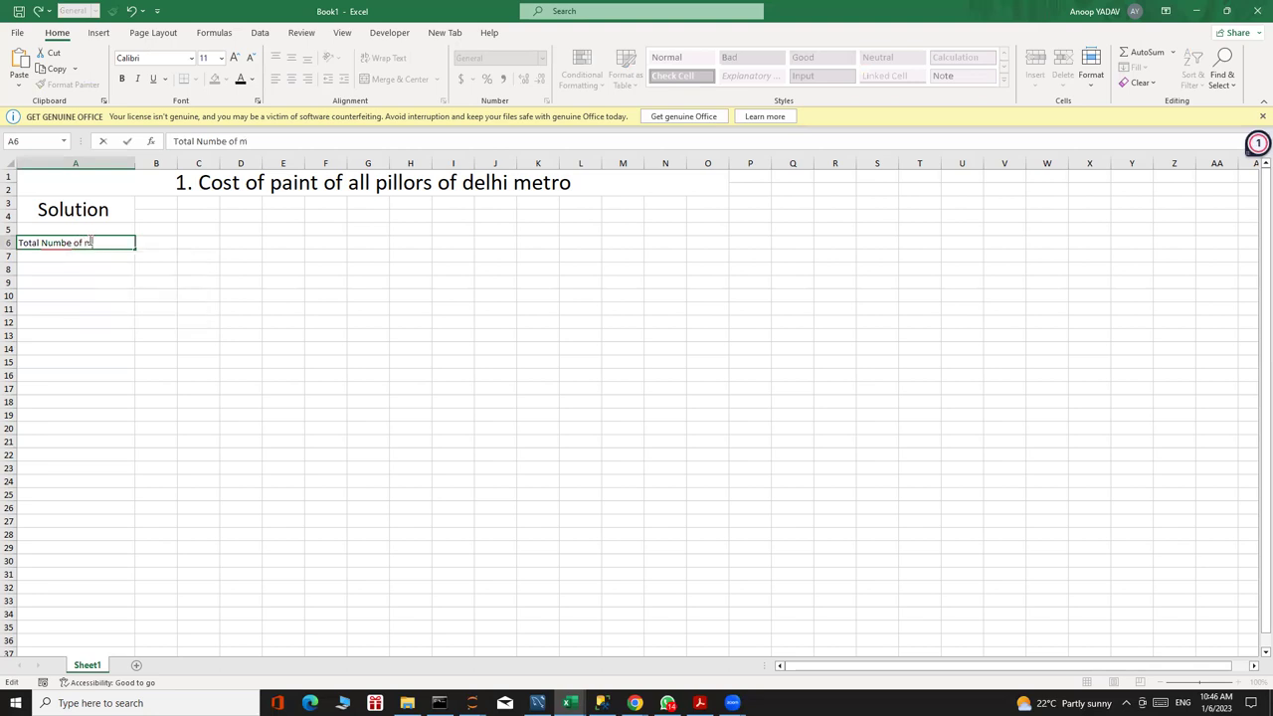
pyautogui.write('etro lines')
pyautogui.click(151, 258)
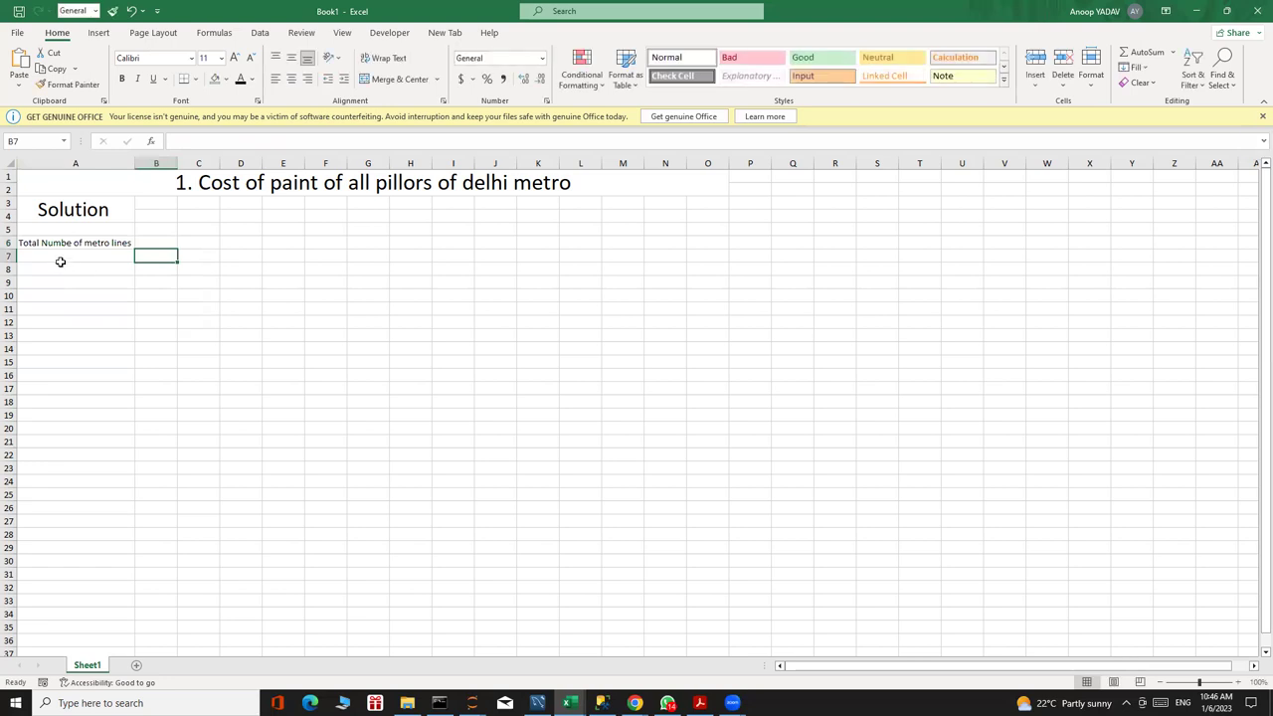
pyautogui.click(60, 261)
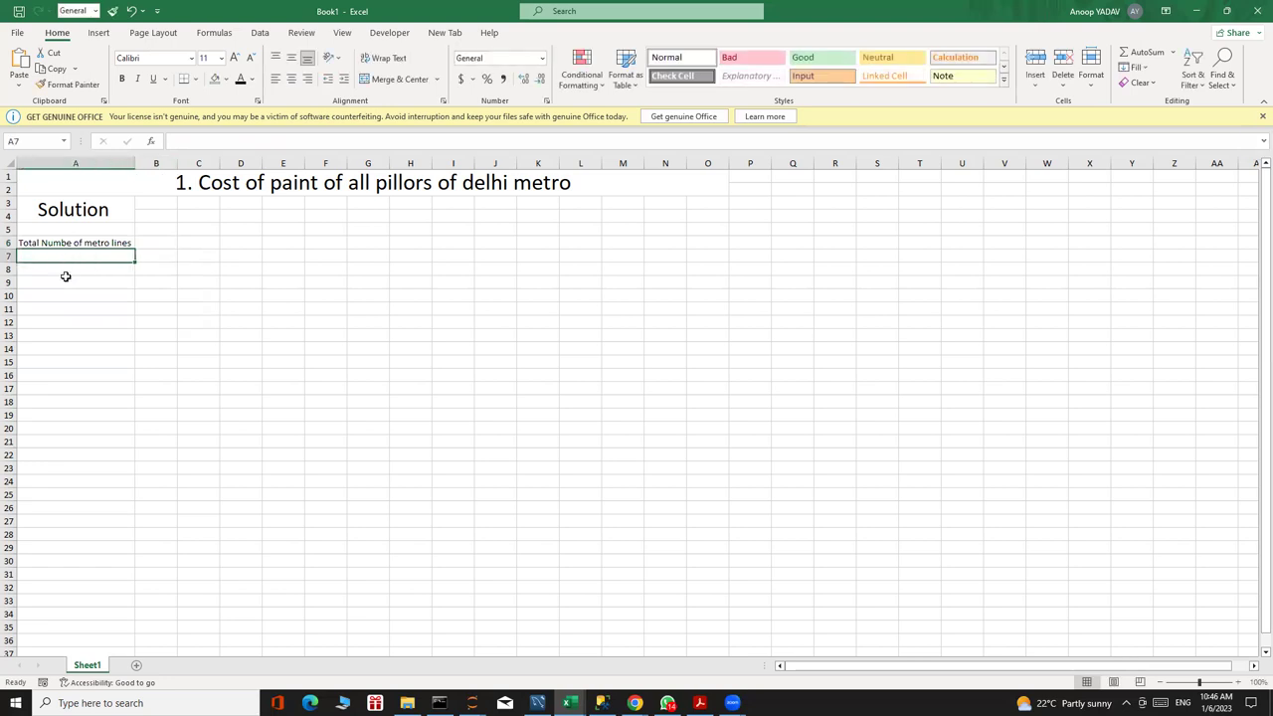
# Enter the label "Area of Delhi" in cell D4.
pyautogui.click(241, 216)
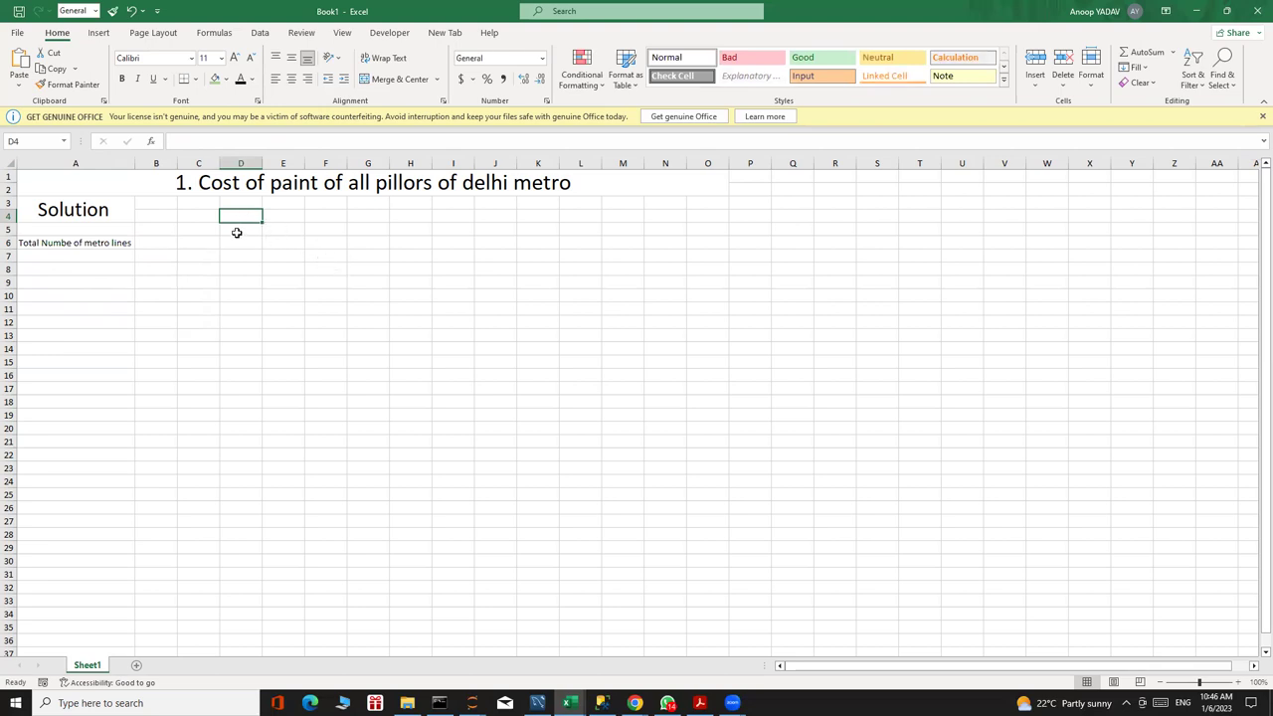
pyautogui.write('Ares')
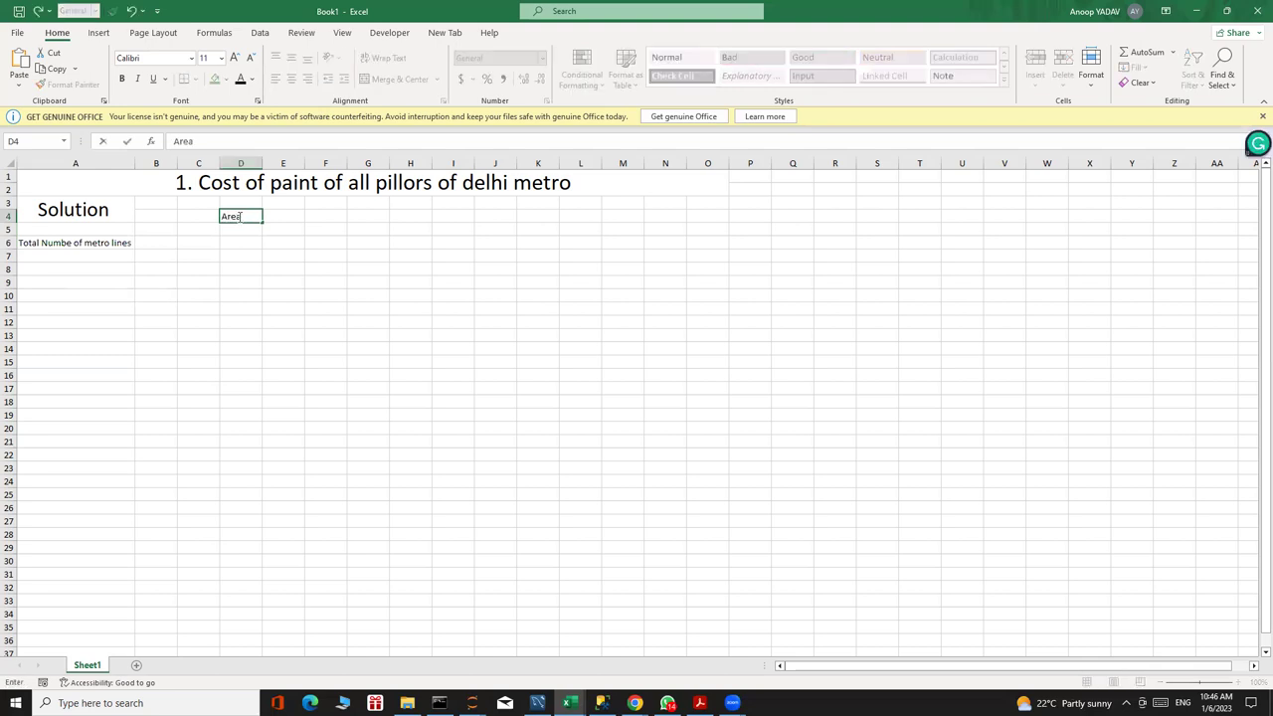
pyautogui.write(' of Delhi')
pyautogui.click(284, 228)
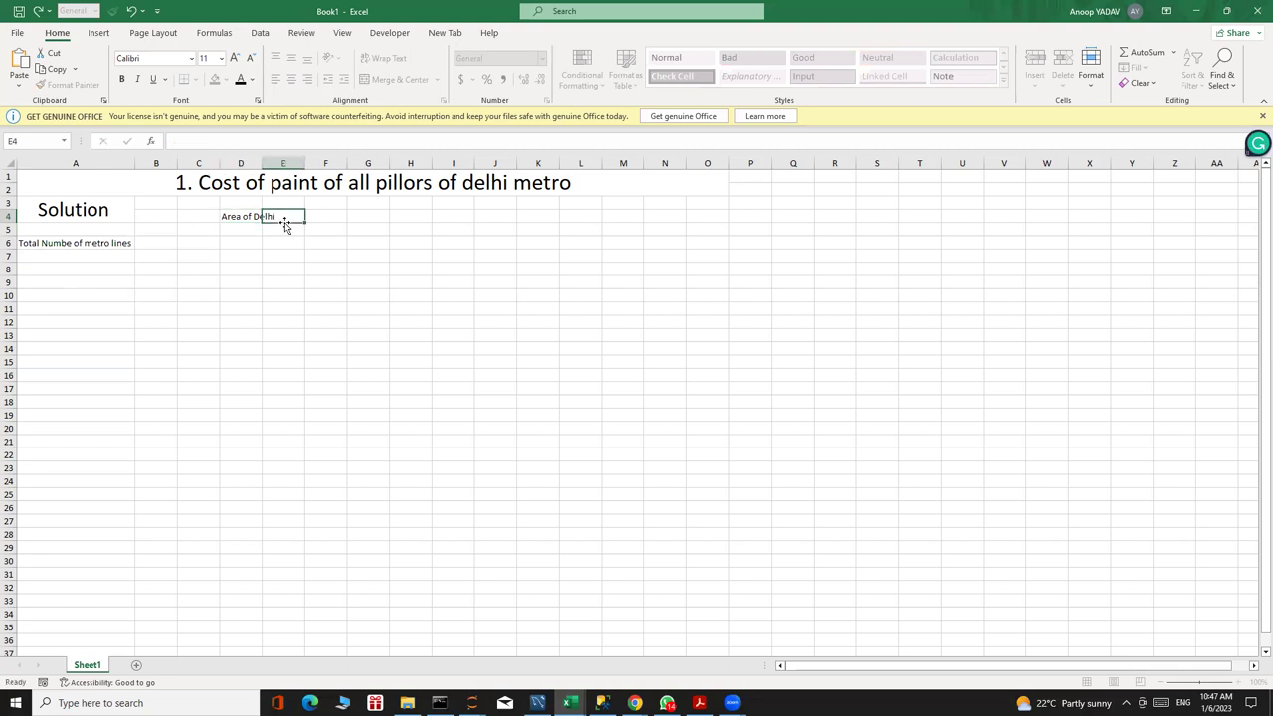
# Set the font size of the "Area of Delhi" label in D4 to 18.
pyautogui.click(336, 215)
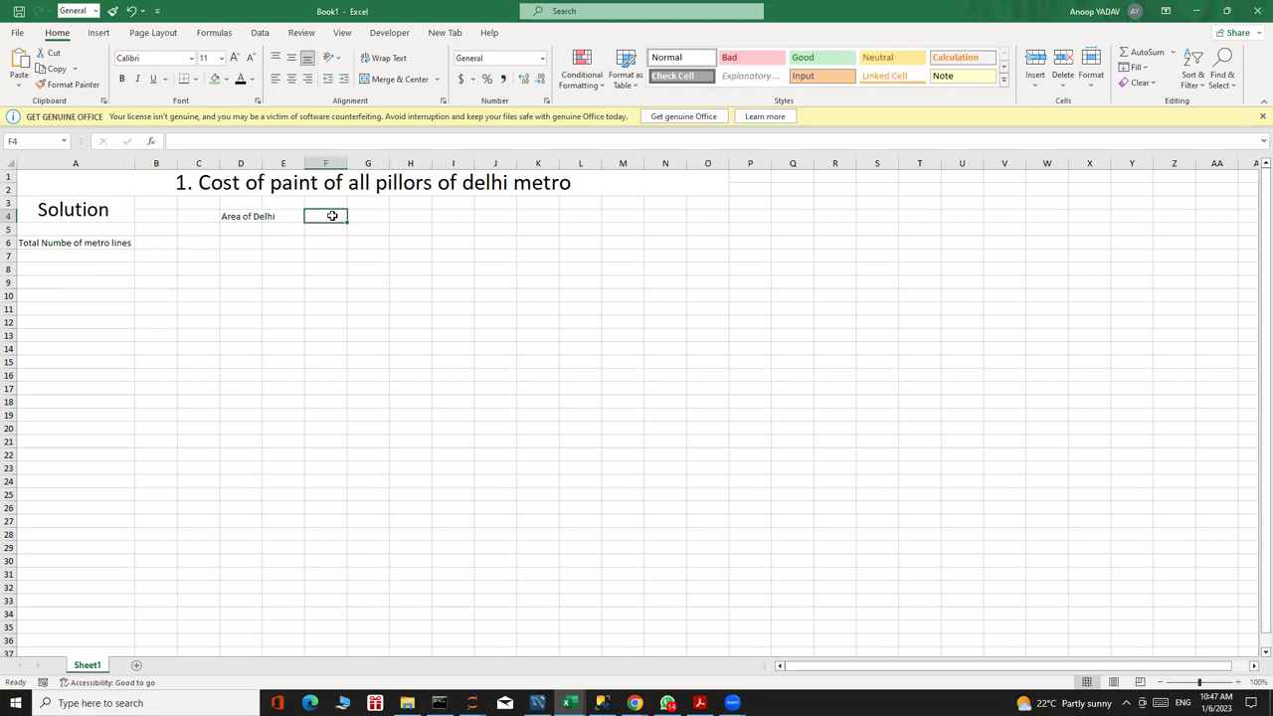
pyautogui.click(289, 215)
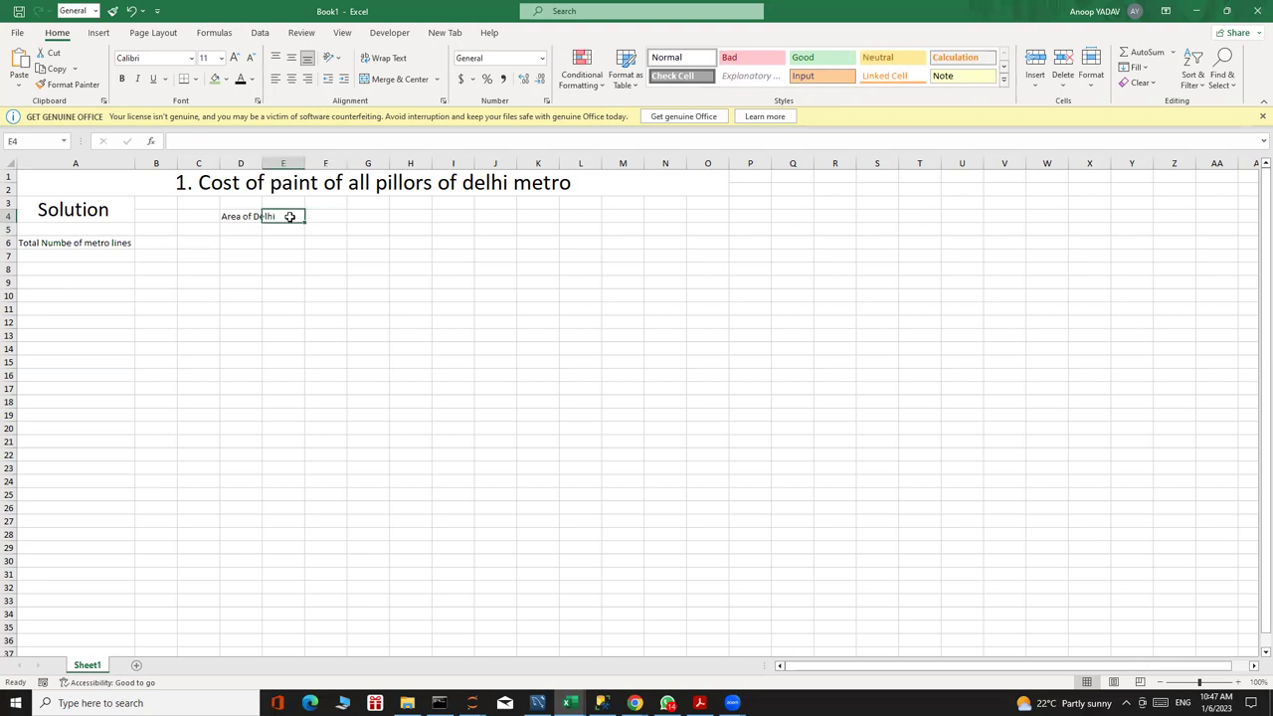
pyautogui.click(227, 218)
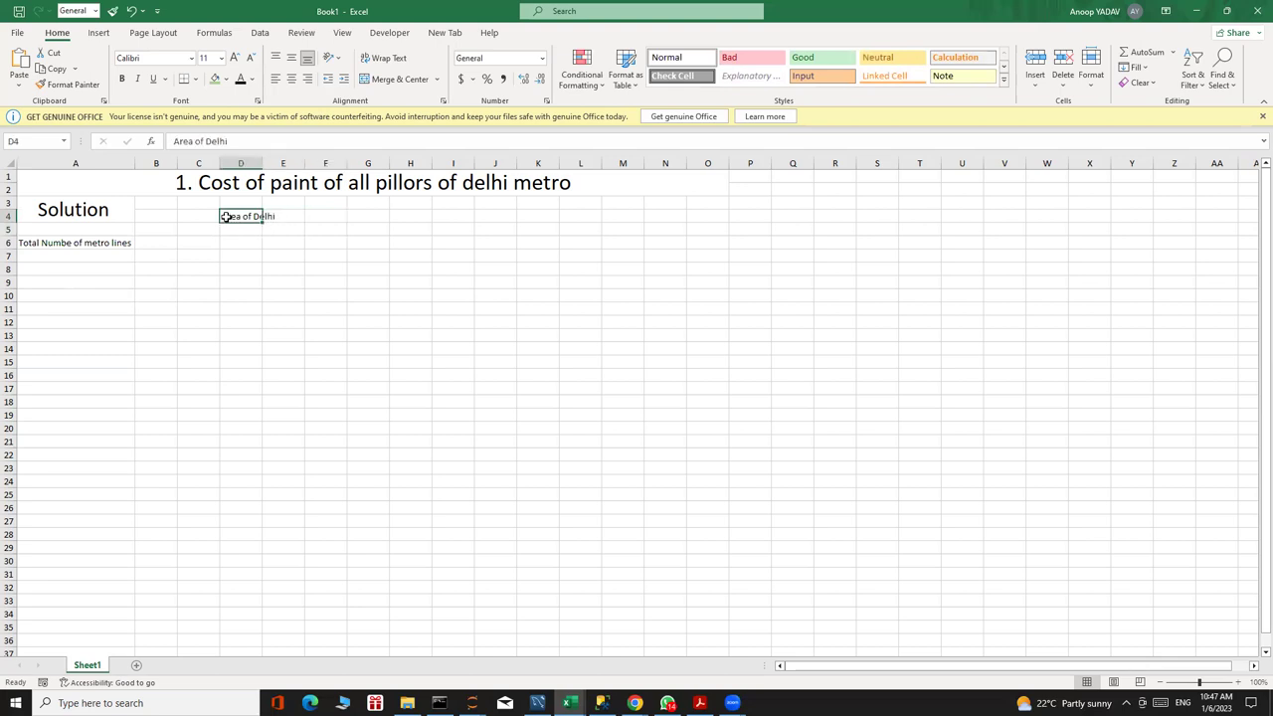
pyautogui.click(222, 57)
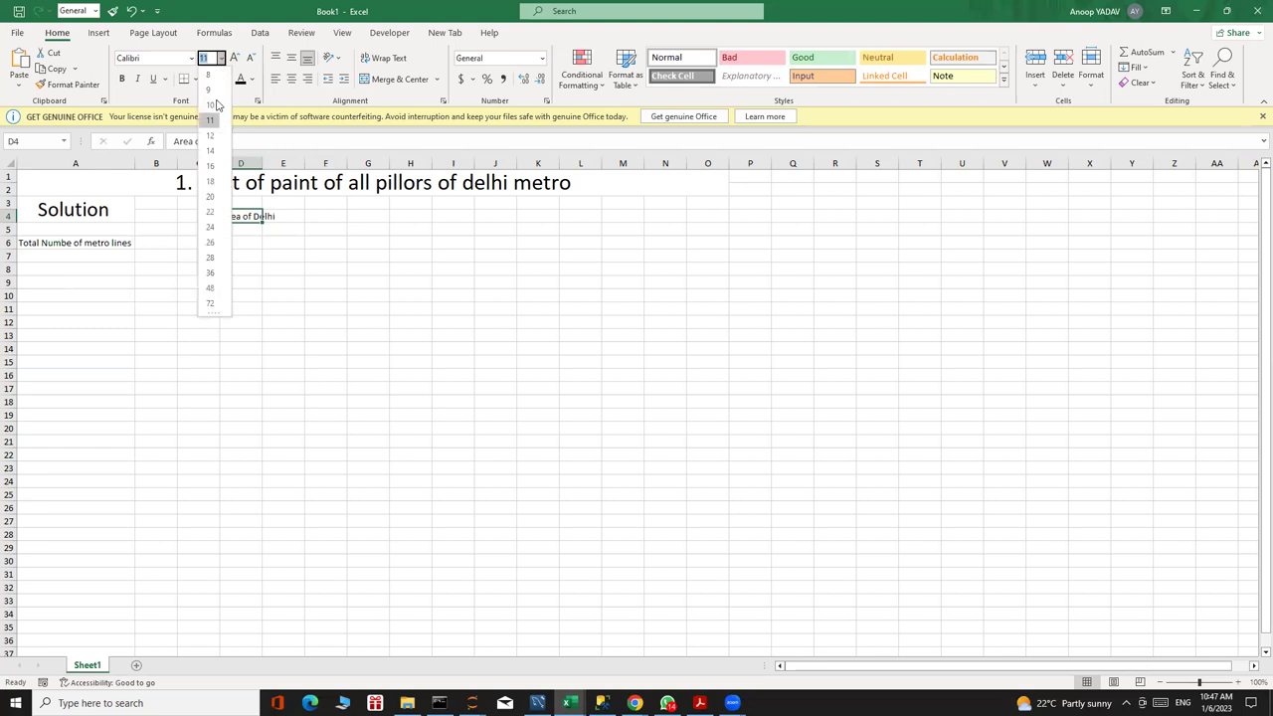
pyautogui.click(211, 181)
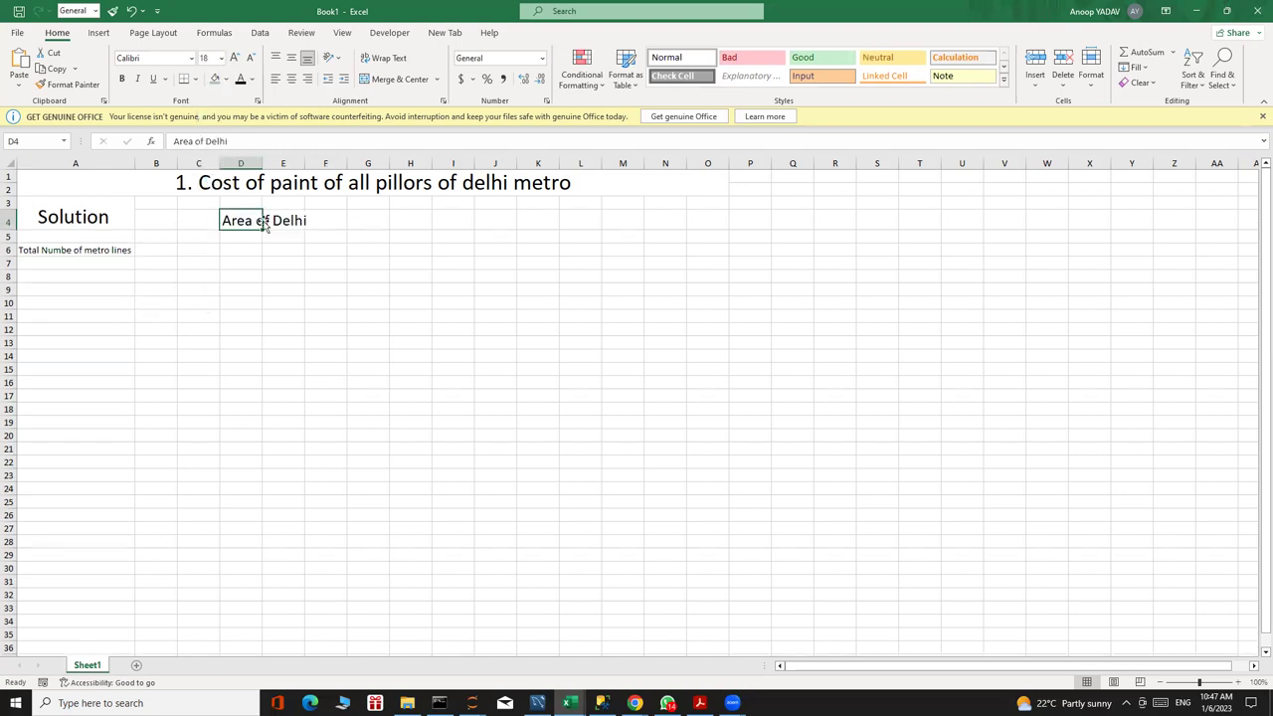
# Enter the Delhi dimensions "Length - 50 km" in G4 and "width - 30 Km" in G5.
pyautogui.click(318, 220)
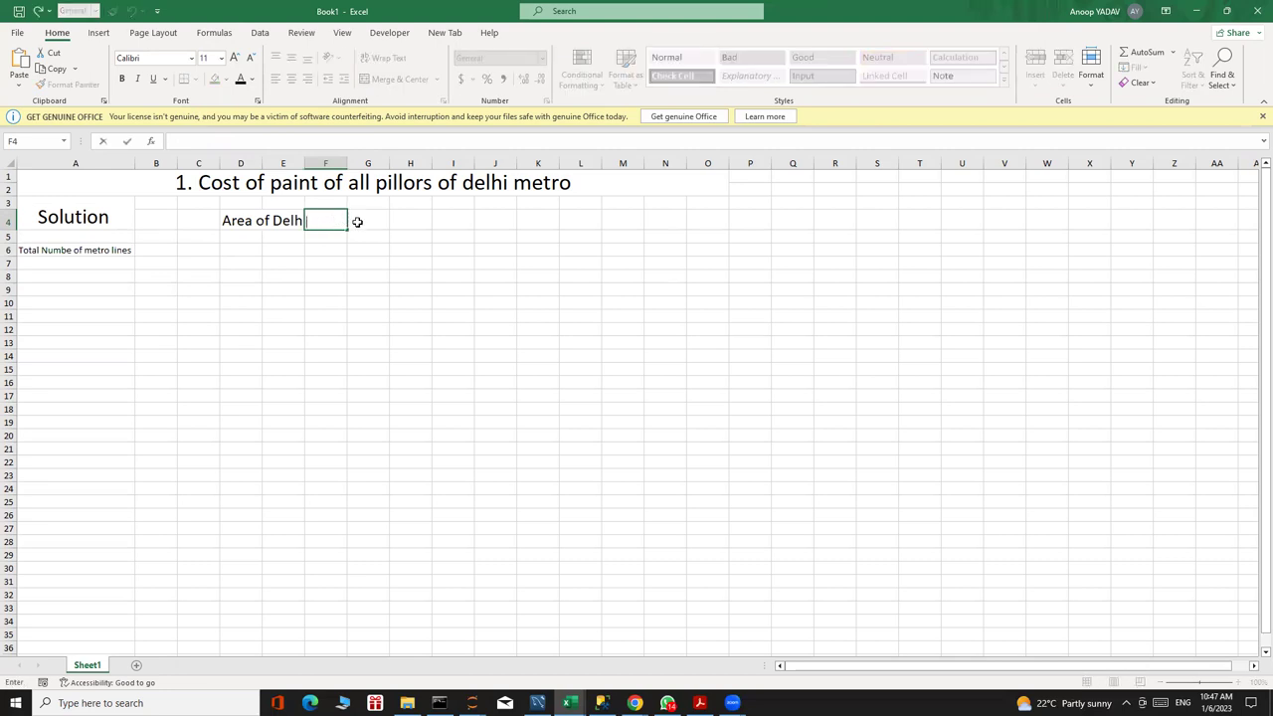
pyautogui.click(360, 219)
pyautogui.write('Length')
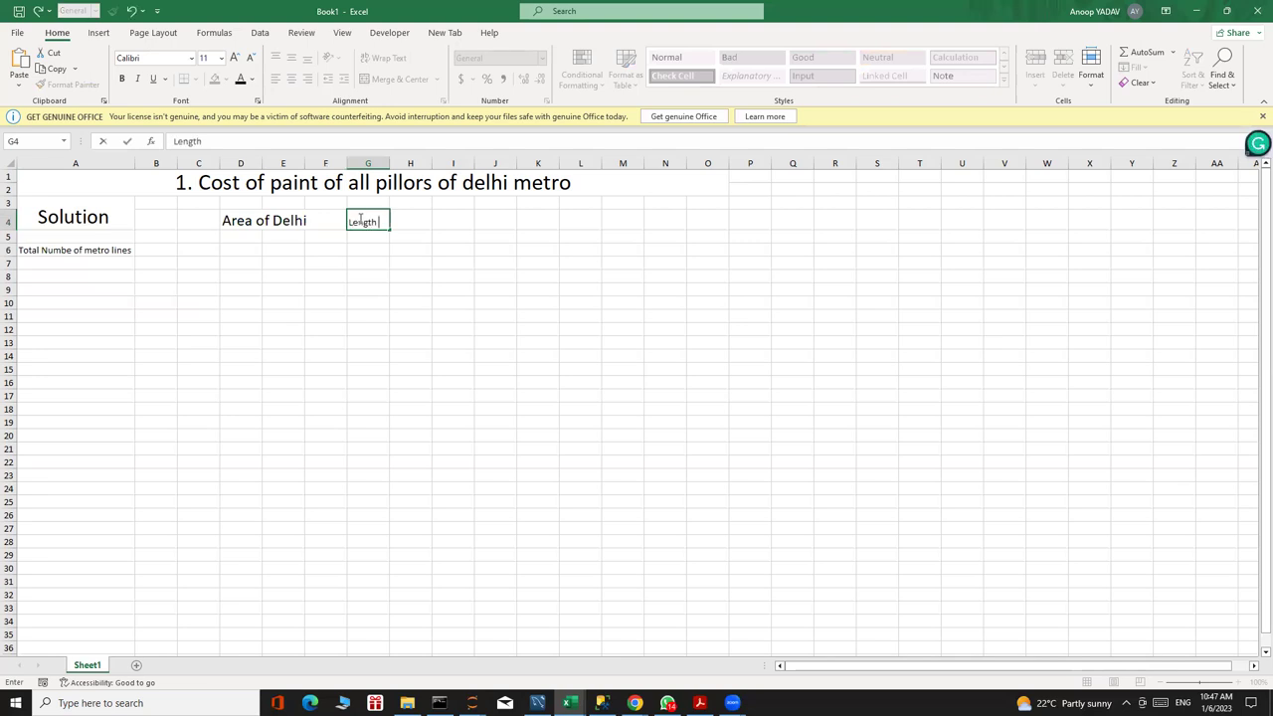
pyautogui.write(' - 50 km')
pyautogui.press('Return')
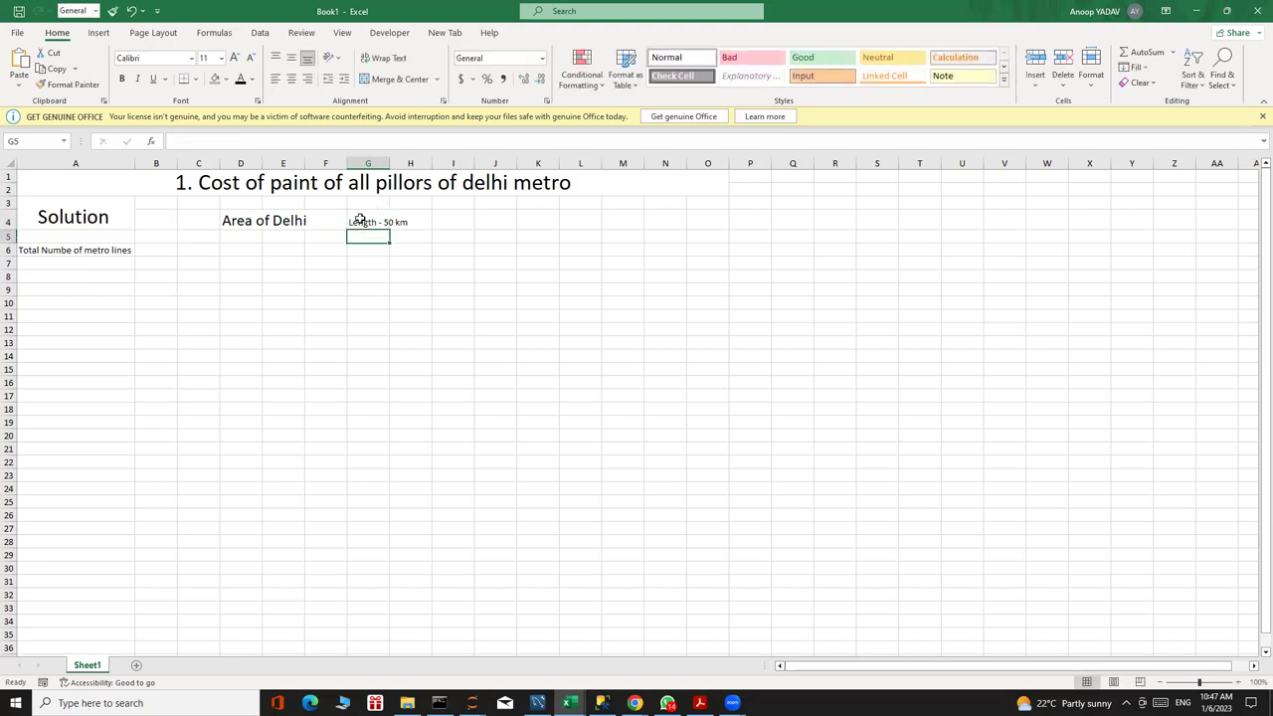
pyautogui.write('width - 30 Km')
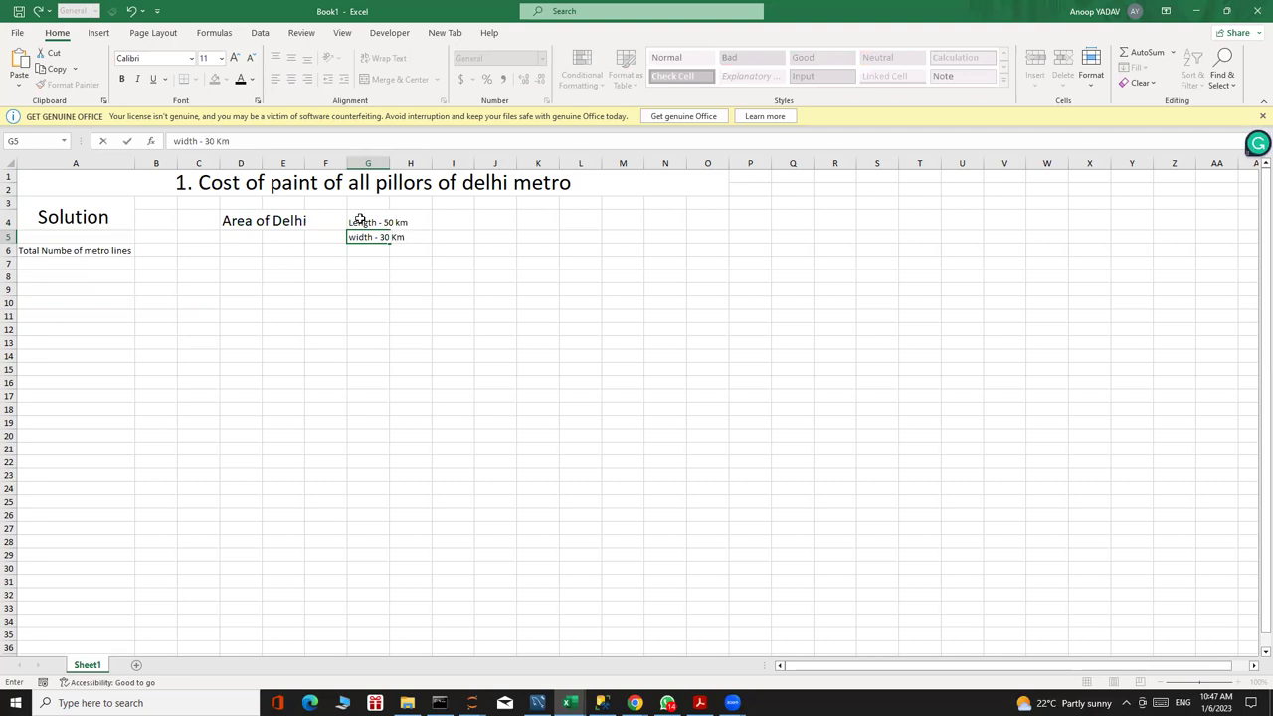
pyautogui.click(427, 250)
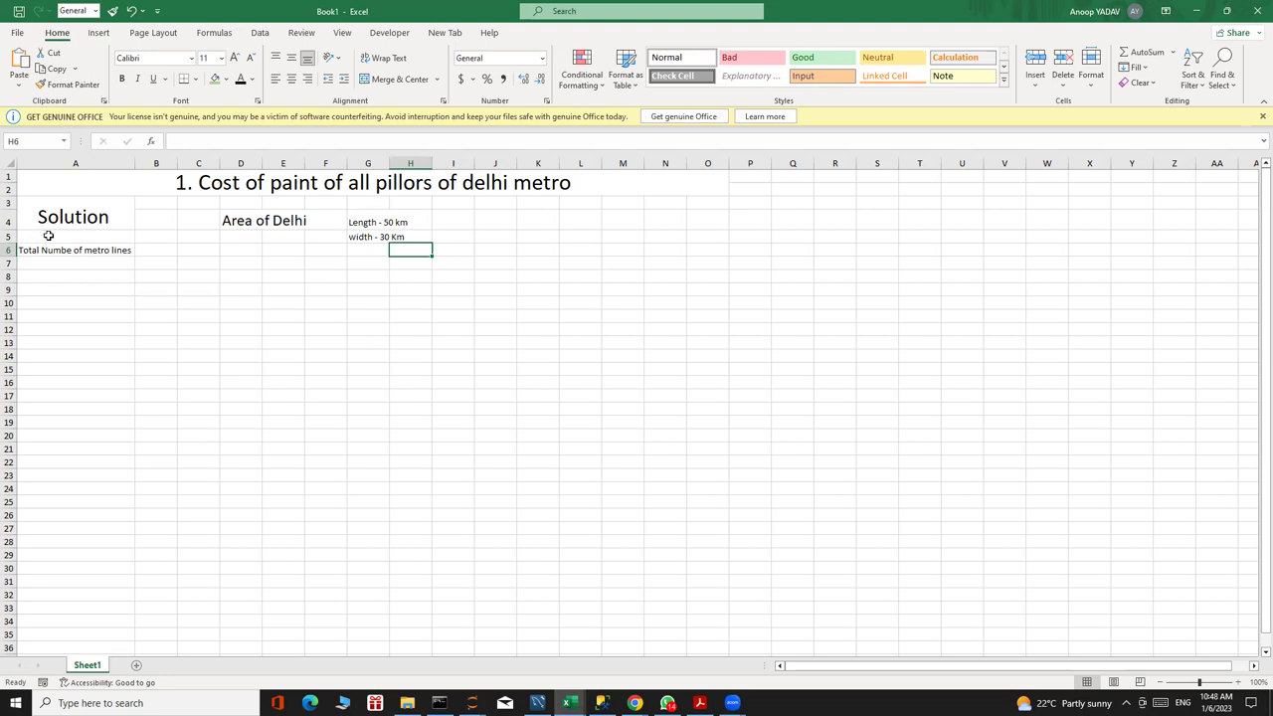
# Move the width entry from G5 to J4, on the same row as the length.
pyautogui.click(361, 237)
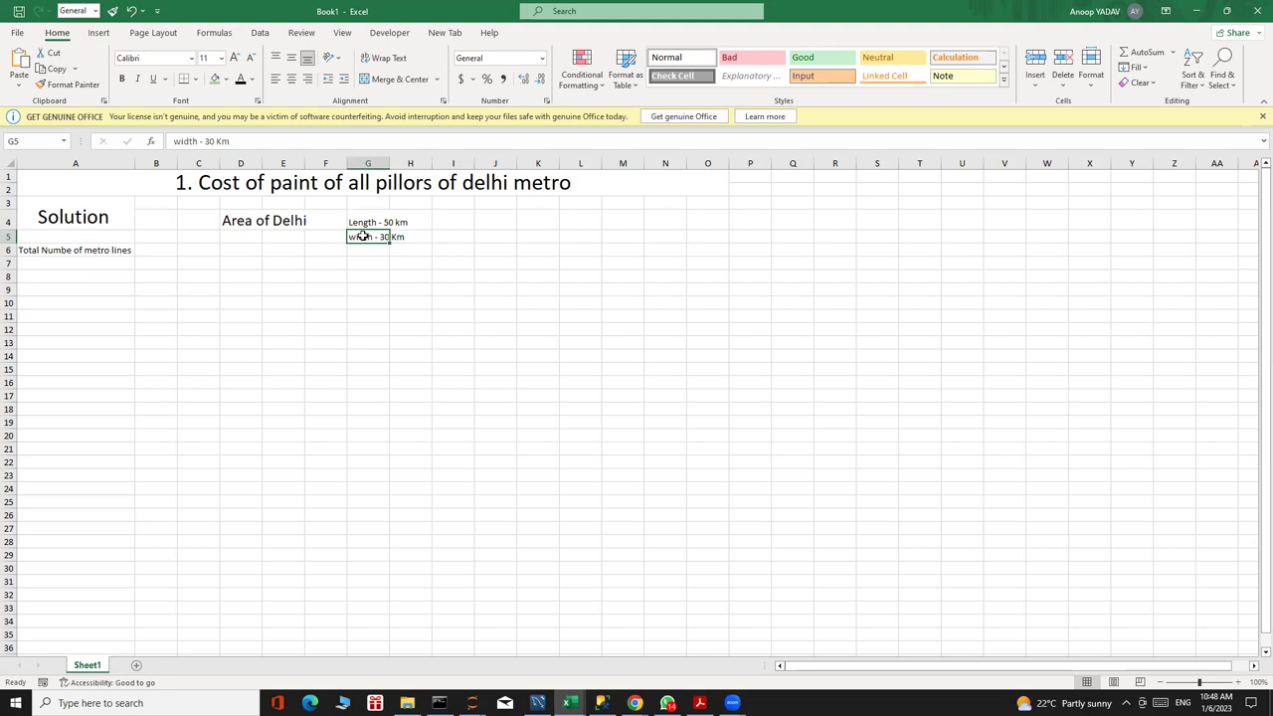
pyautogui.hotkey('ctrl', 'c')
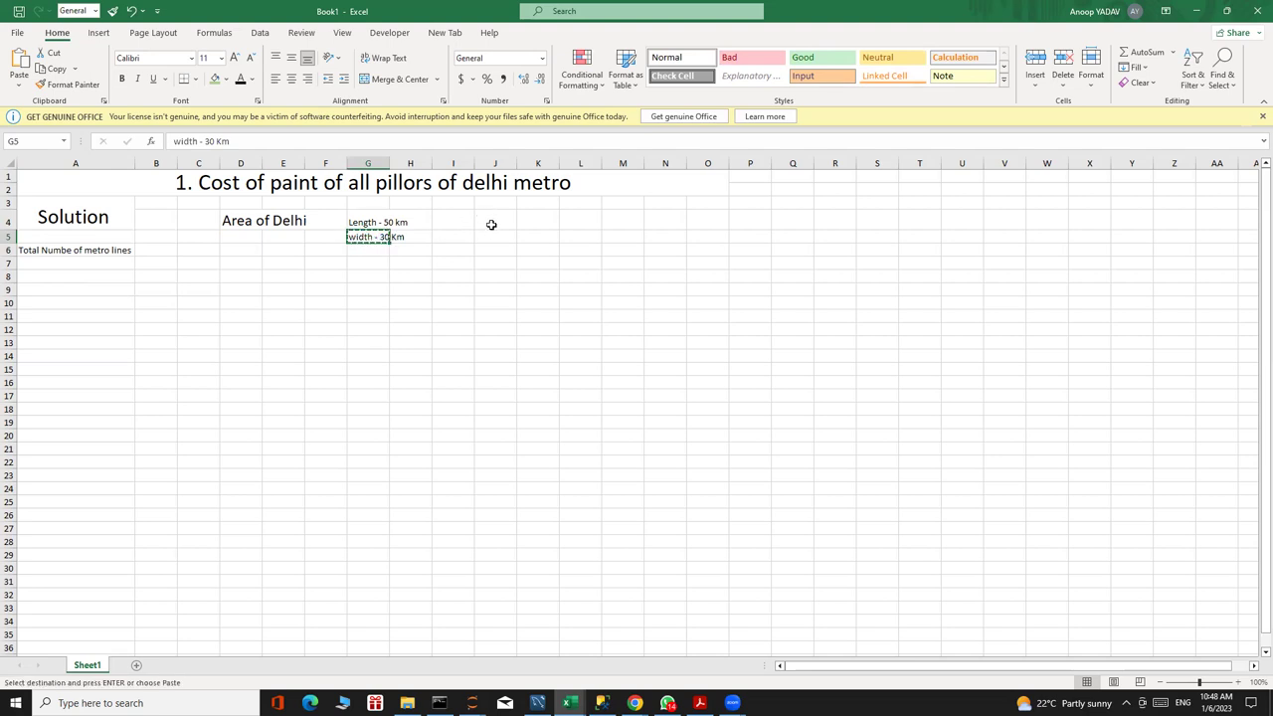
pyautogui.click(481, 225)
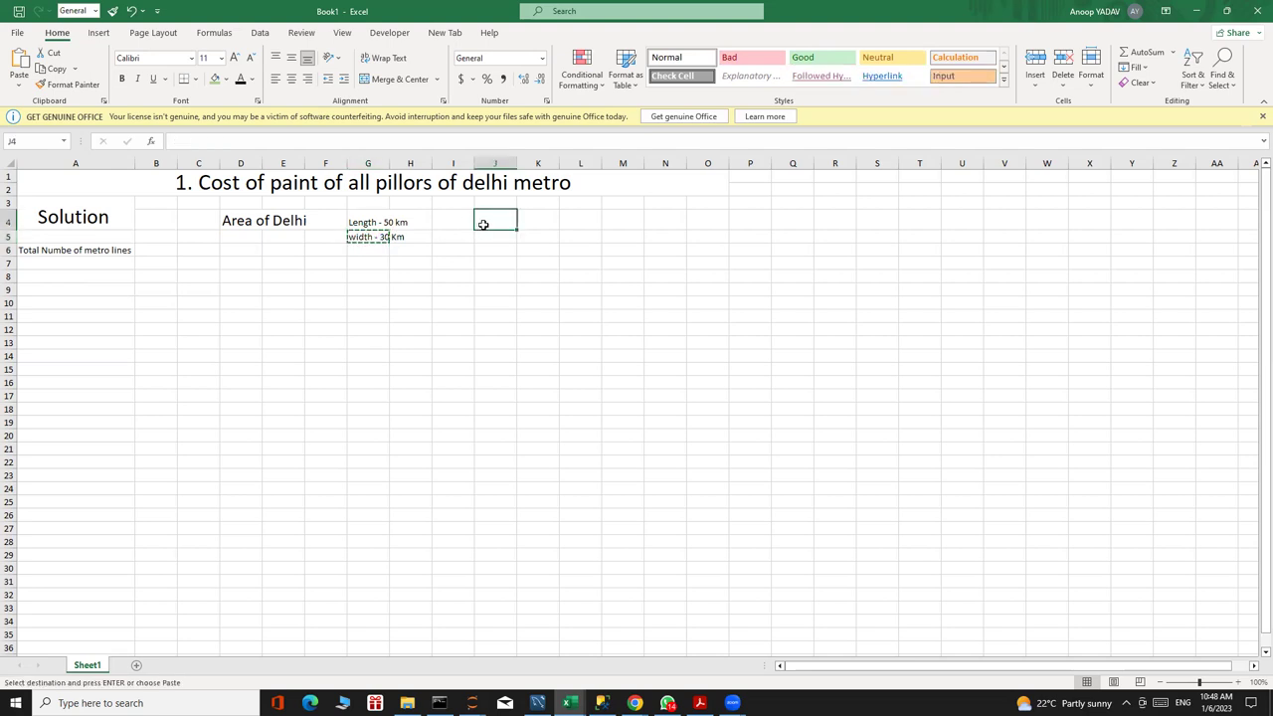
pyautogui.hotkey('ctrl', 'v')
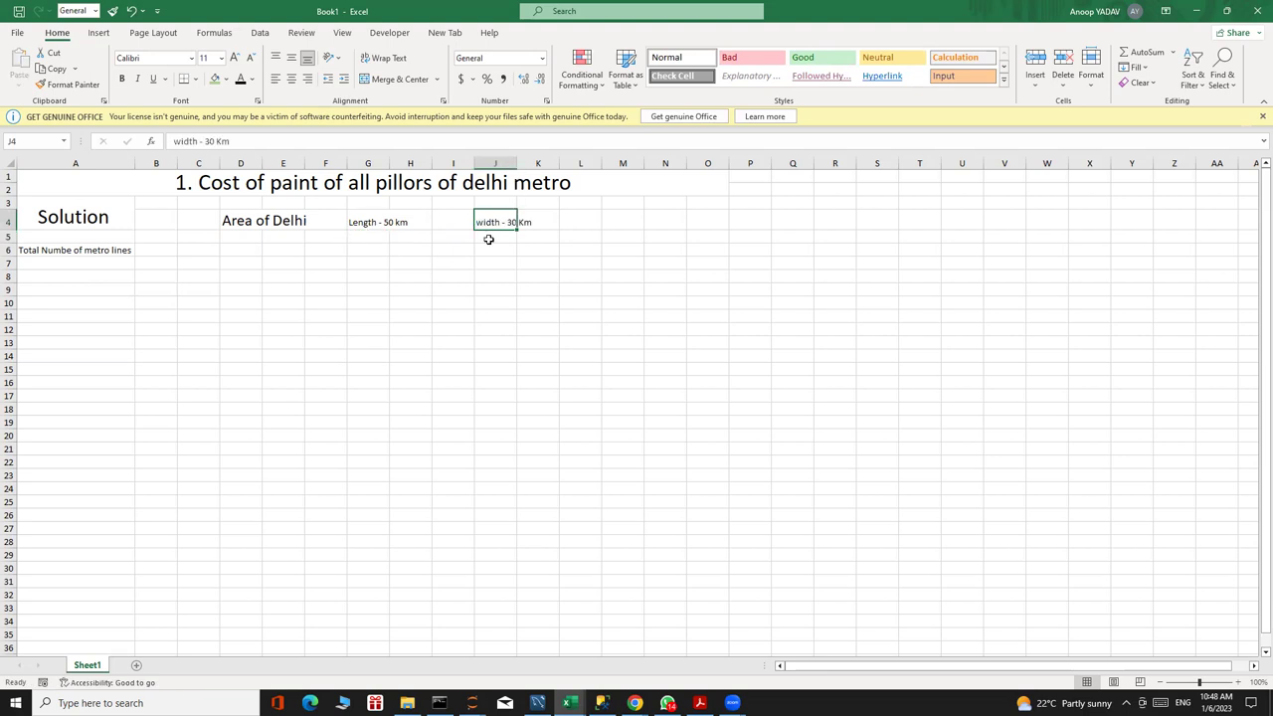
# Try to set the font size of the length entry in G4 to 14.
pyautogui.doubleClick(372, 221)
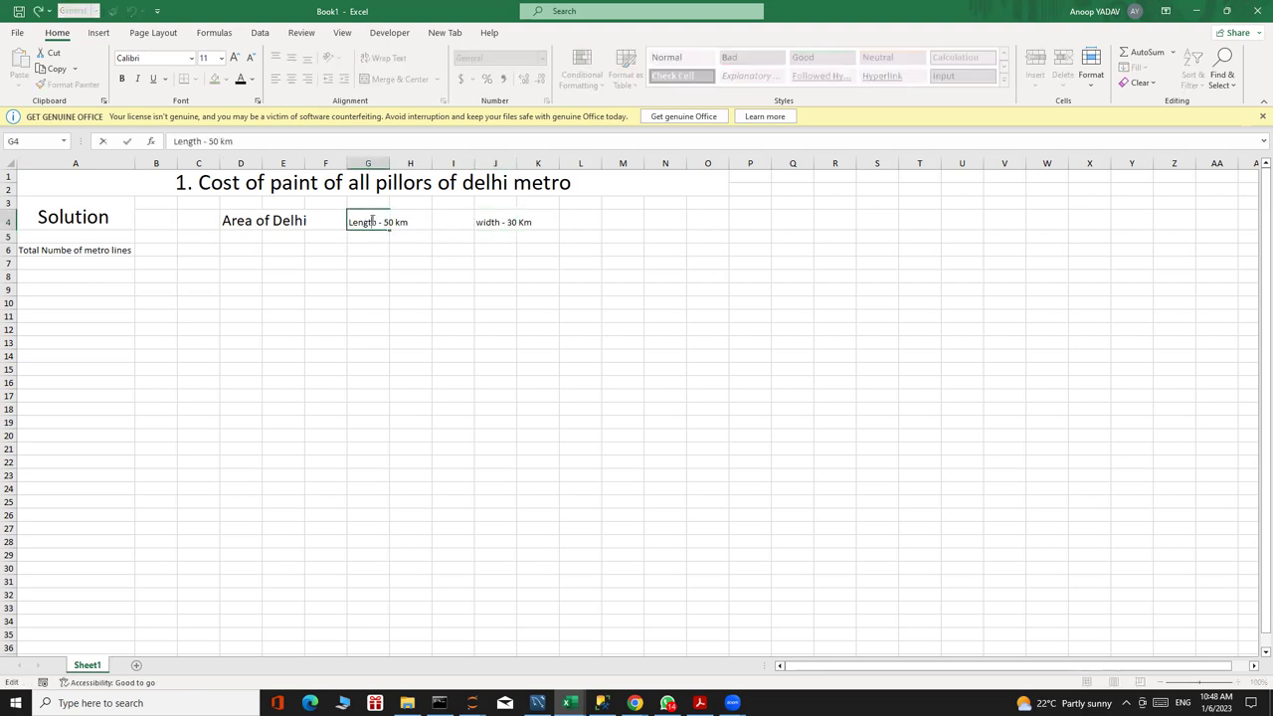
pyautogui.click(221, 58)
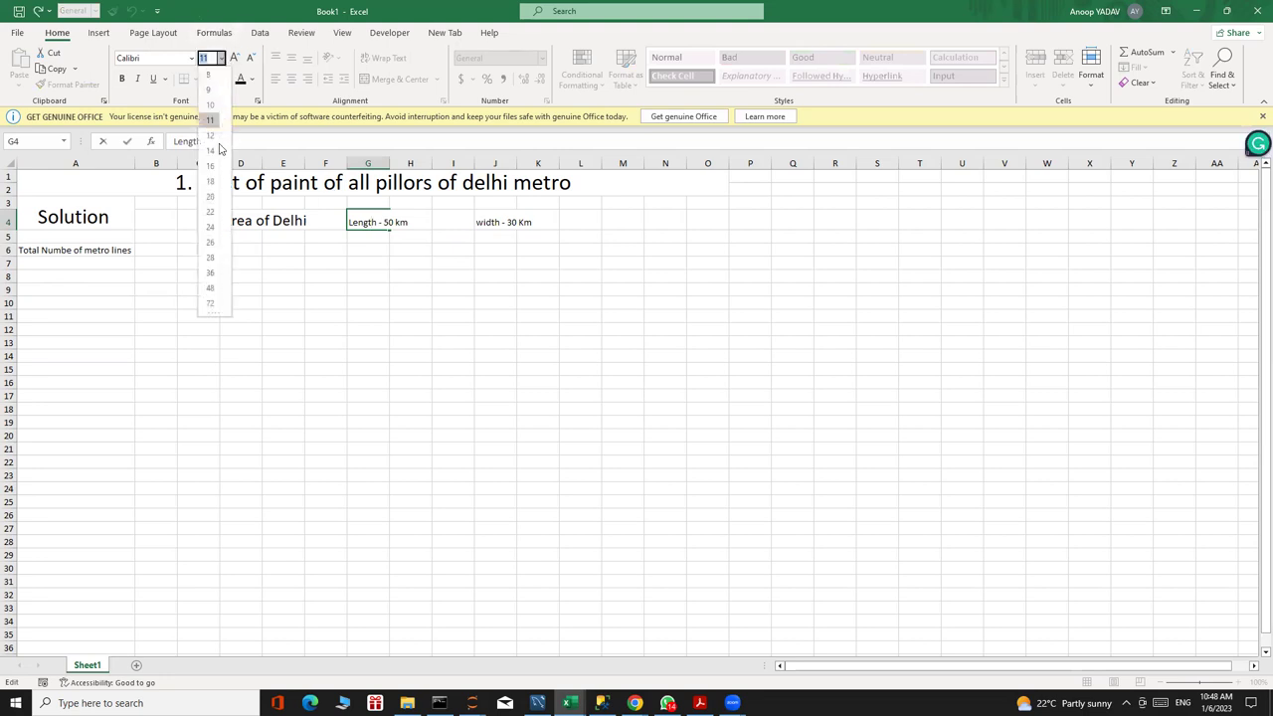
pyautogui.click(210, 150)
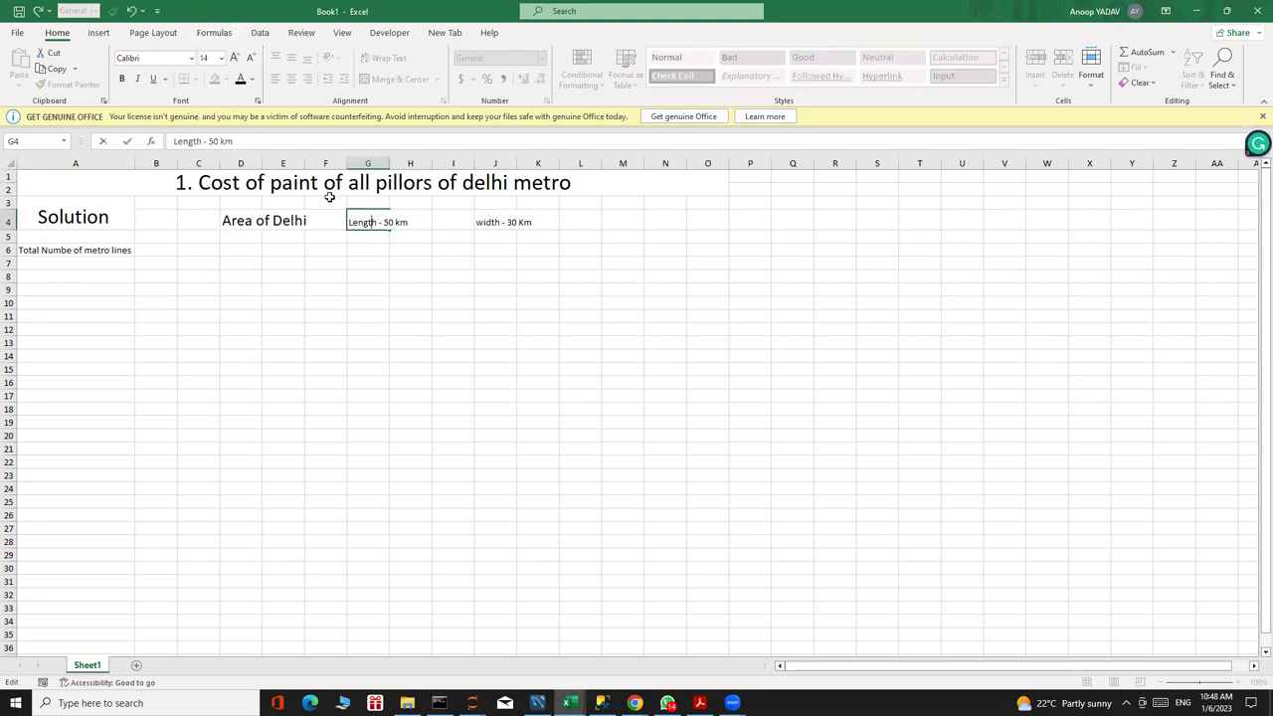
pyautogui.click(428, 236)
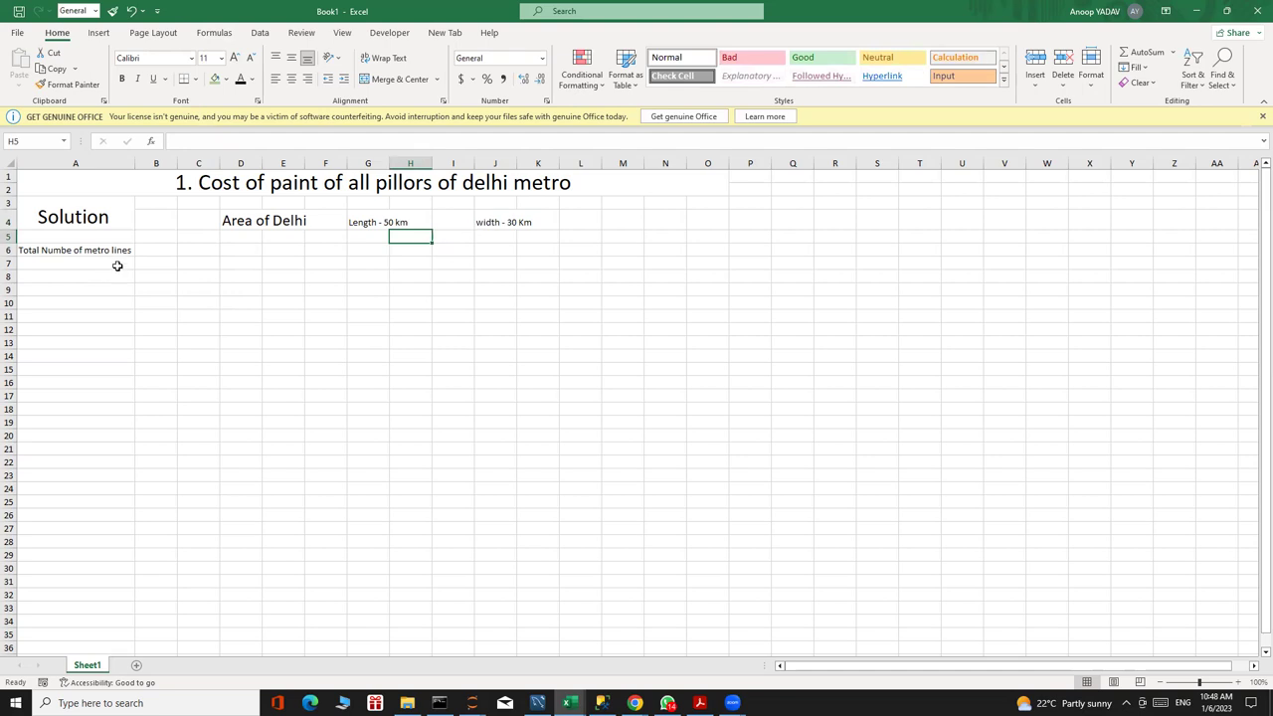
pyautogui.click(221, 57)
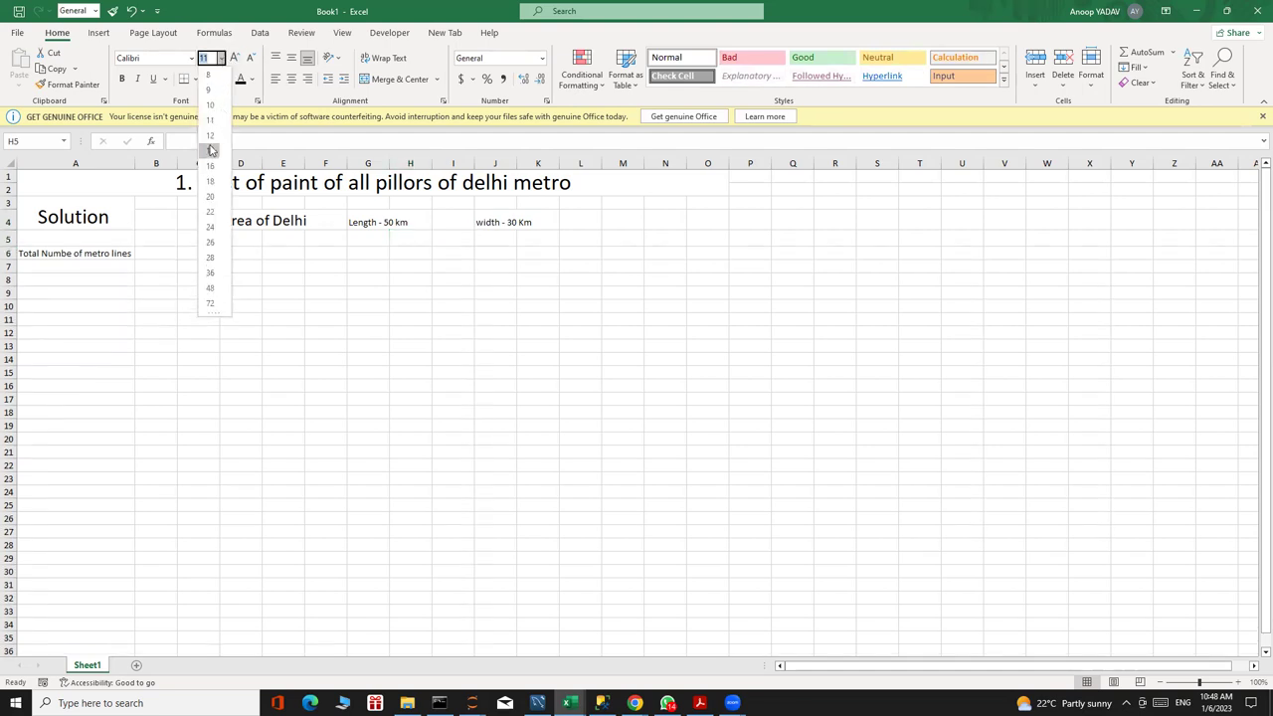
pyautogui.press('Escape')
pyautogui.click(244, 266)
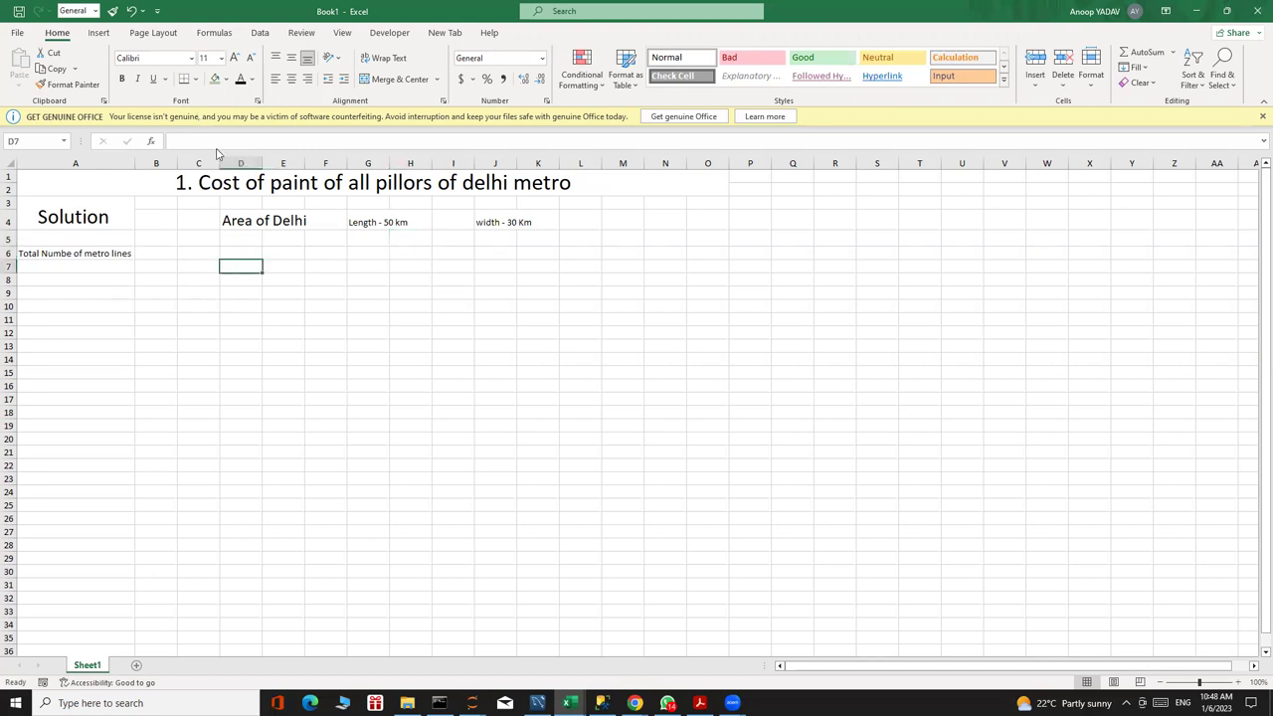
pyautogui.click(222, 58)
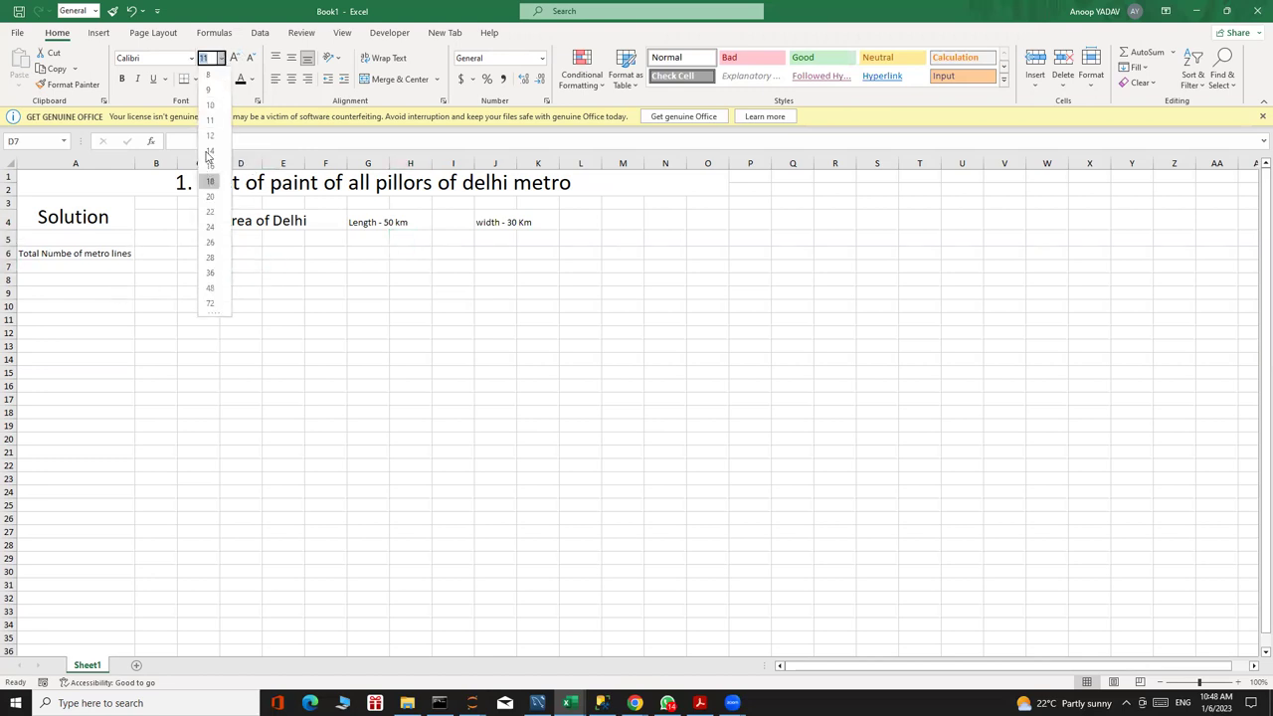
pyautogui.press('Escape')
# Number the metro lines by entering 1 and 2 in A7 and A8 and filling the series down to 5 in A11.
pyautogui.click(55, 270)
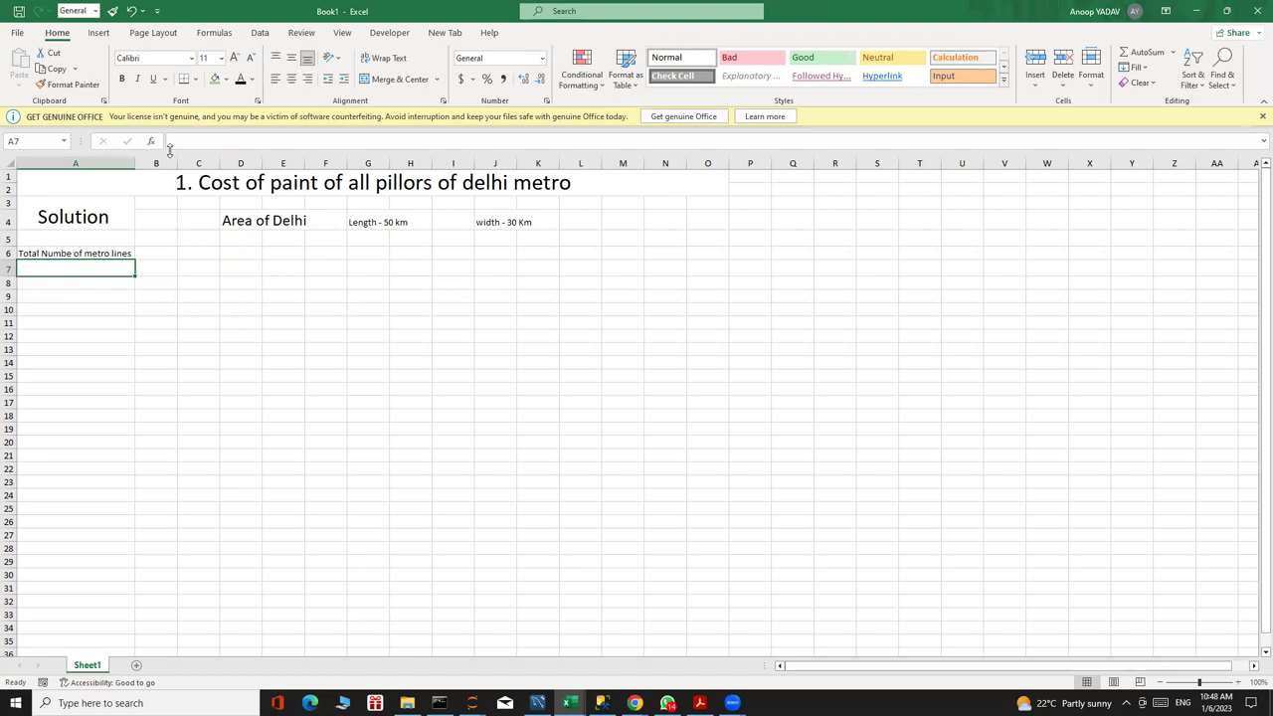
pyautogui.doubleClick(66, 267)
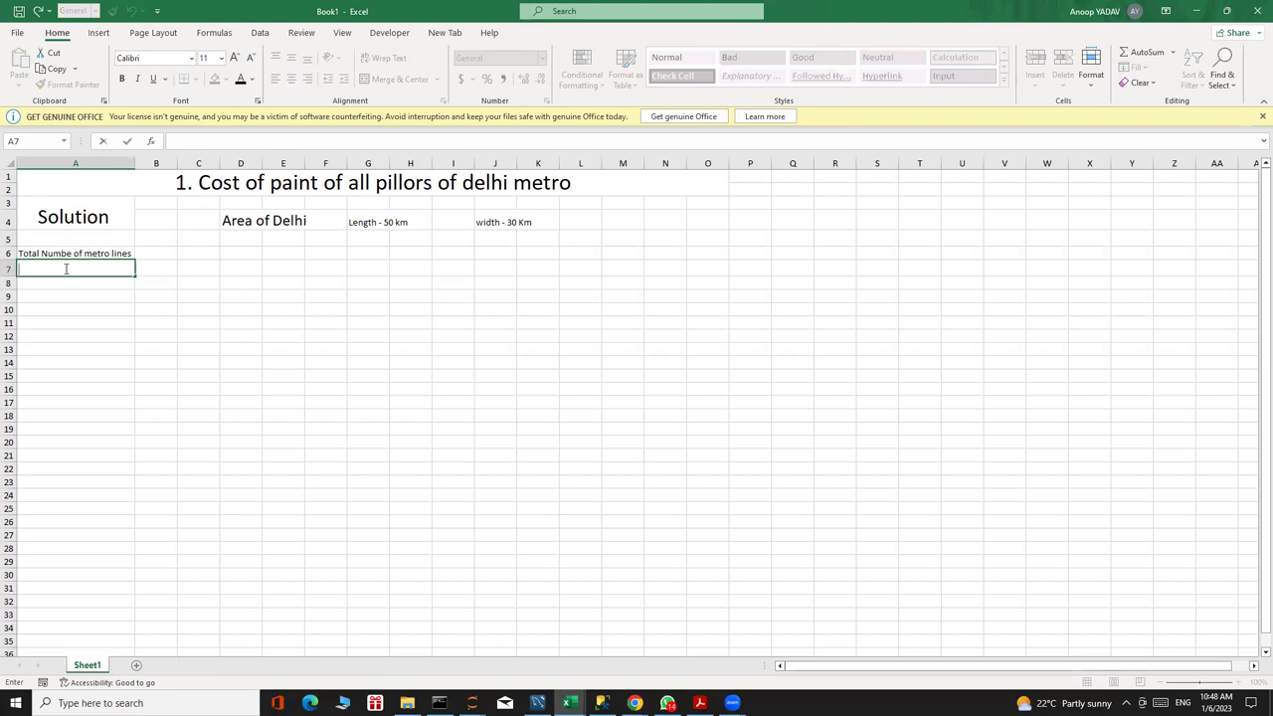
pyautogui.write('1.')
pyautogui.click(75, 285)
pyautogui.write('2')
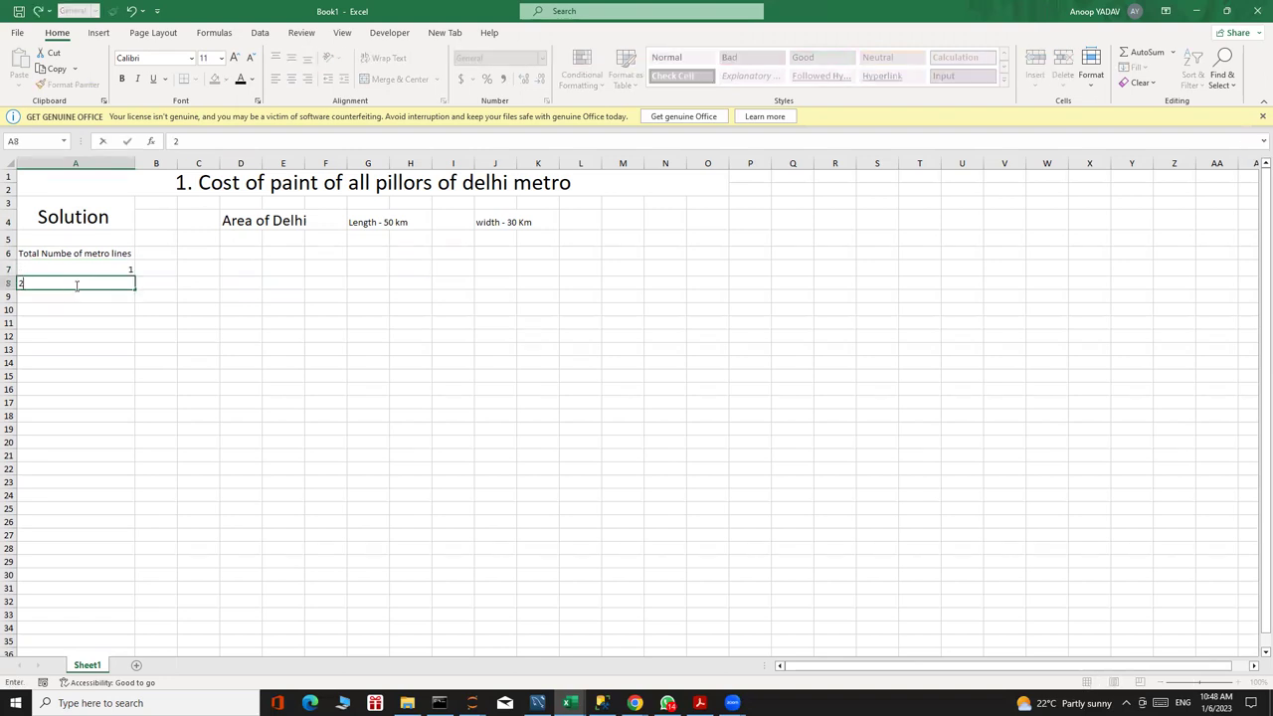
pyautogui.write('.')
pyautogui.press('Return')
pyautogui.moveTo(48, 266); pyautogui.dragTo(137, 323)
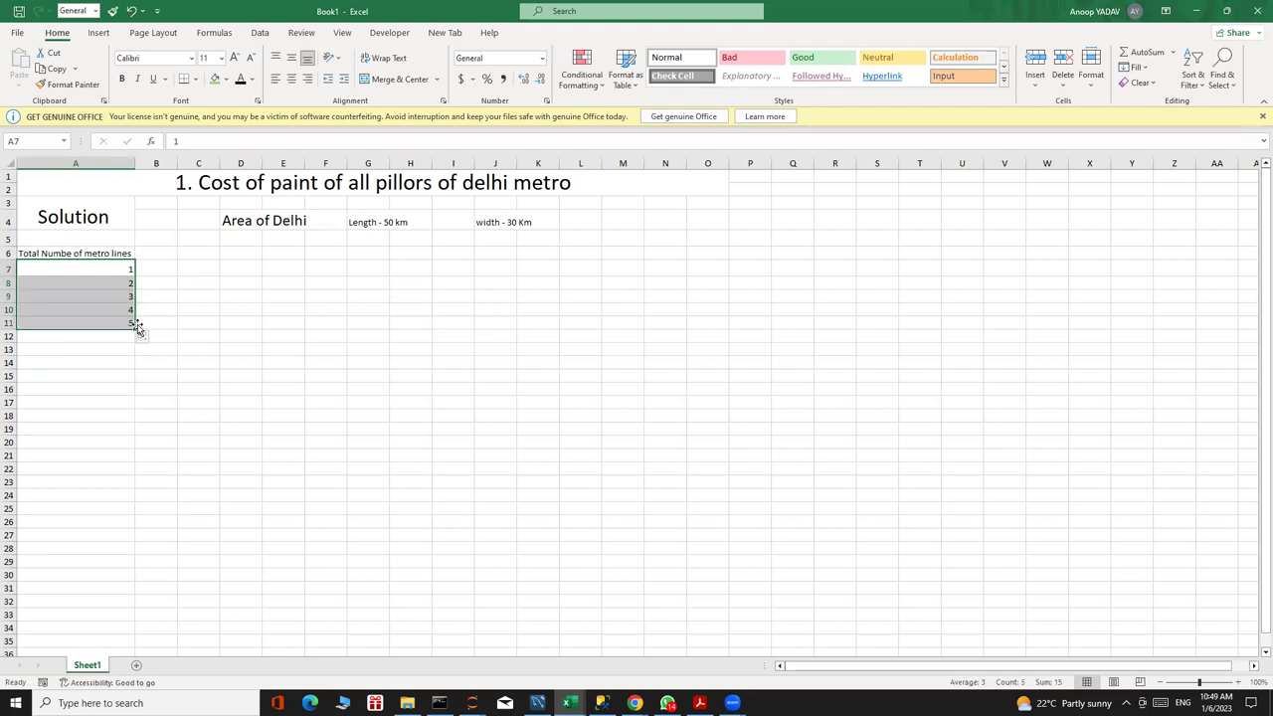
# Add the column header "Length" in B6 and enter "50 km" for metro line 1 in B7.
pyautogui.click(163, 253)
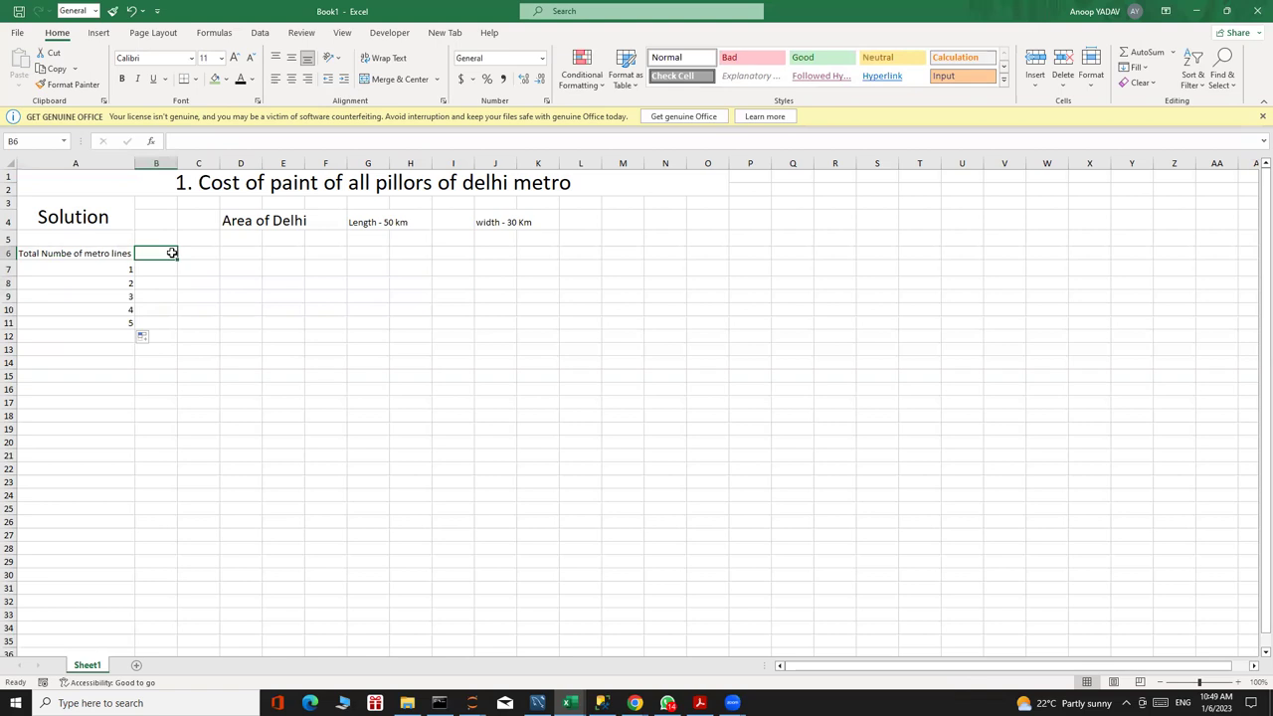
pyautogui.write('Length')
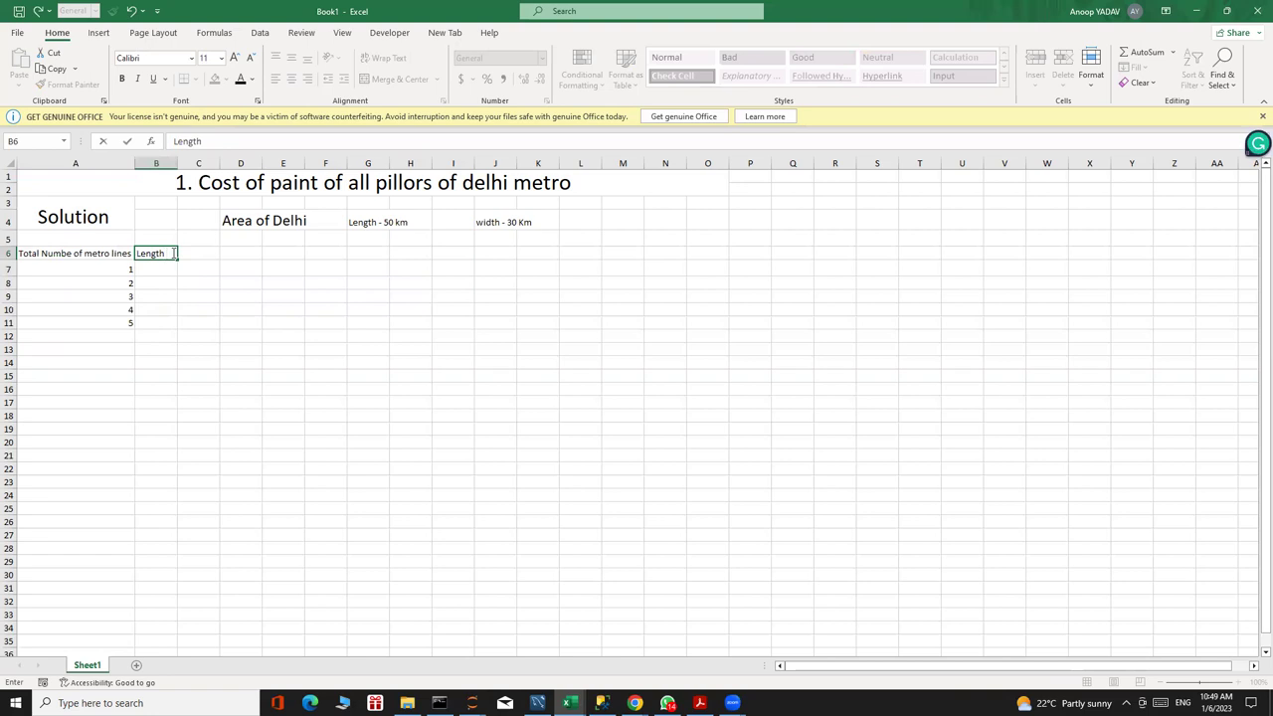
pyautogui.click(150, 271)
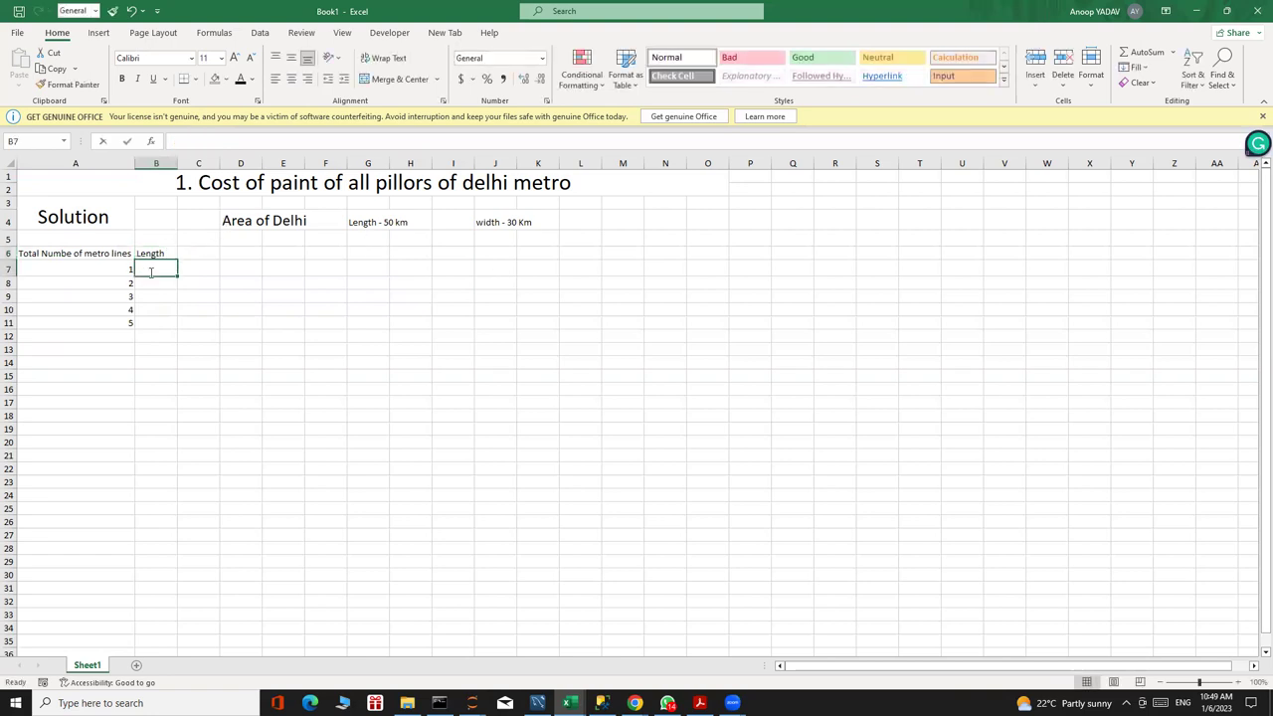
pyautogui.write('50')
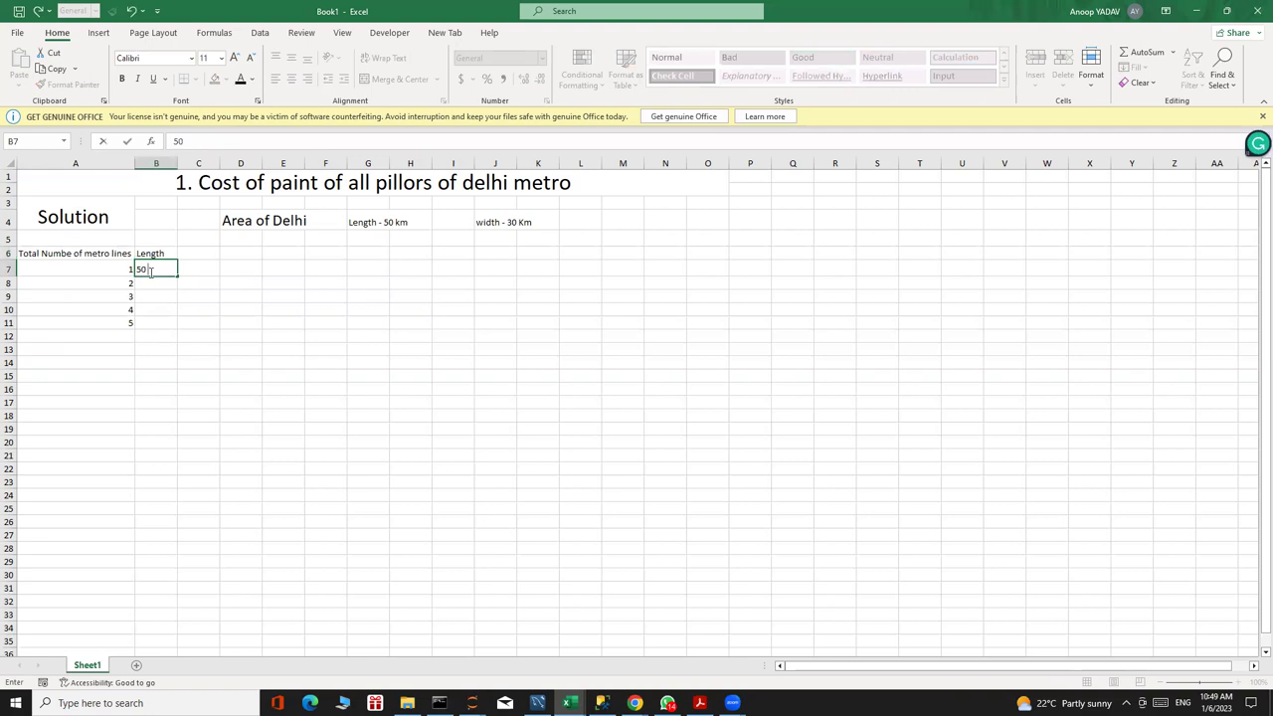
pyautogui.write(' km')
pyautogui.press('Return')
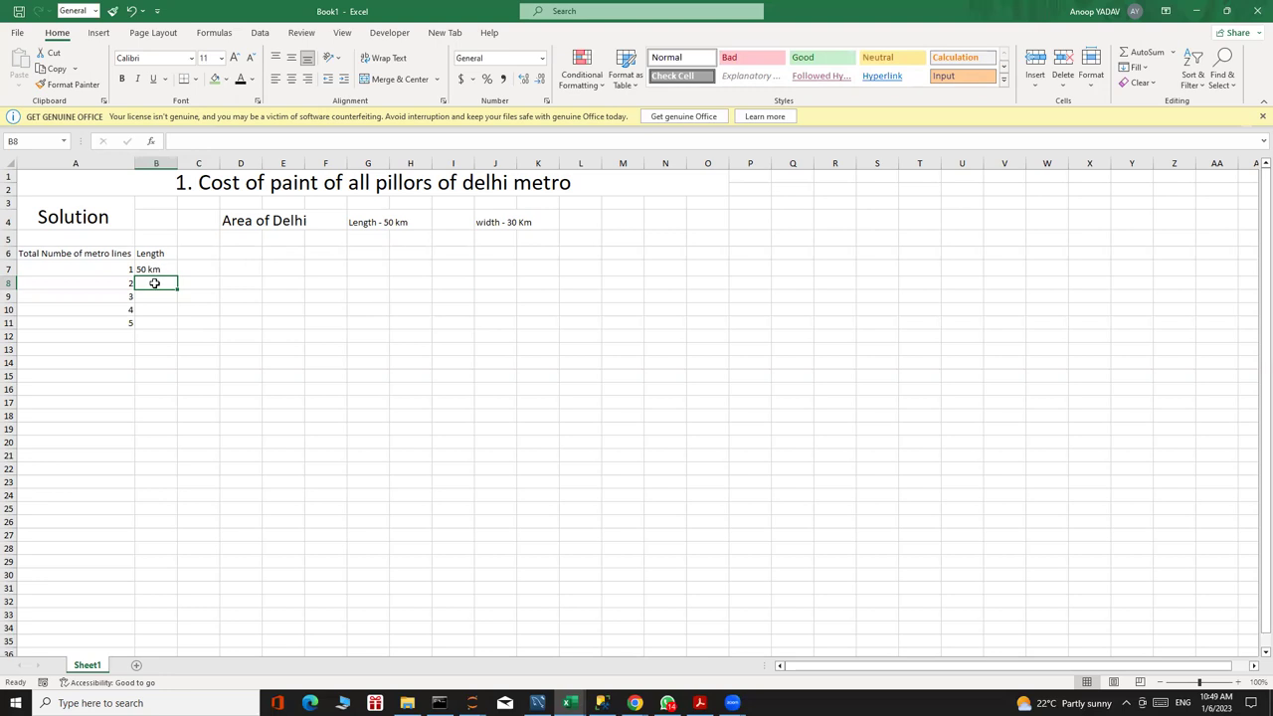
# Enter the lengths of metro lines 2 to 5 in B8 to B11: 40 km, 30 km, 20 km and 20 km.
pyautogui.write('40')
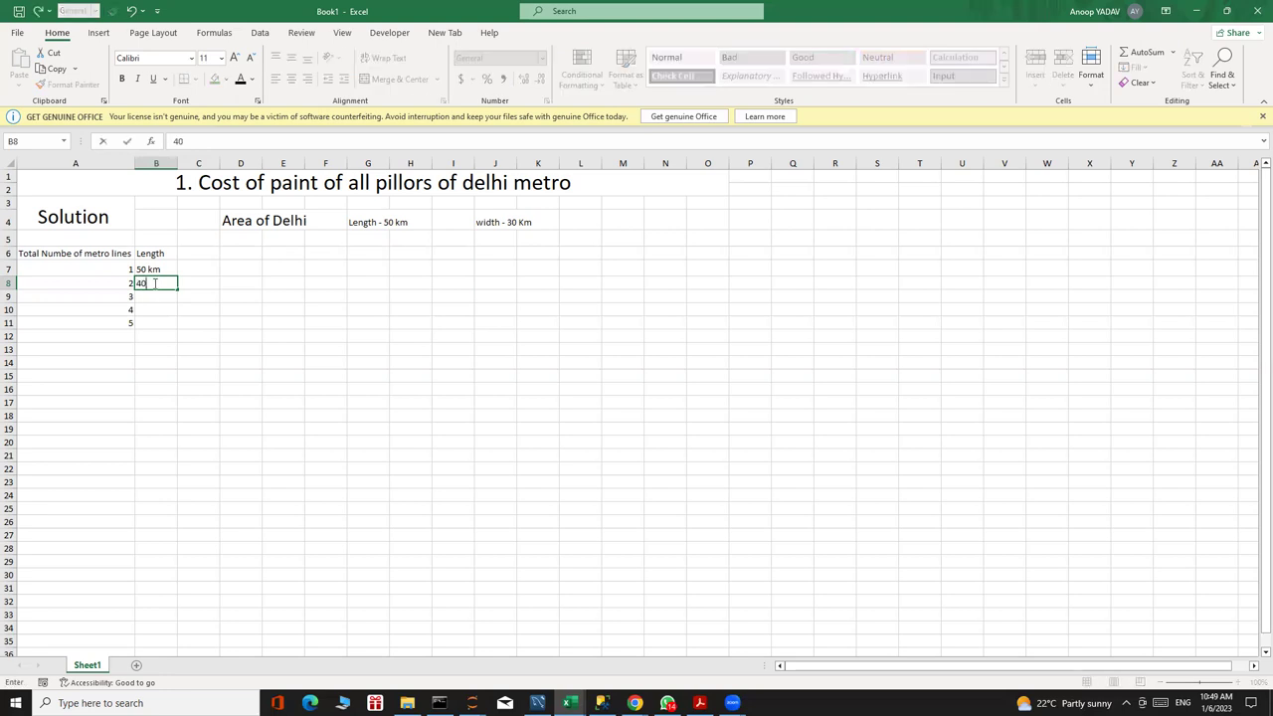
pyautogui.write(' km')
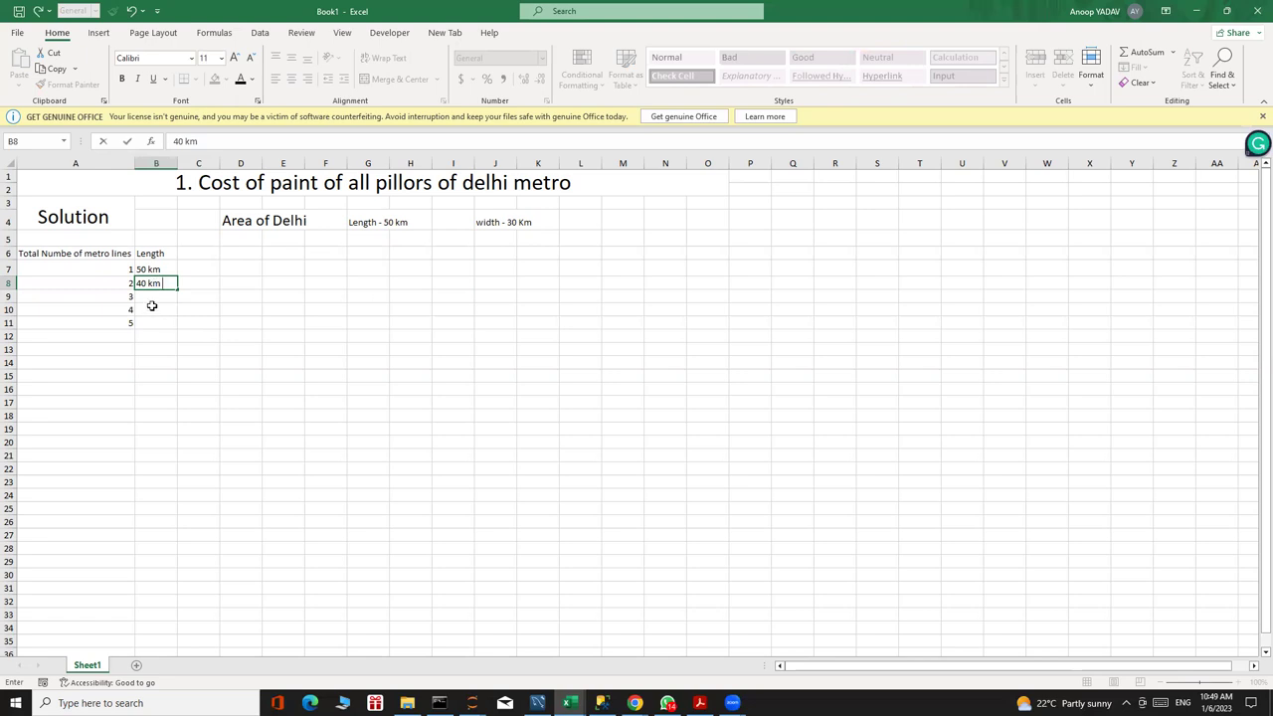
pyautogui.click(142, 296)
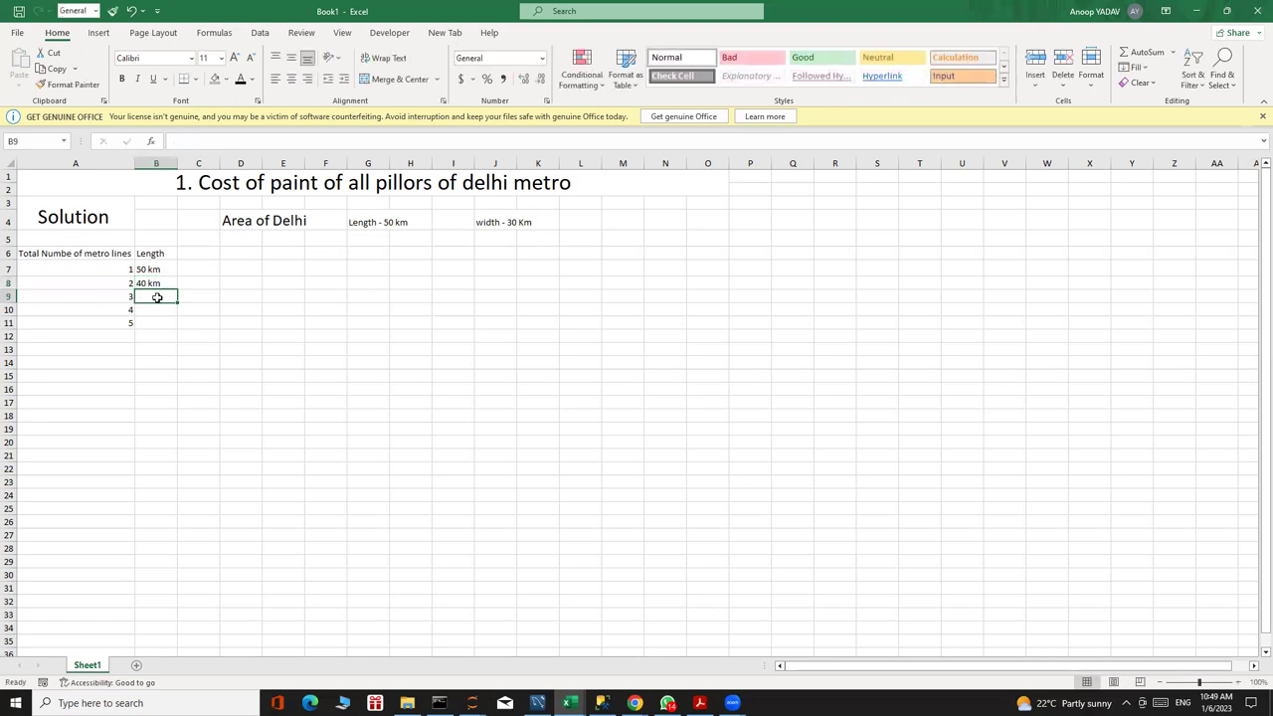
pyautogui.doubleClick(157, 296)
pyautogui.write('3')
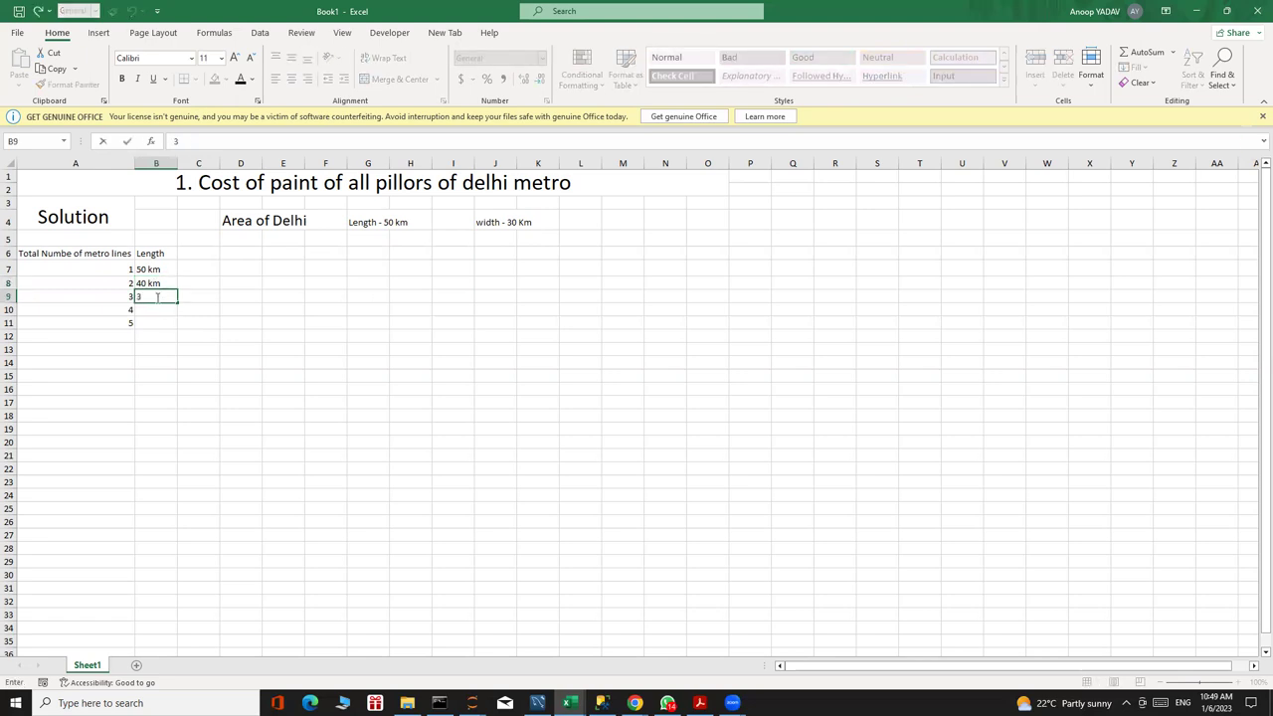
pyautogui.write('0 km')
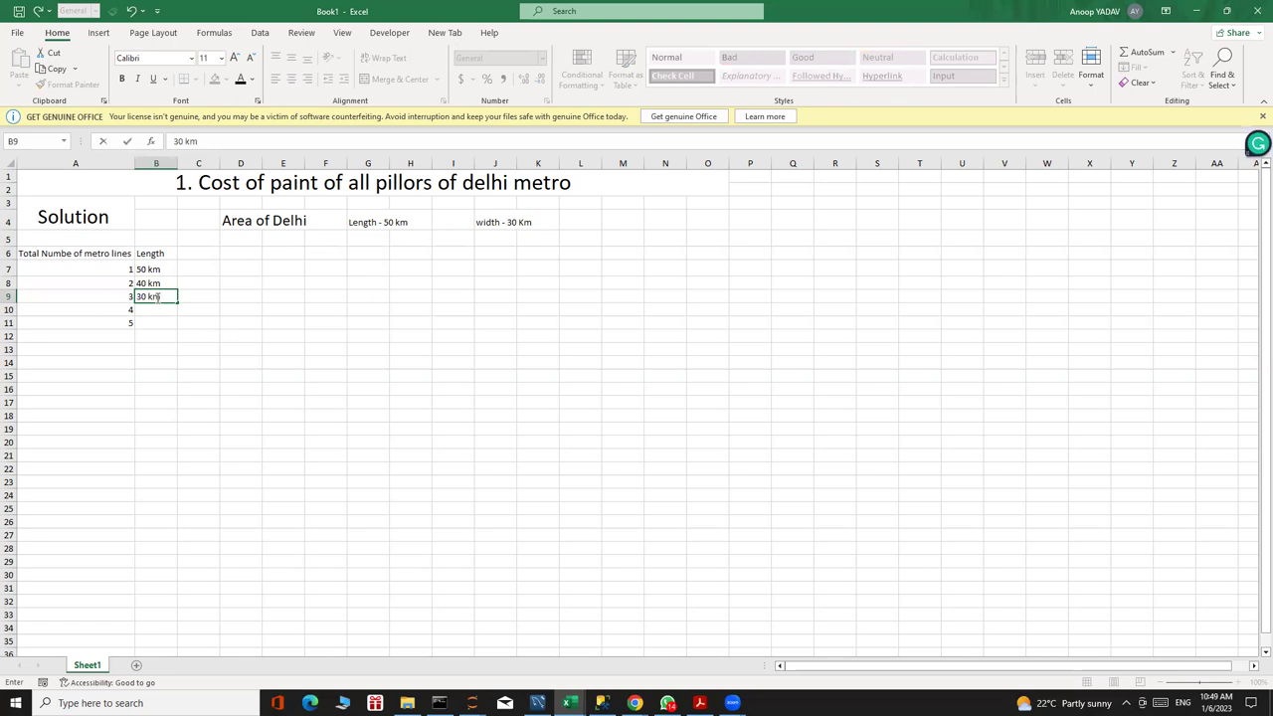
pyautogui.press('Return')
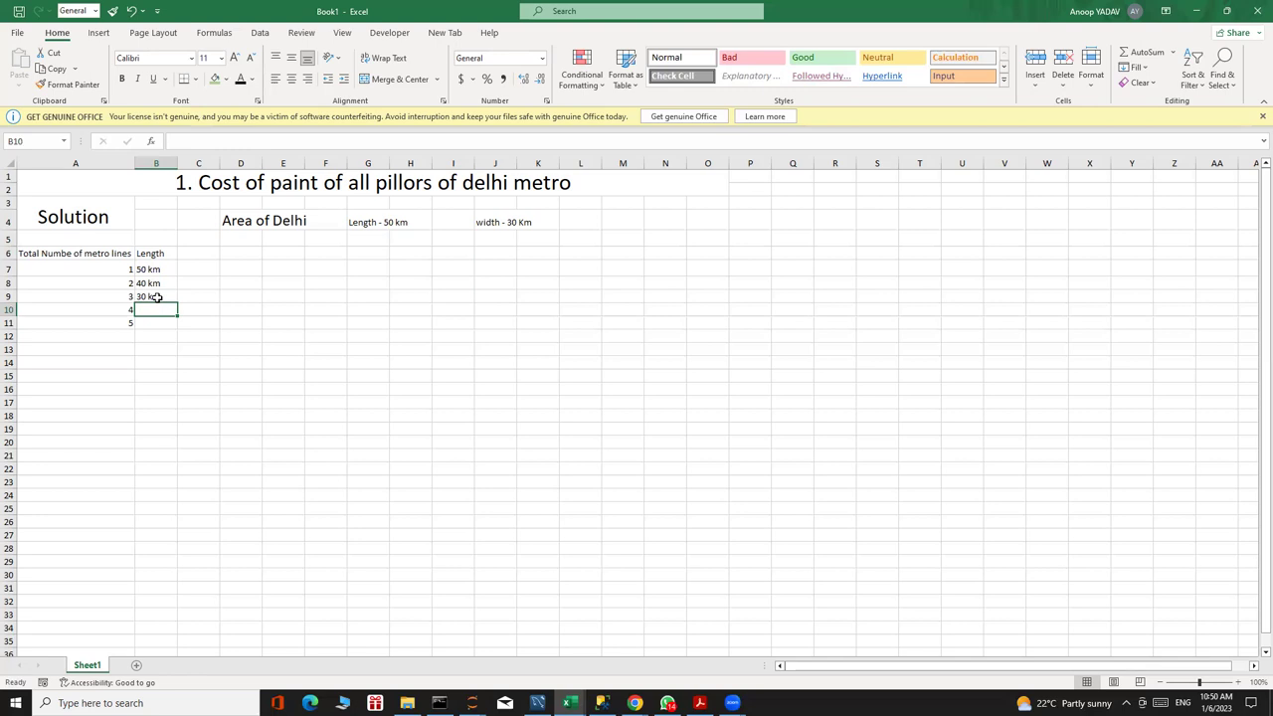
pyautogui.write('20 km')
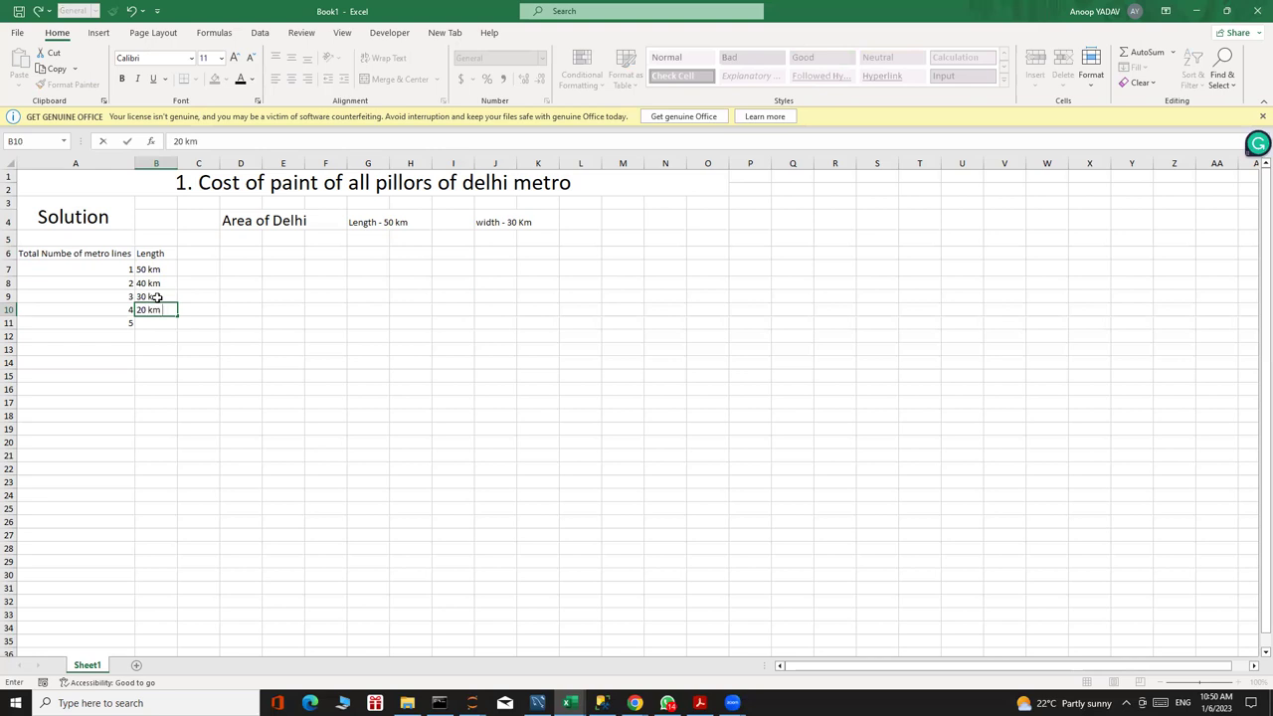
pyautogui.press('Return')
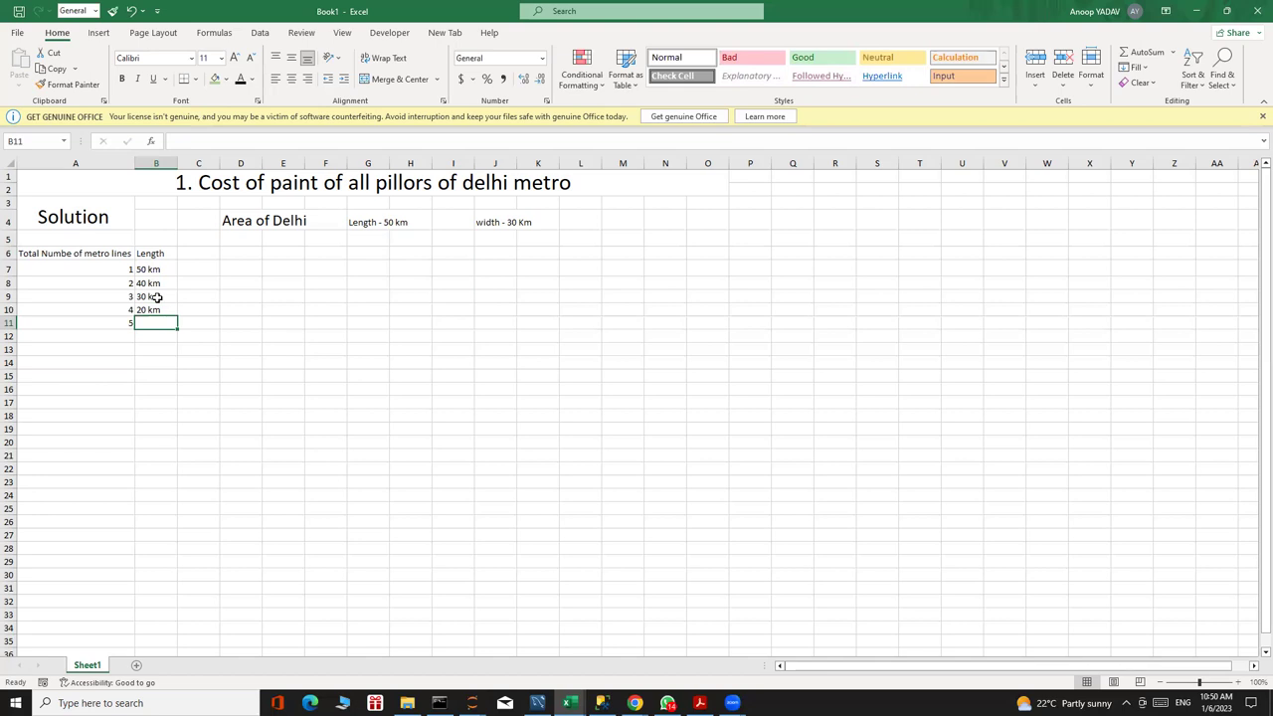
pyautogui.write('20')
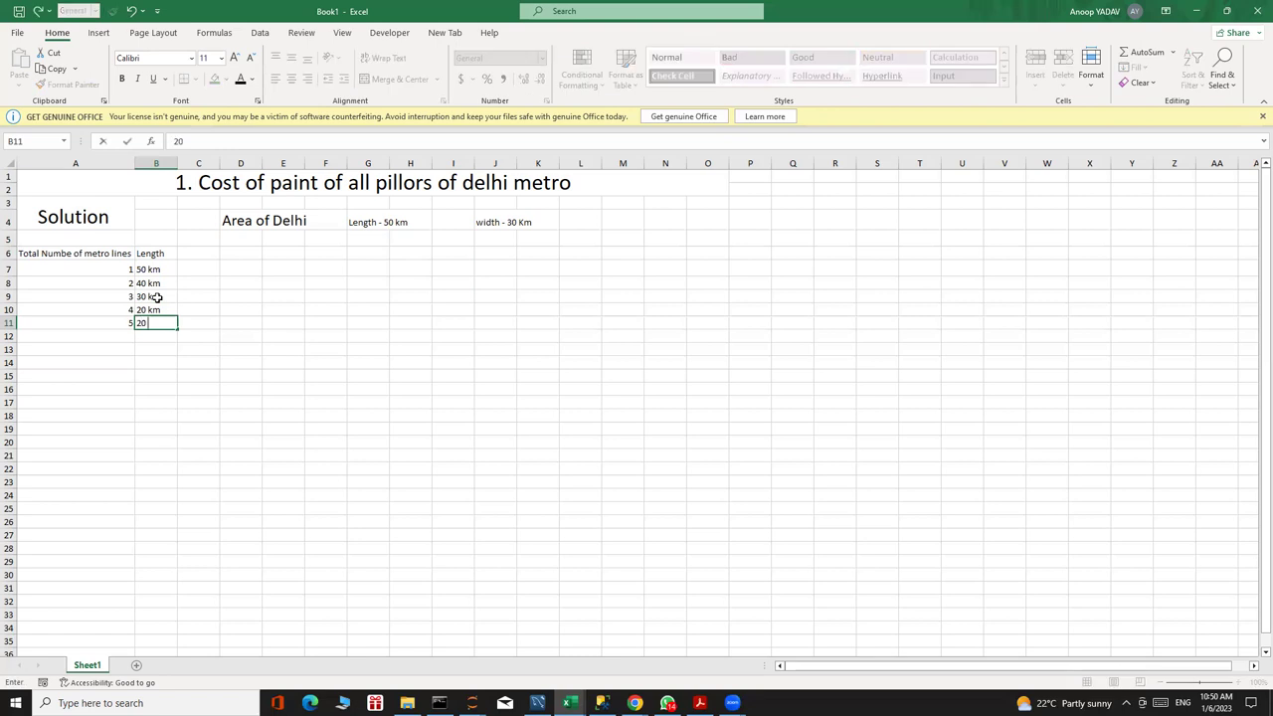
pyautogui.write(' km')
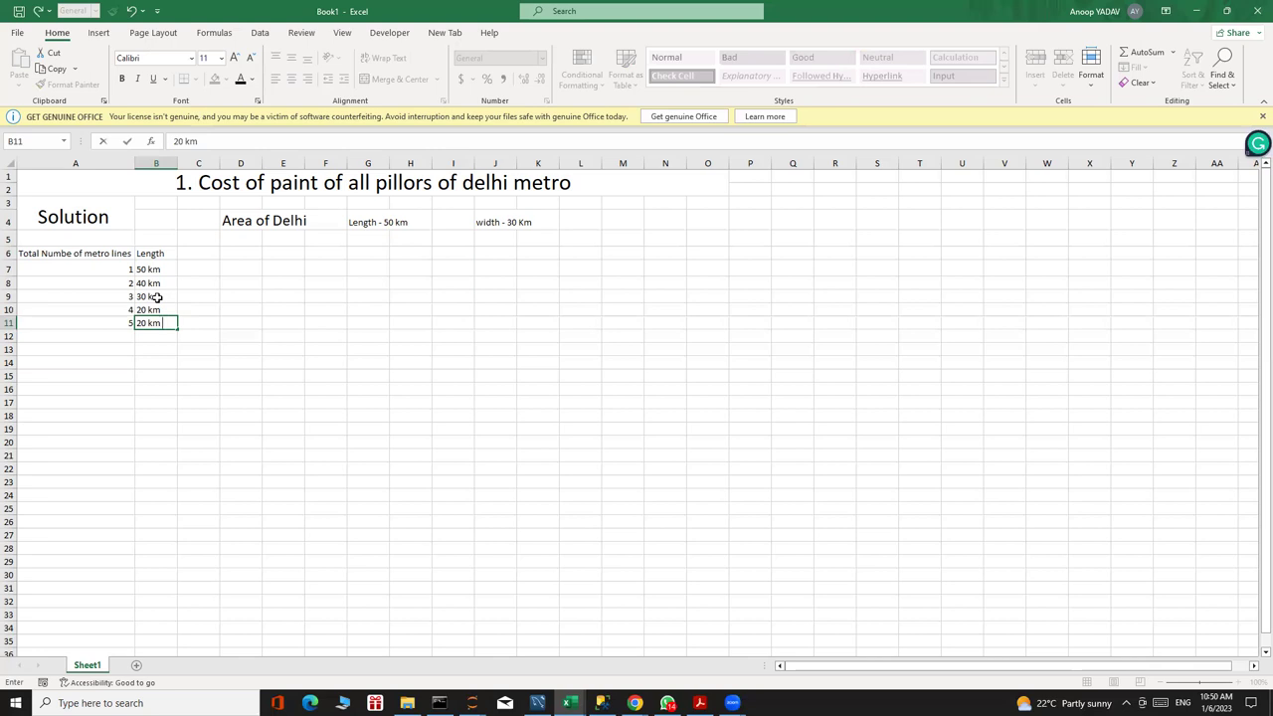
pyautogui.click(111, 336)
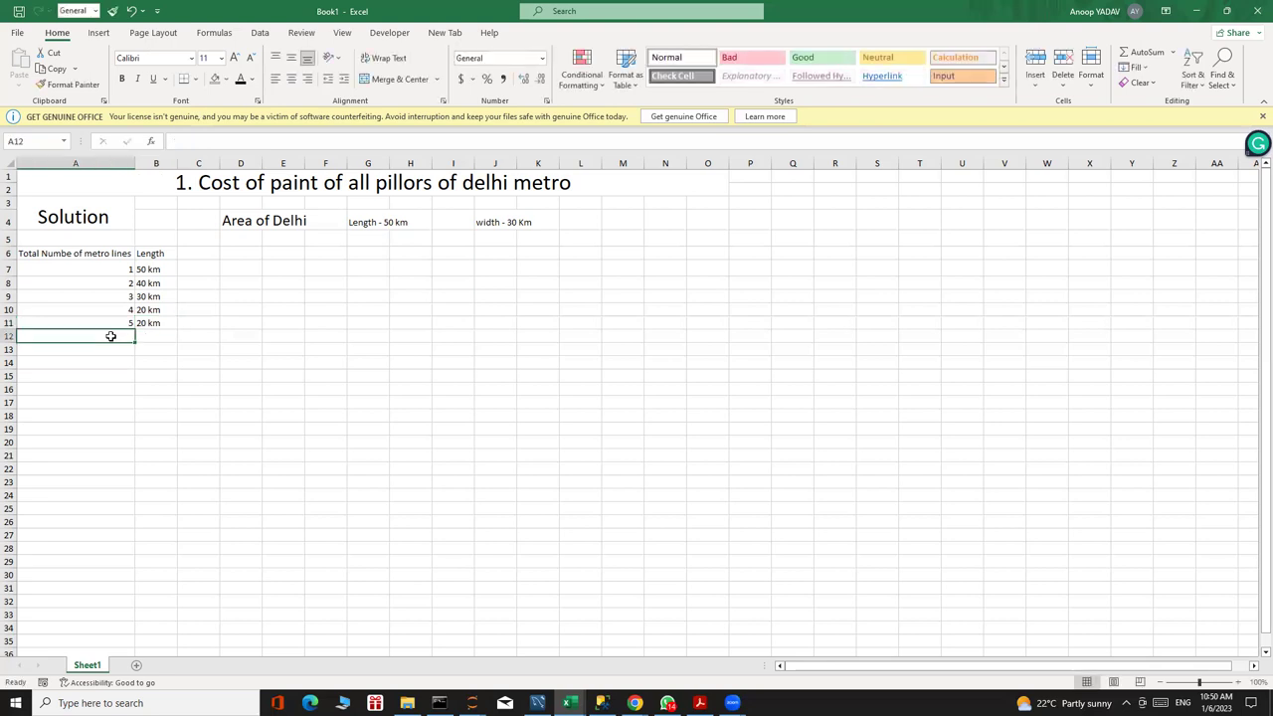
# Extend the header in B6 to "Length of metro line" and widen column B slightly.
pyautogui.click(202, 253)
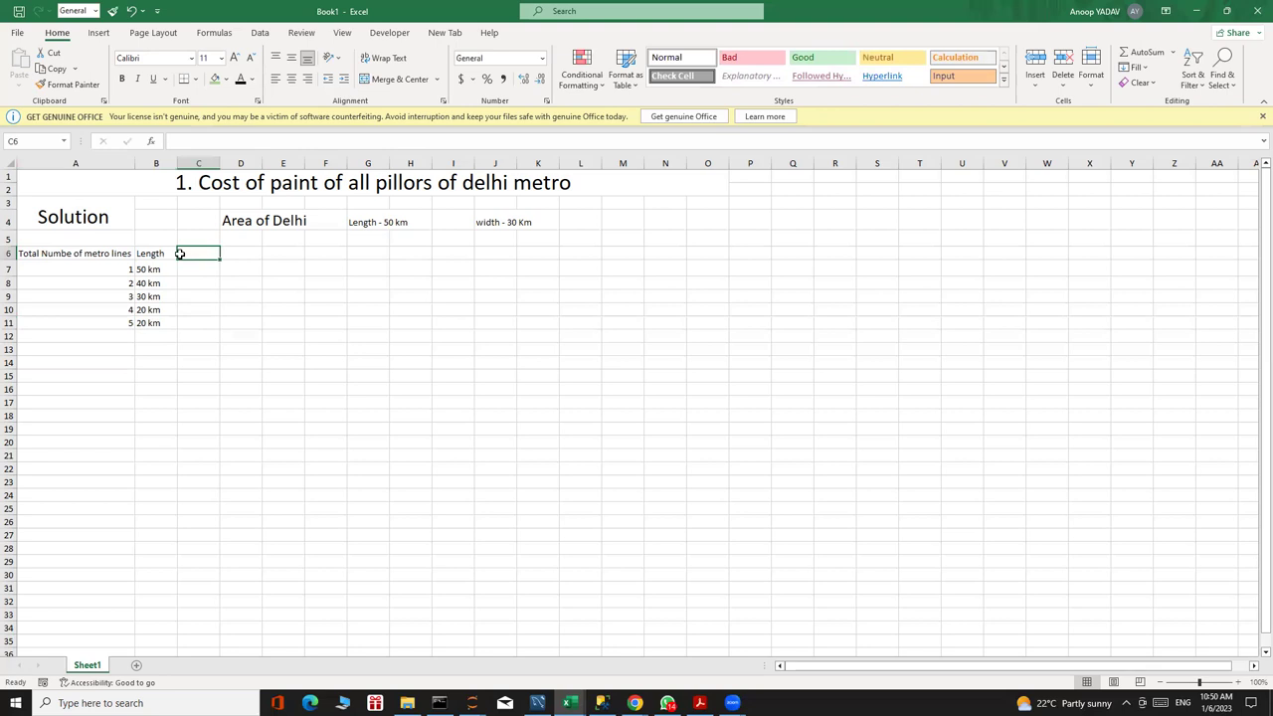
pyautogui.doubleClick(169, 253)
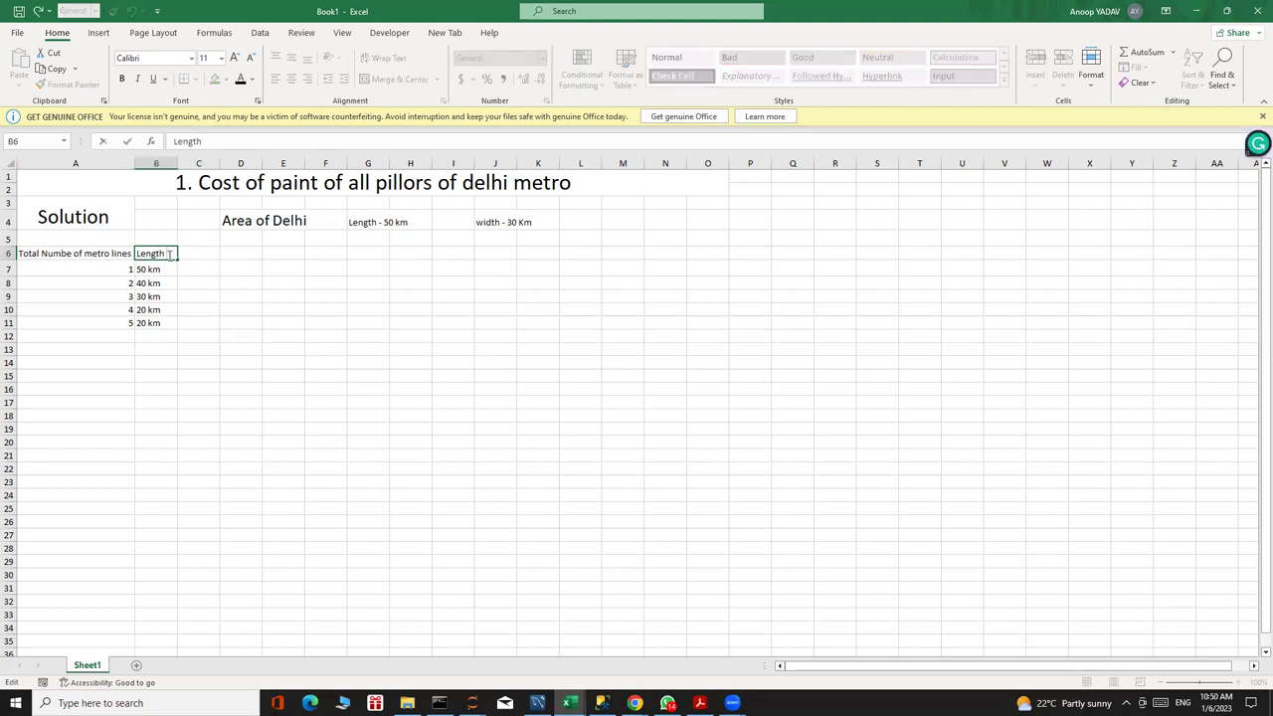
pyautogui.write('of  metro line')
pyautogui.press('Return')
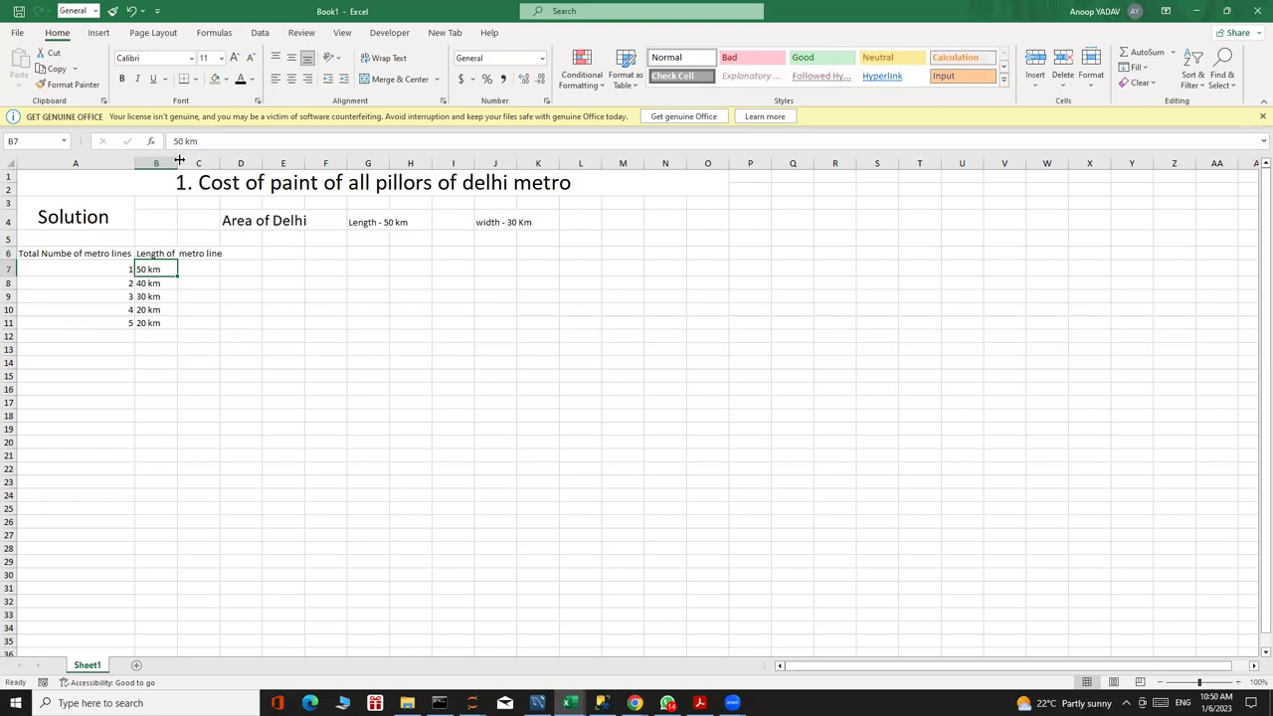
pyautogui.moveTo(179, 161)
pyautogui.mouseDown()
pyautogui.moveTo(214, 161)
pyautogui.moveTo(198, 161)
pyautogui.mouseUp()
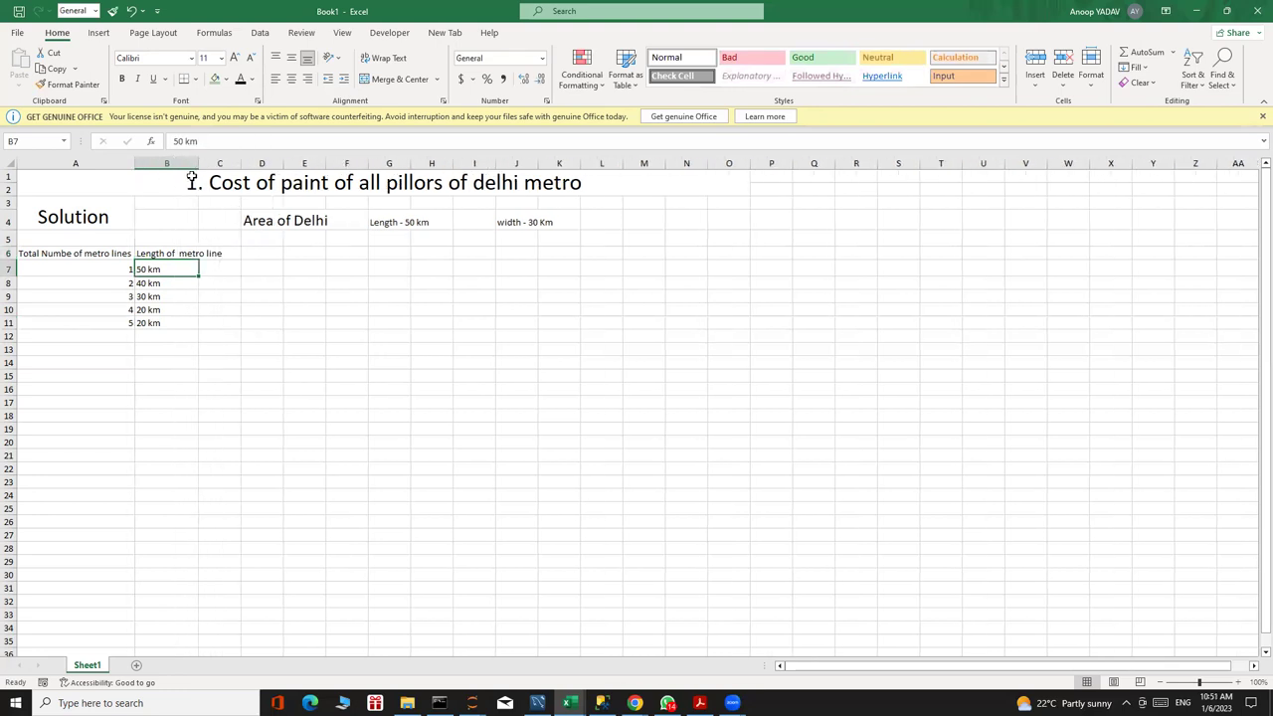
pyautogui.click(180, 253)
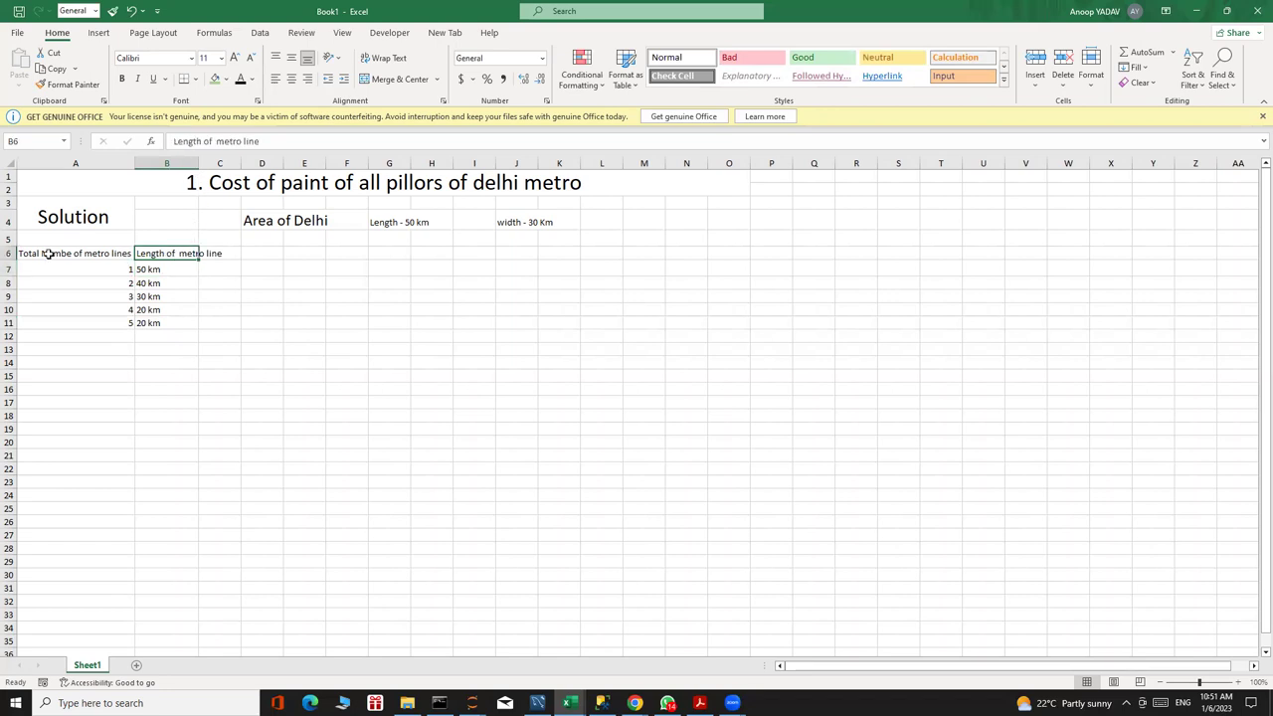
# Add the column header "No. odf stations" in C6 and widen column C to fit it.
pyautogui.click(229, 256)
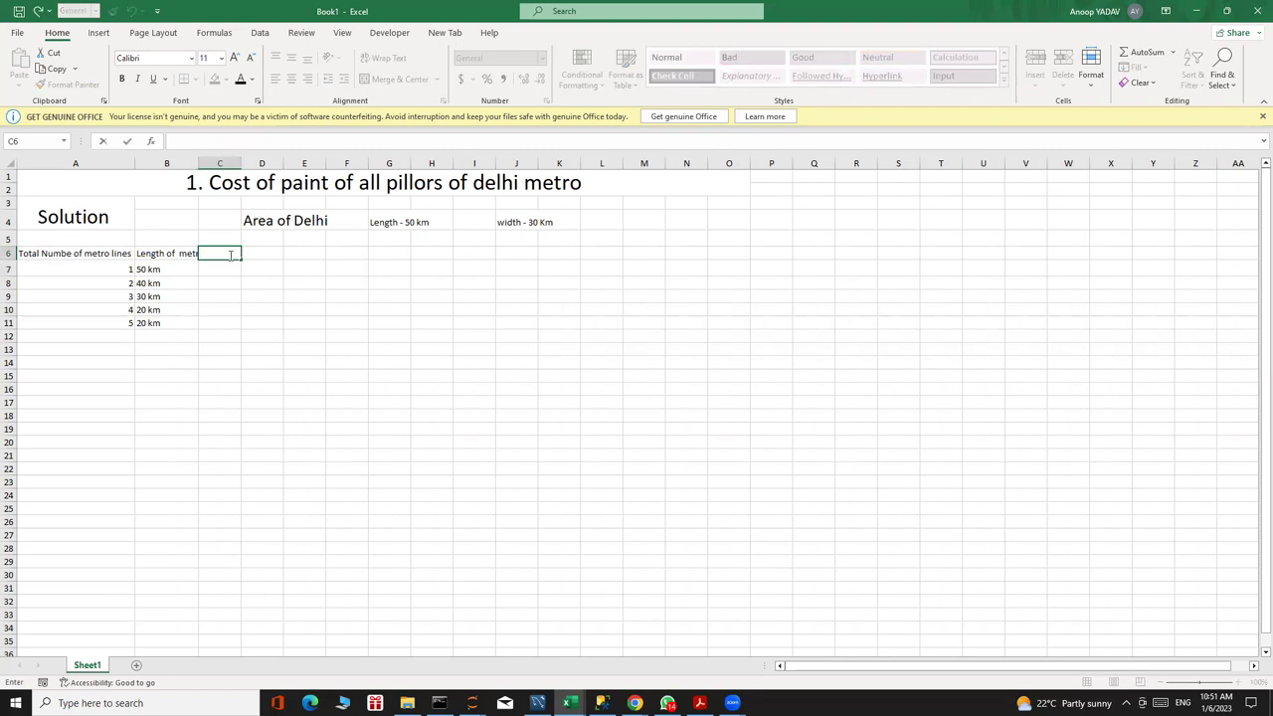
pyautogui.write('No. odf stat')
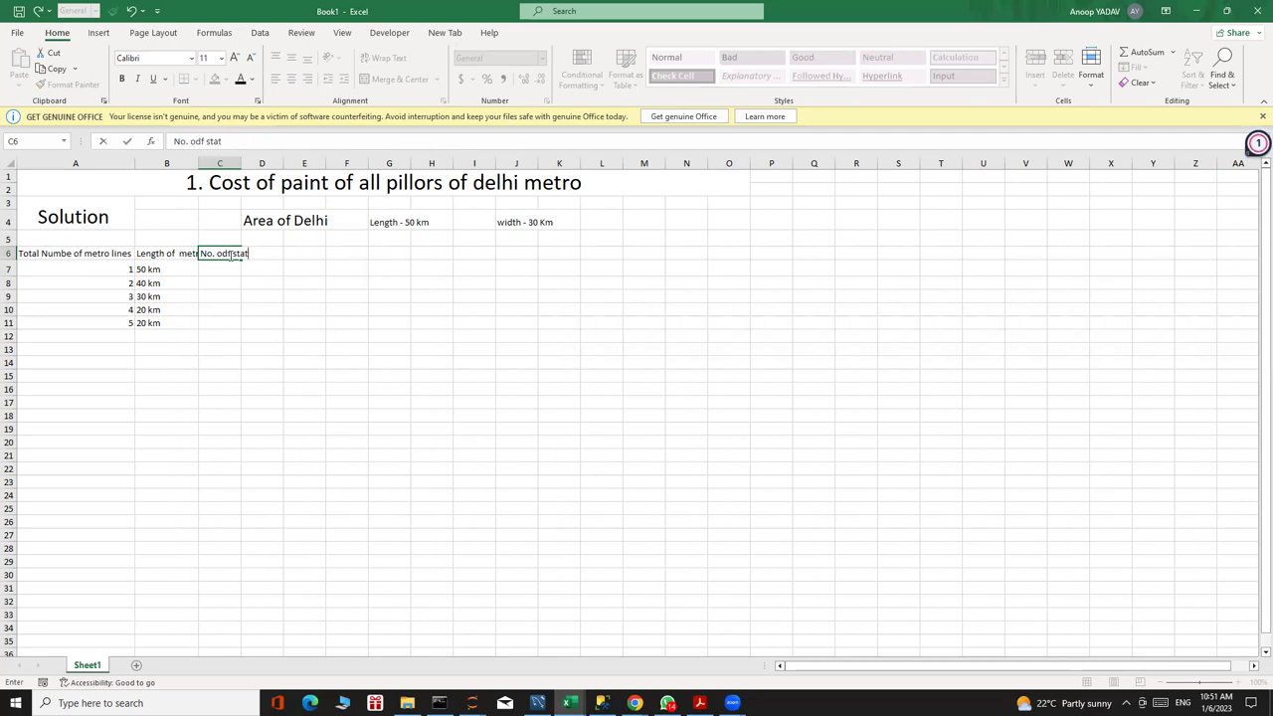
pyautogui.write('ions')
pyautogui.press('Return')
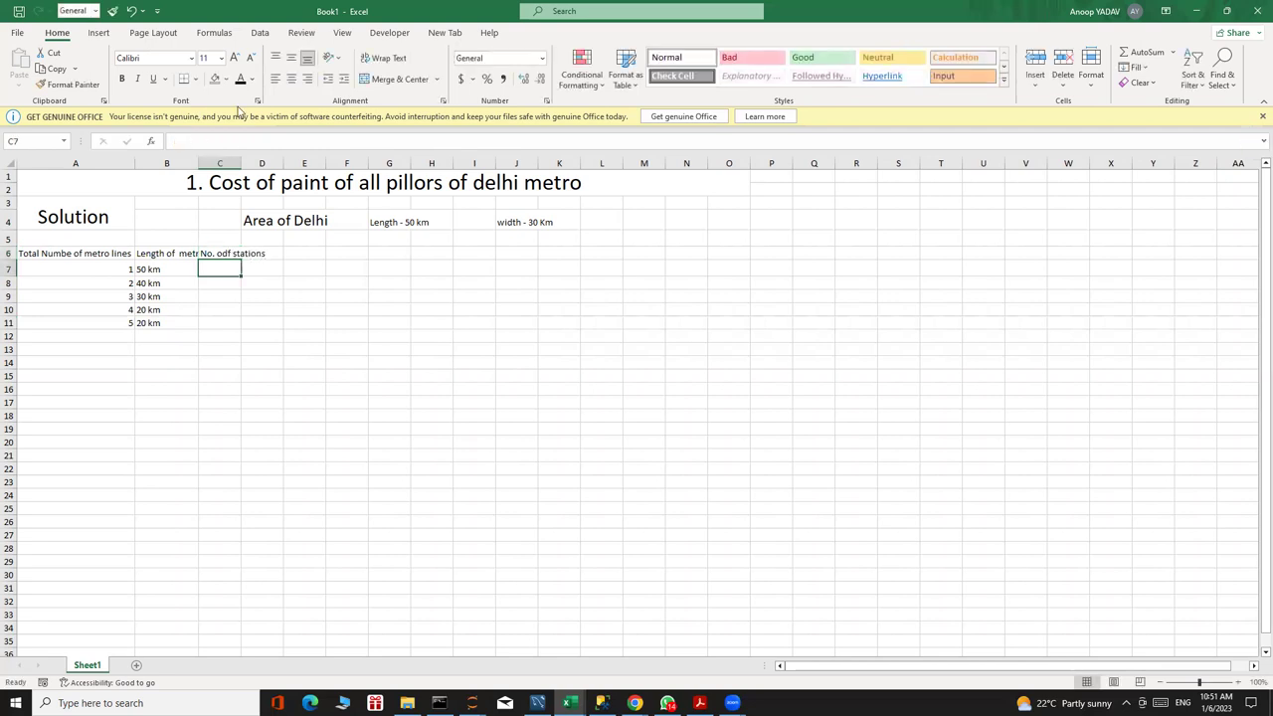
pyautogui.moveTo(241, 162); pyautogui.dragTo(275, 162)
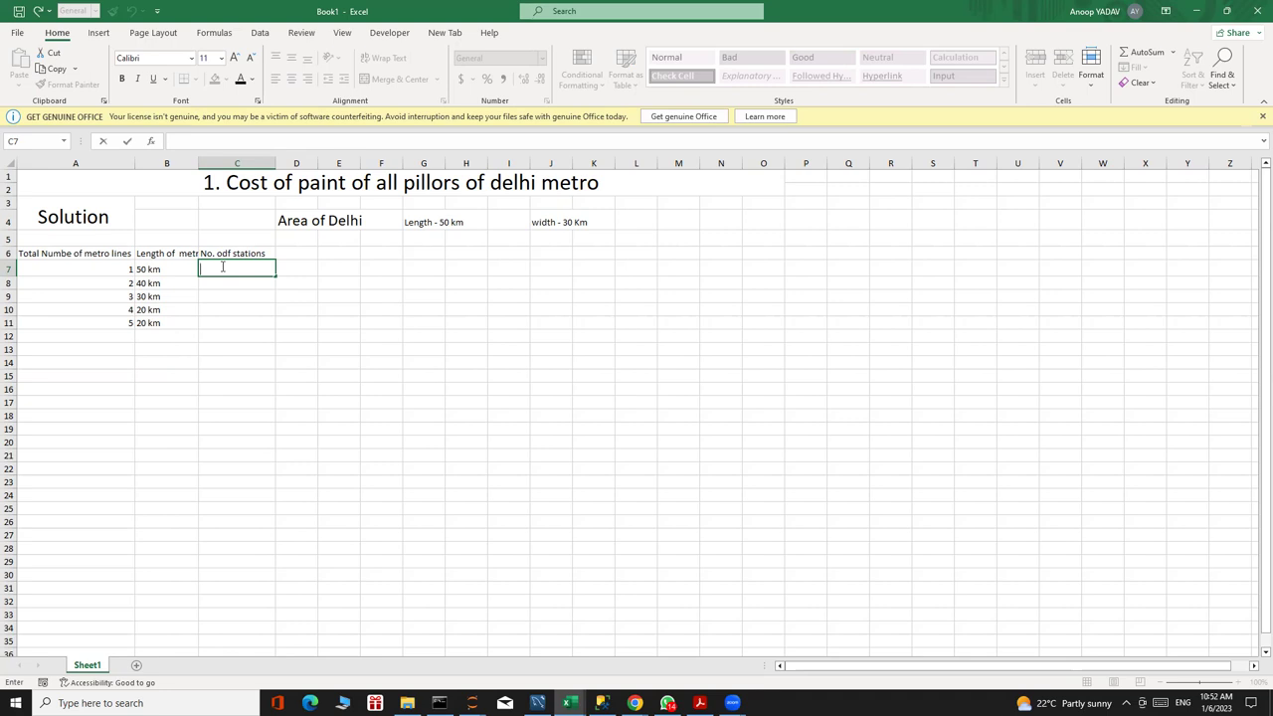
# Enter the station counts for the five metro lines in C7 to C11: 30, 25, 20, 12 and 14.
pyautogui.write('30')
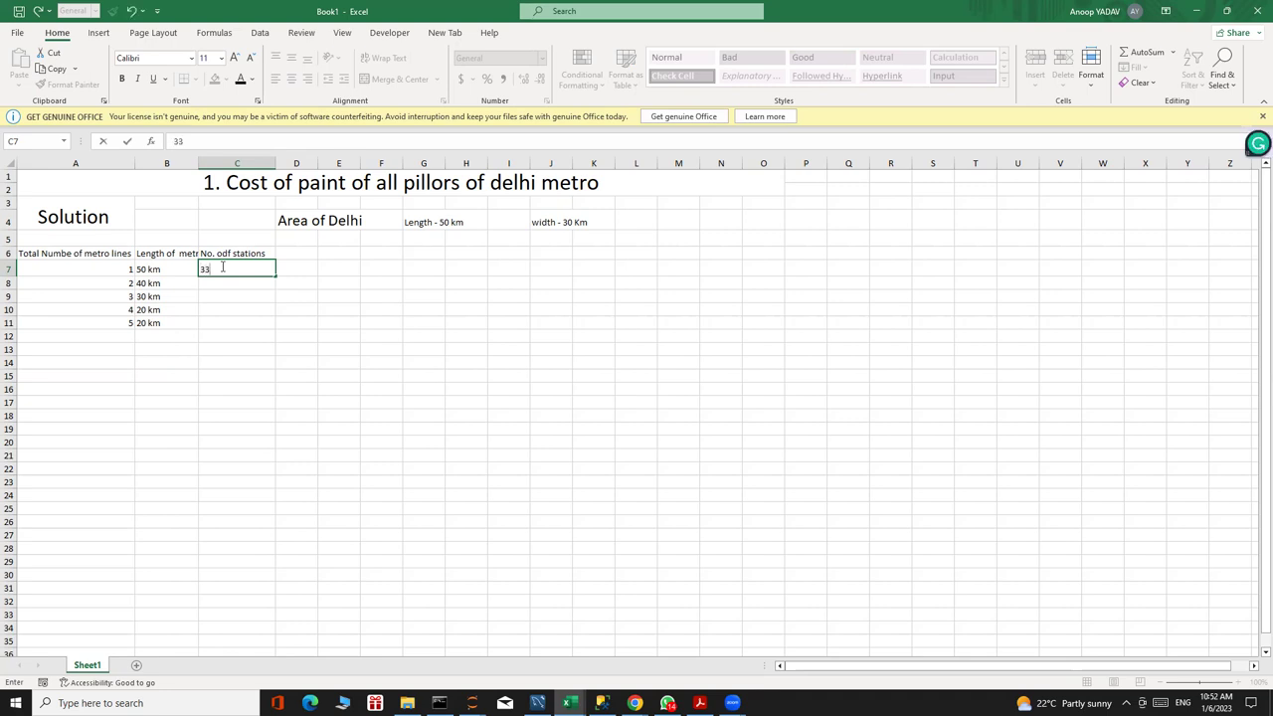
pyautogui.press('BackSpace')
pyautogui.write('0')
pyautogui.press('Return')
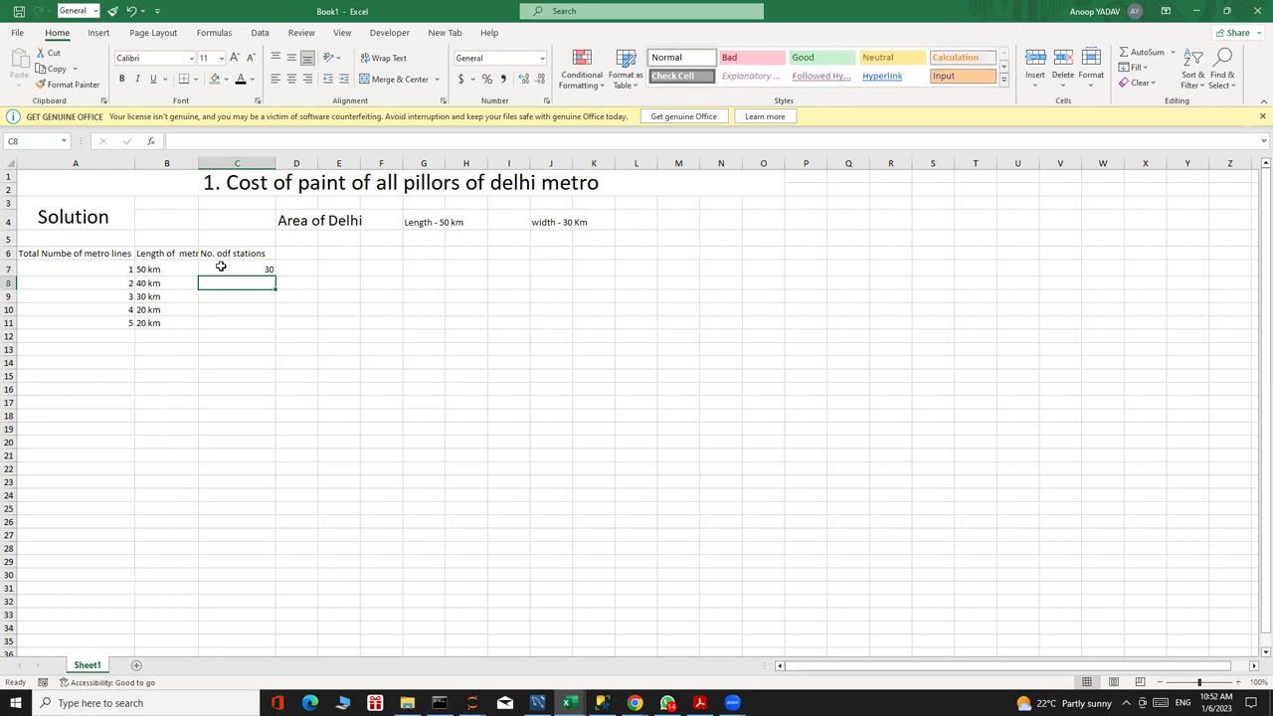
pyautogui.write('25')
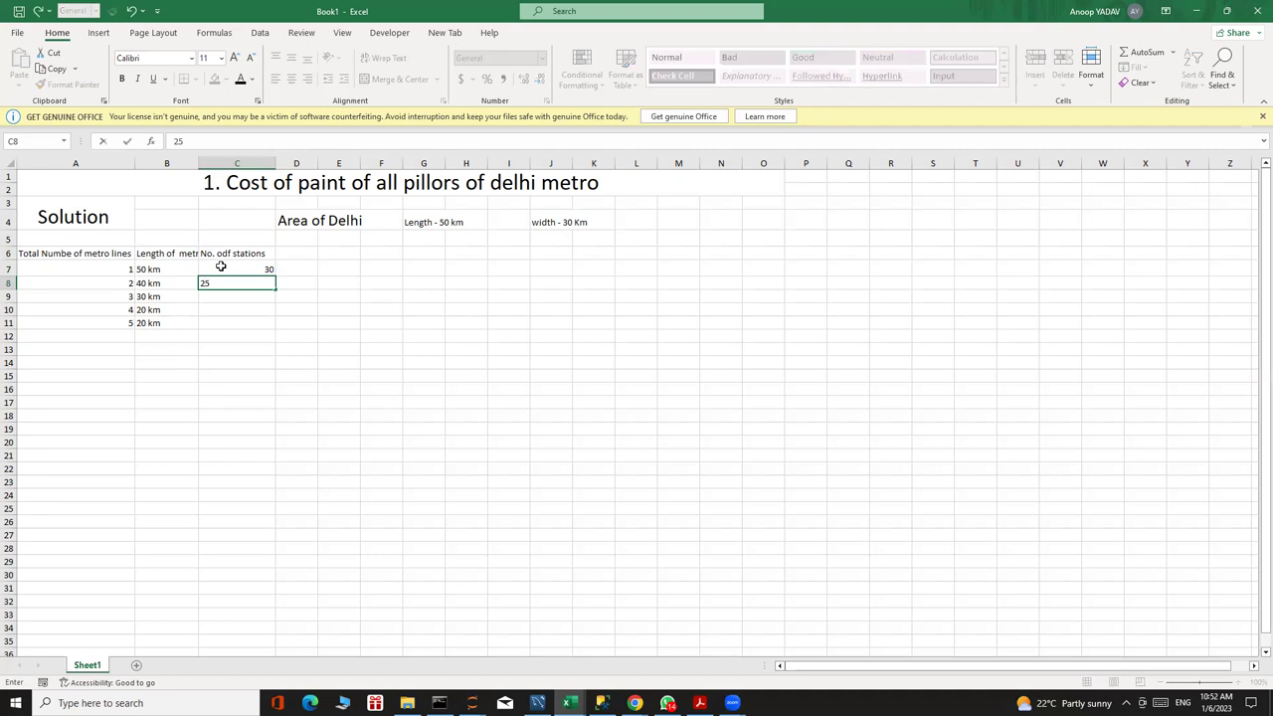
pyautogui.press('Return')
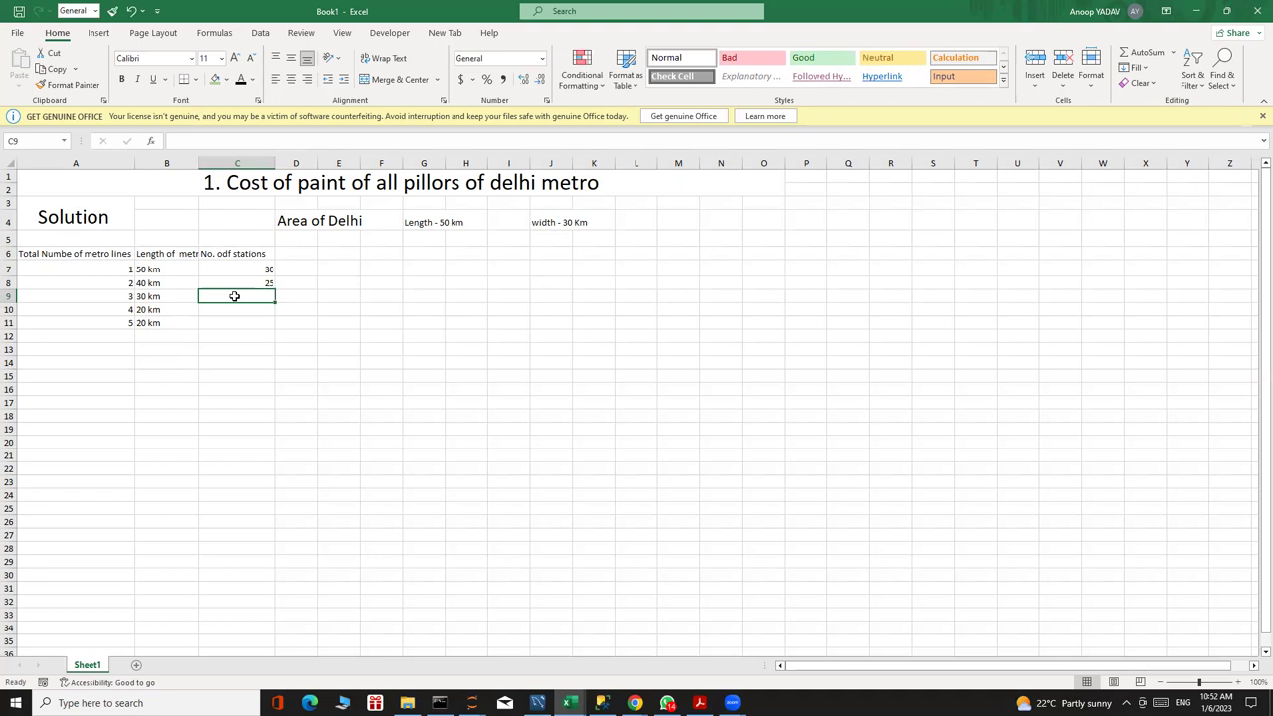
pyautogui.write('20')
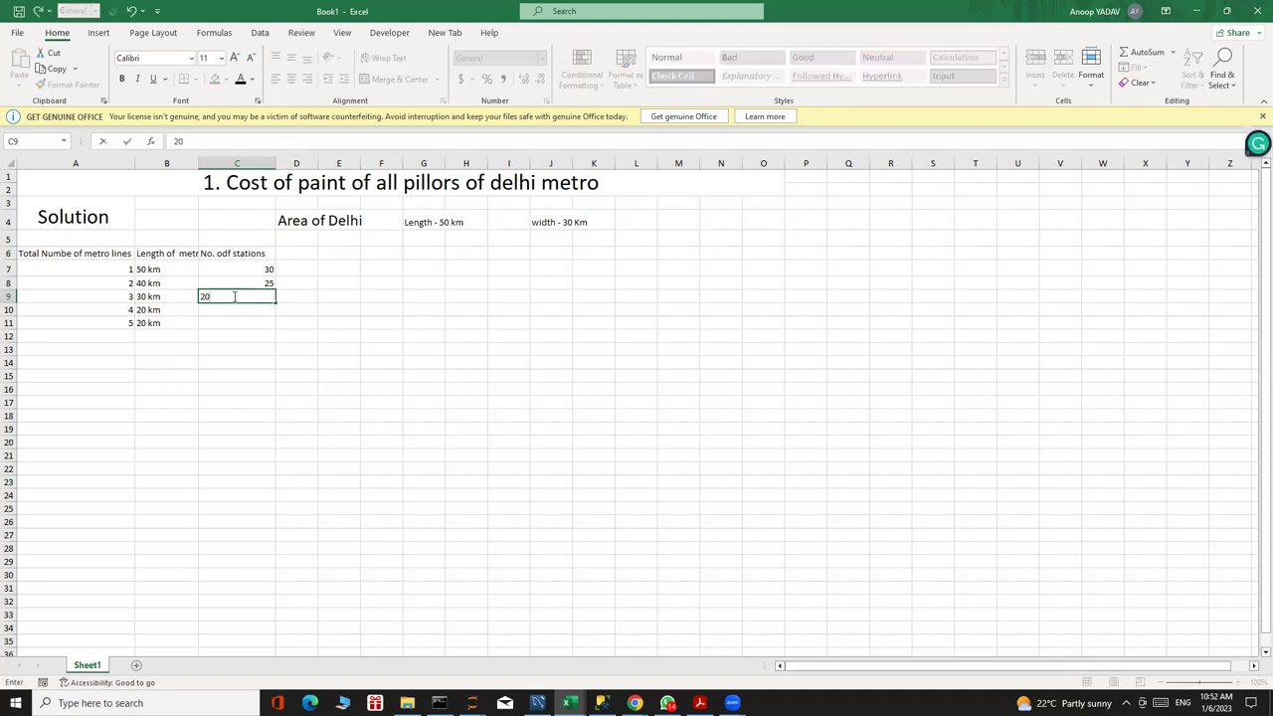
pyautogui.press('Return')
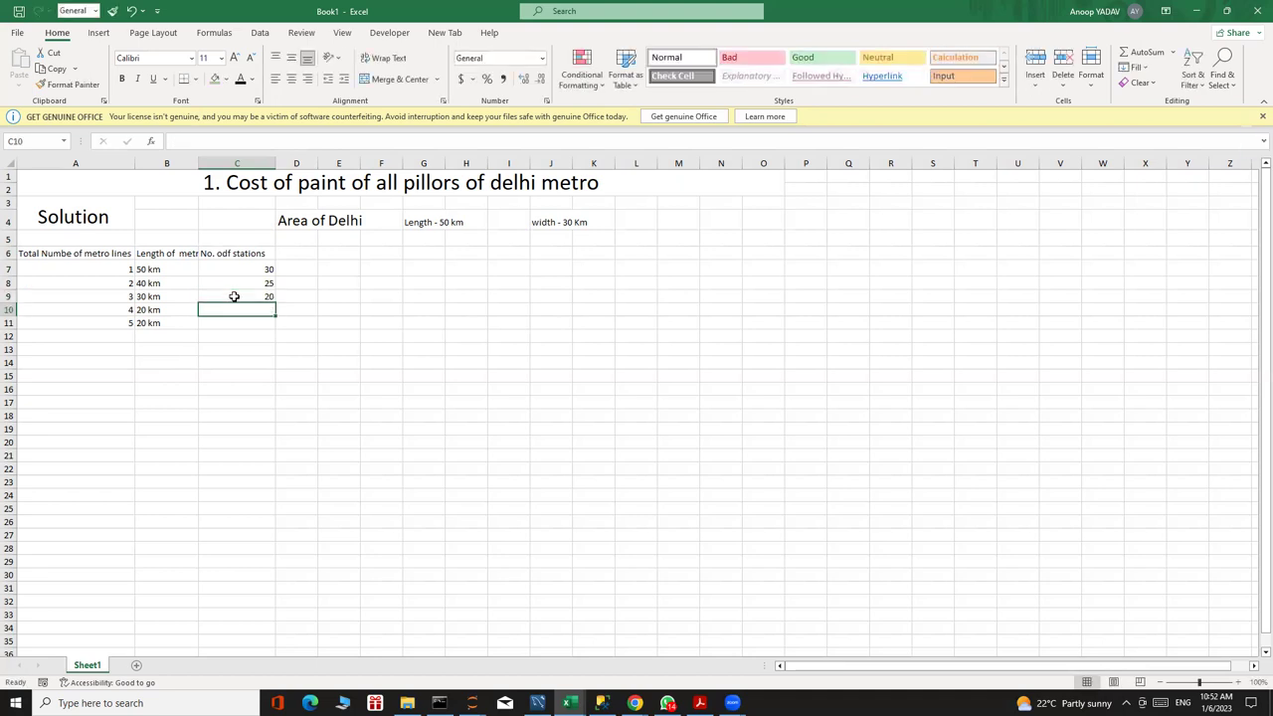
pyautogui.write('12')
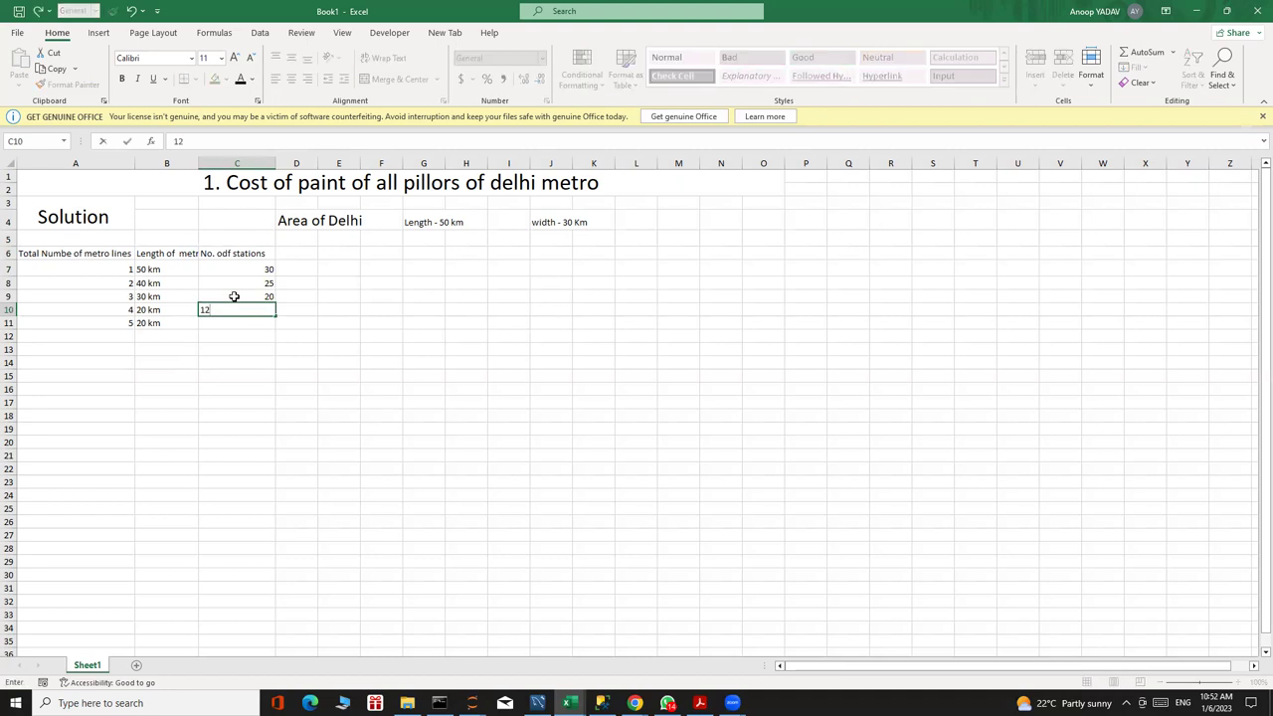
pyautogui.press('Return')
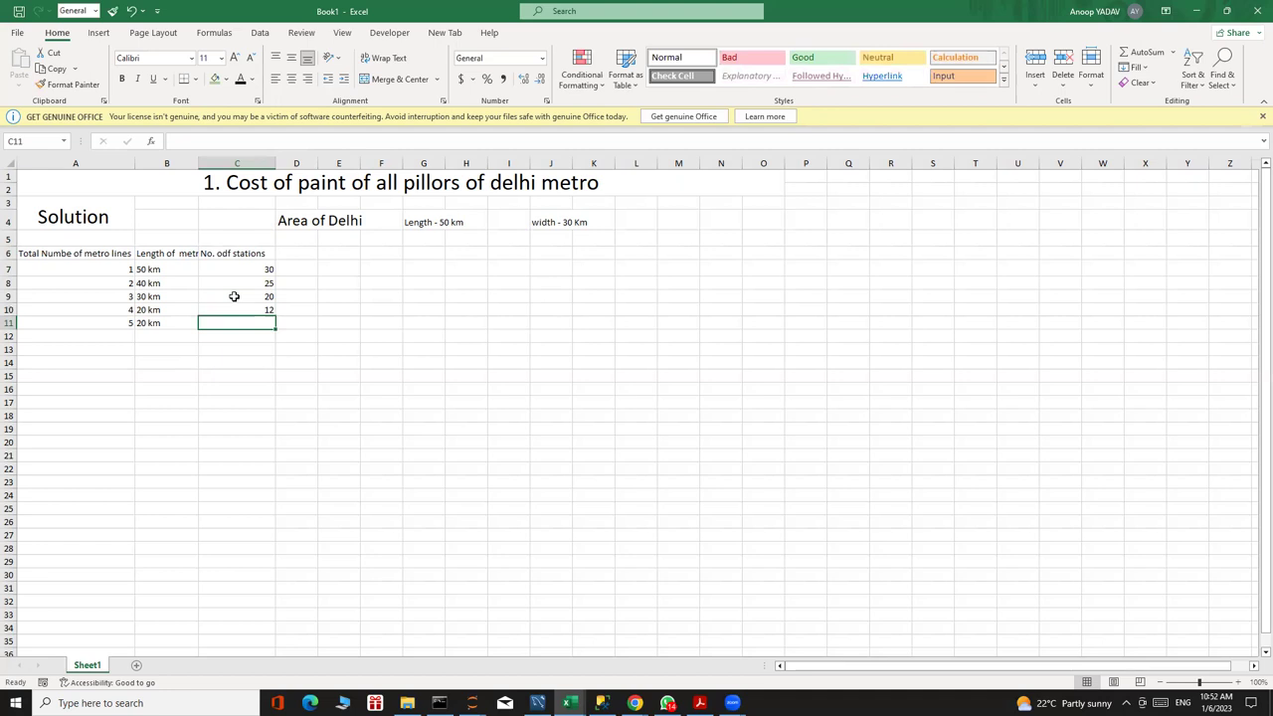
pyautogui.write('1')
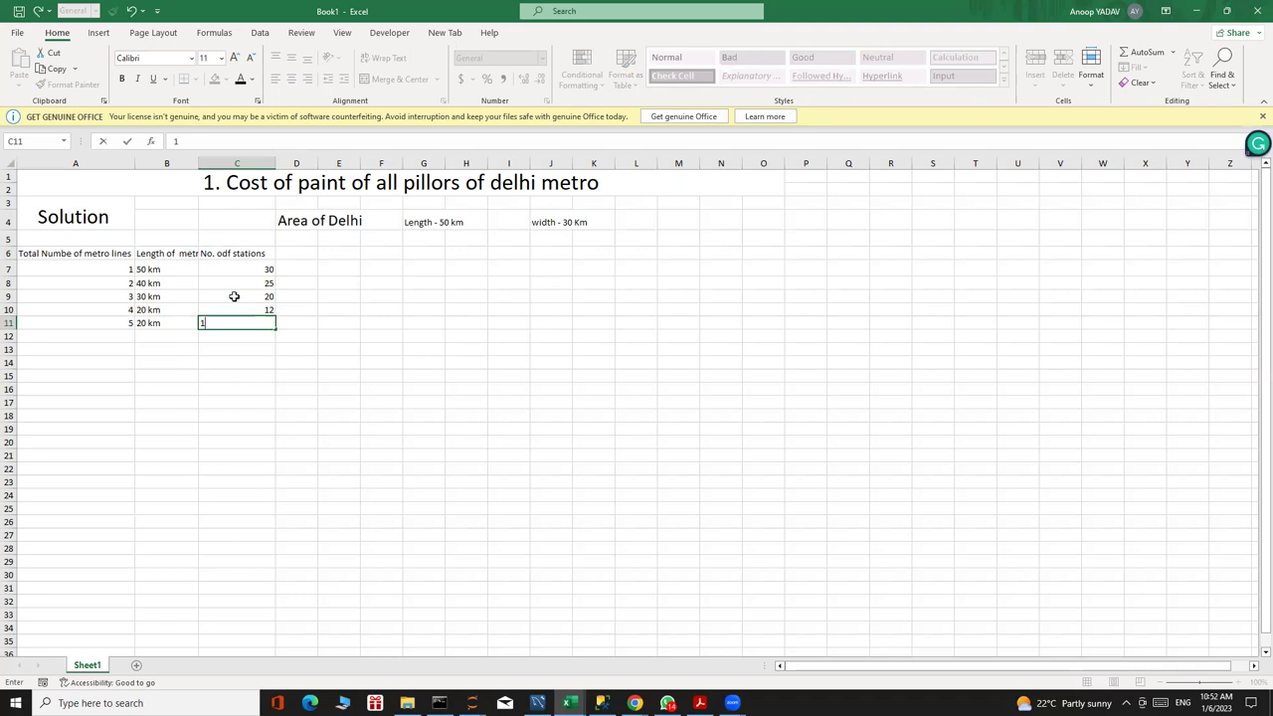
pyautogui.write('4')
pyautogui.press('Return')
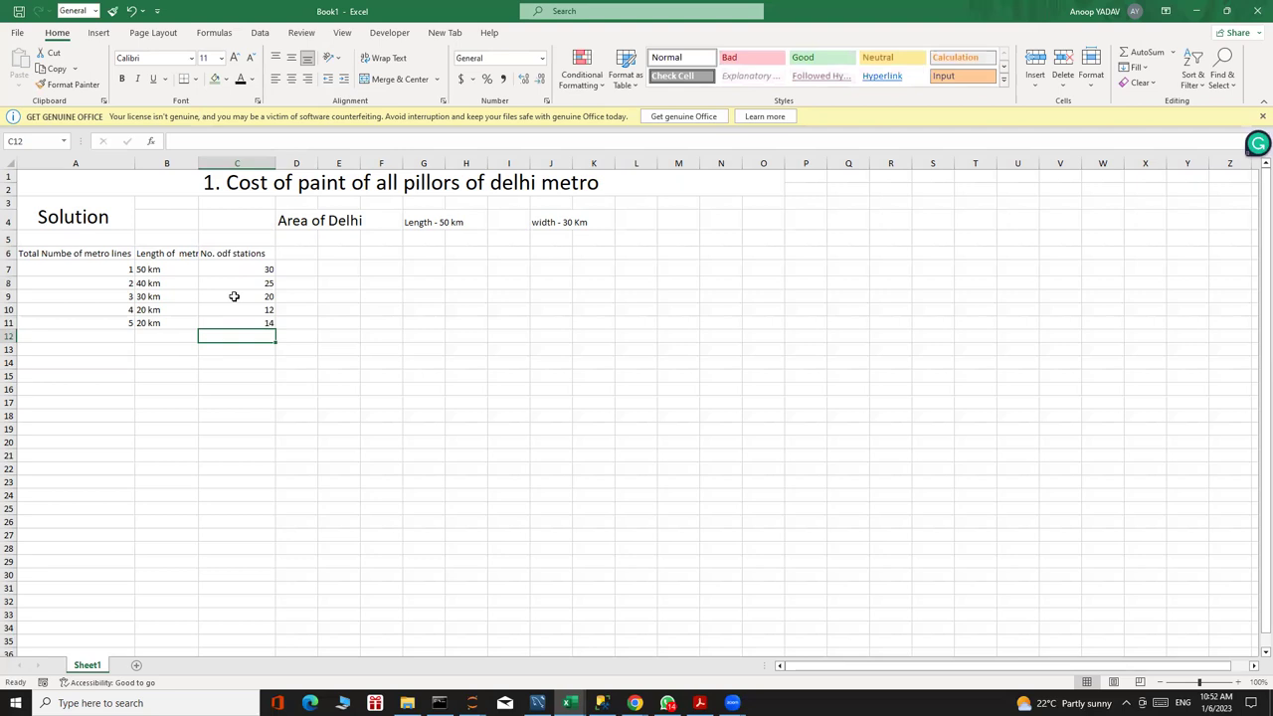
# Widen column D and add the column header "Number of ground stations" in D6.
pyautogui.click(299, 255)
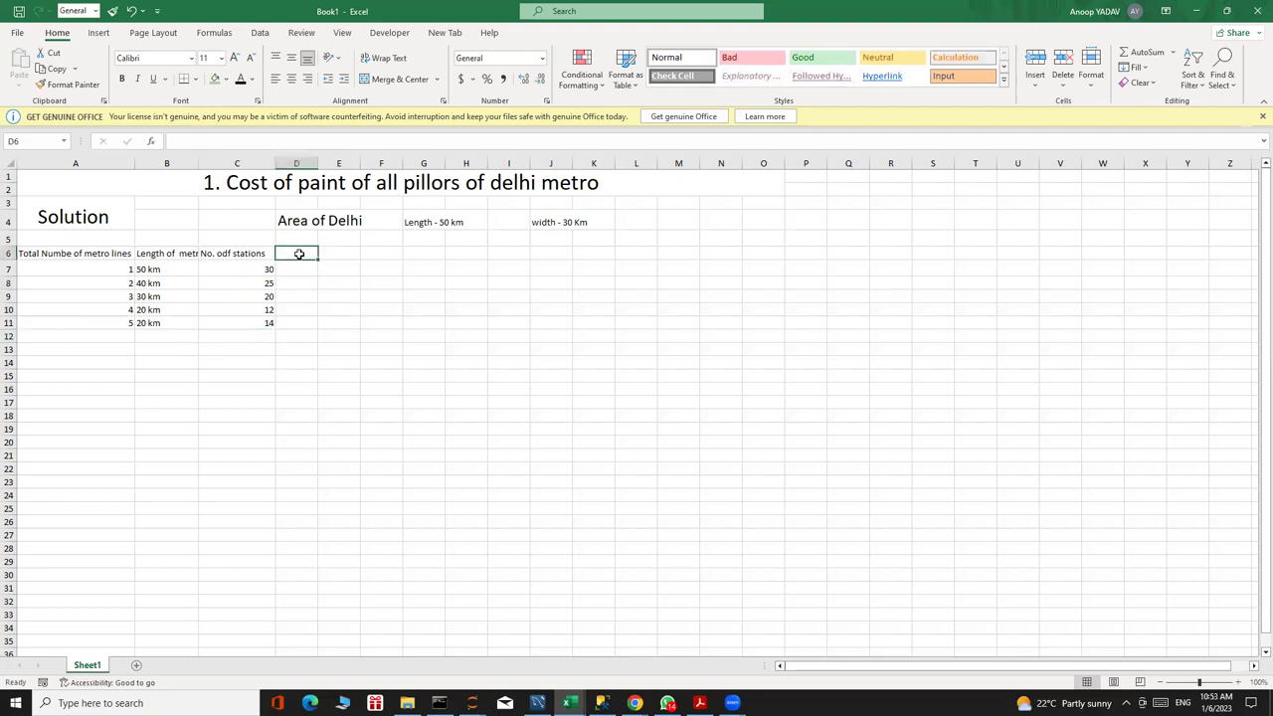
pyautogui.moveTo(317, 162); pyautogui.dragTo(362, 162)
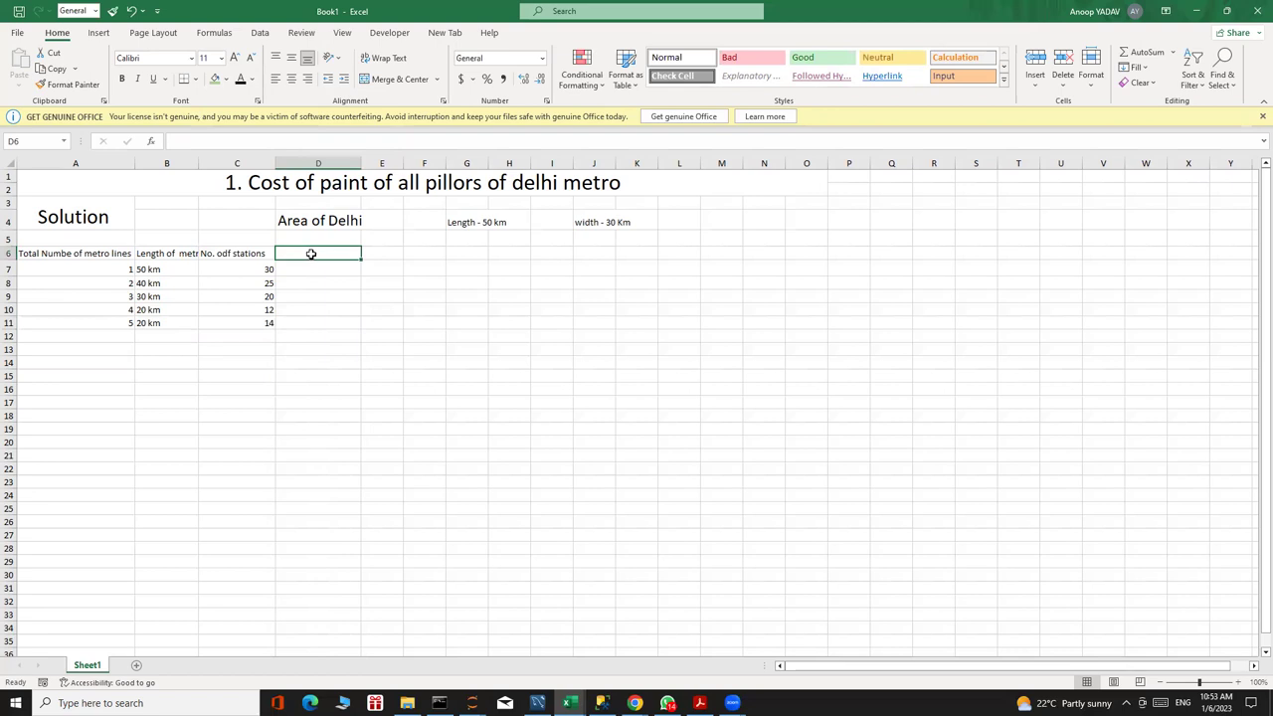
pyautogui.write('N')
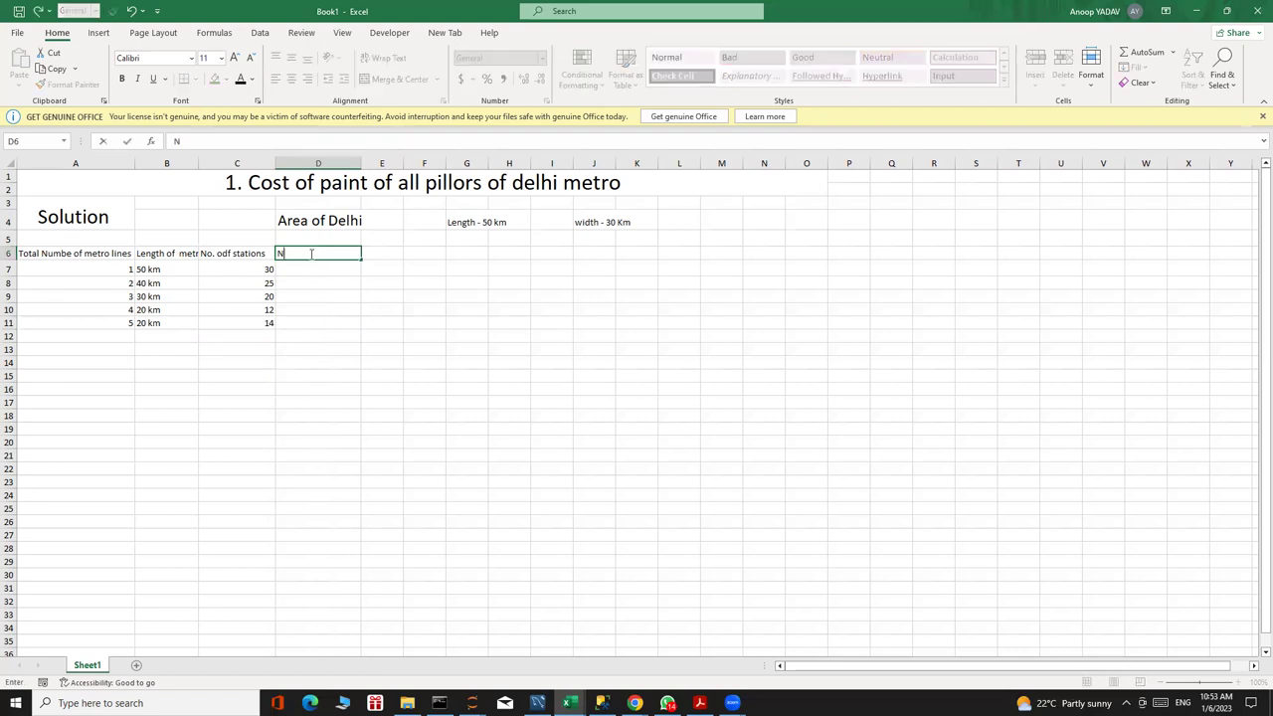
pyautogui.write('umber')
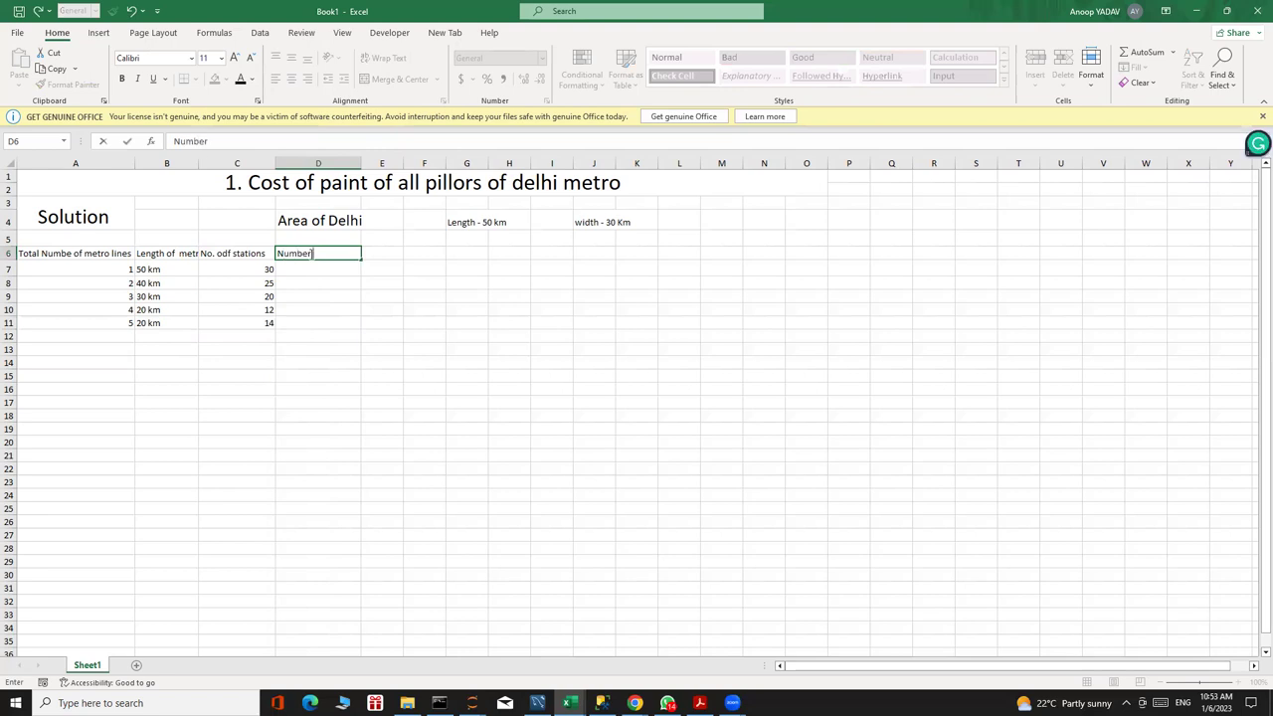
pyautogui.write(' of grounfd stations')
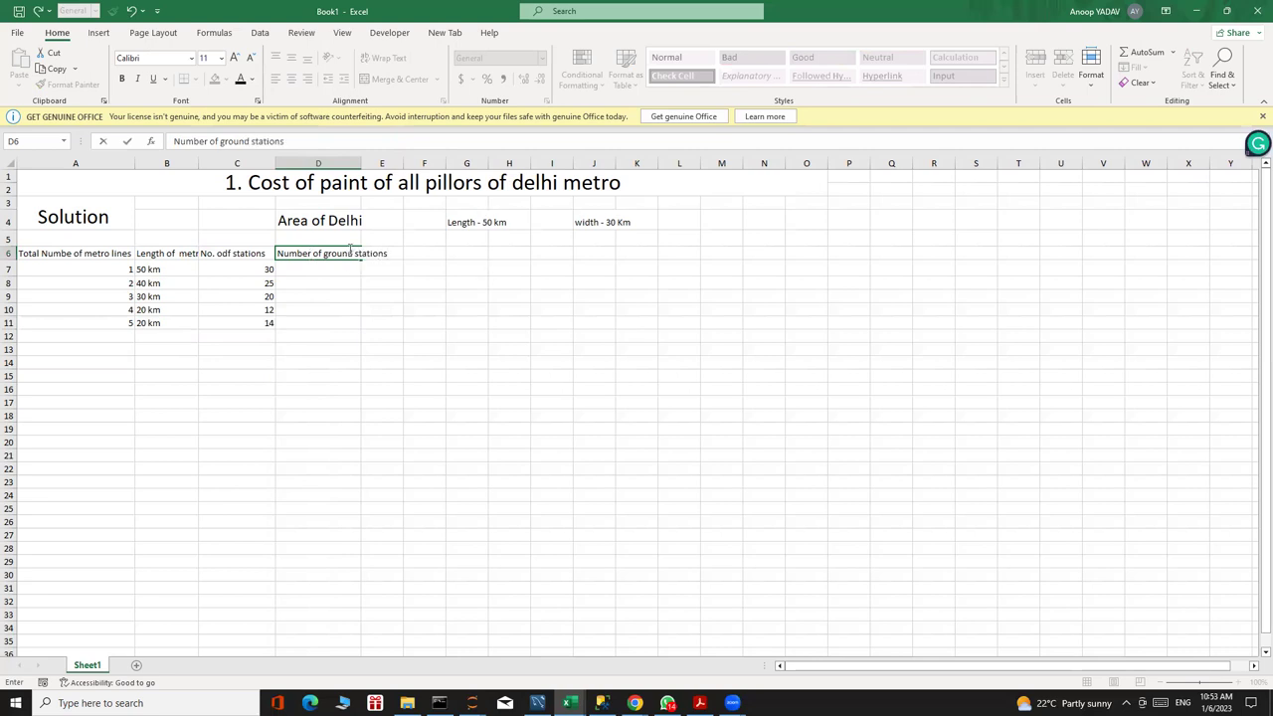
# Enter the ground station counts for the five metro lines in D7 to D11: 8, 5, 4, 0 and 3.
pyautogui.click(319, 268)
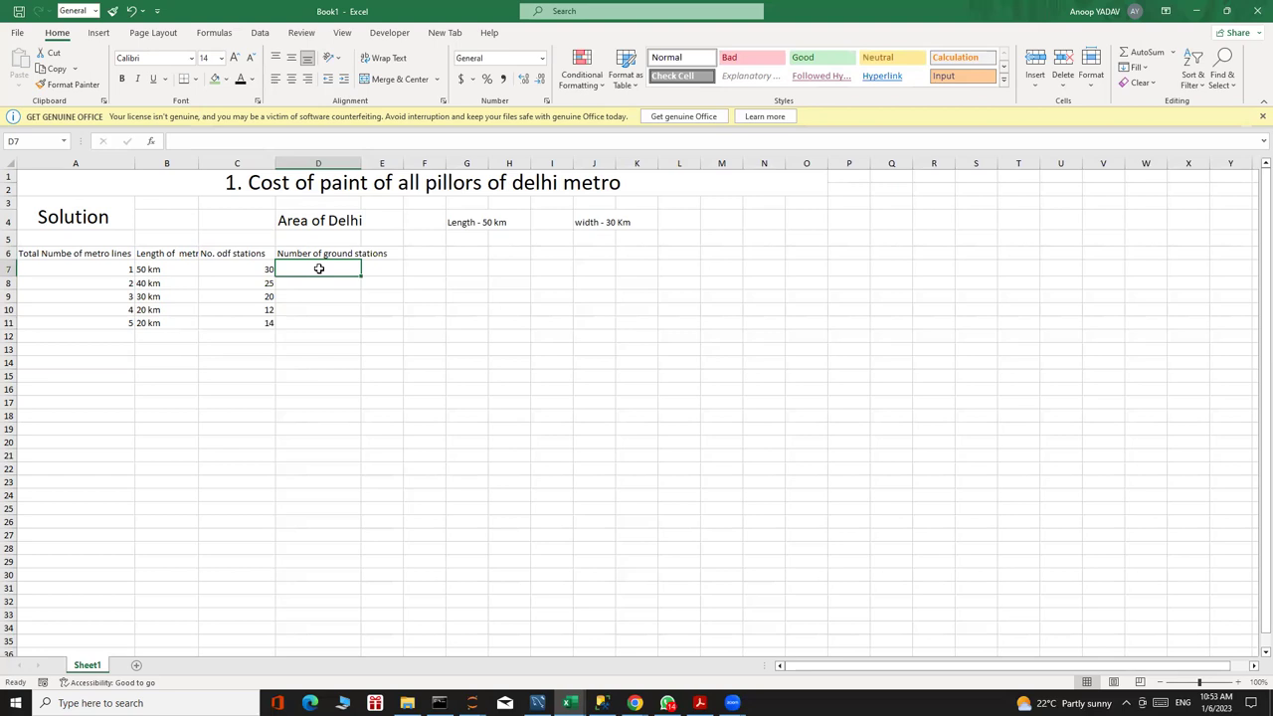
pyautogui.write('10')
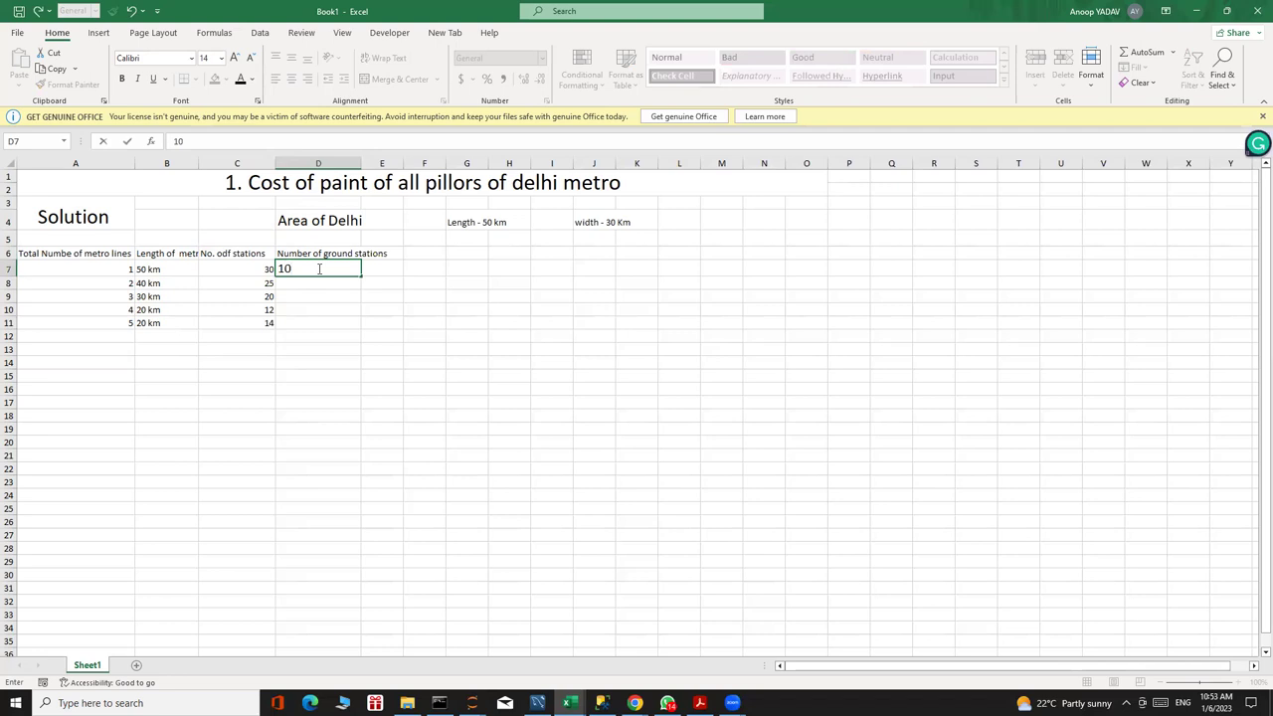
pyautogui.press('BackSpace')
pyautogui.press('BackSpace')
pyautogui.write('8')
pyautogui.press('Return')
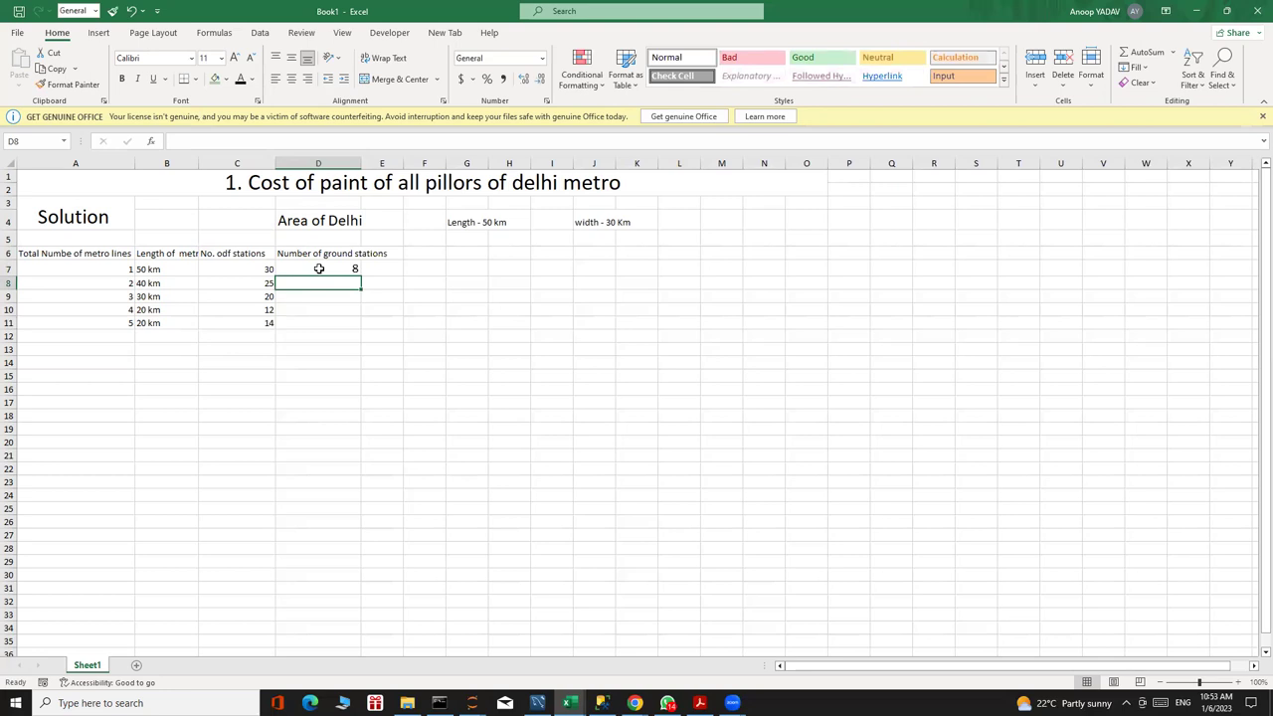
pyautogui.write('5')
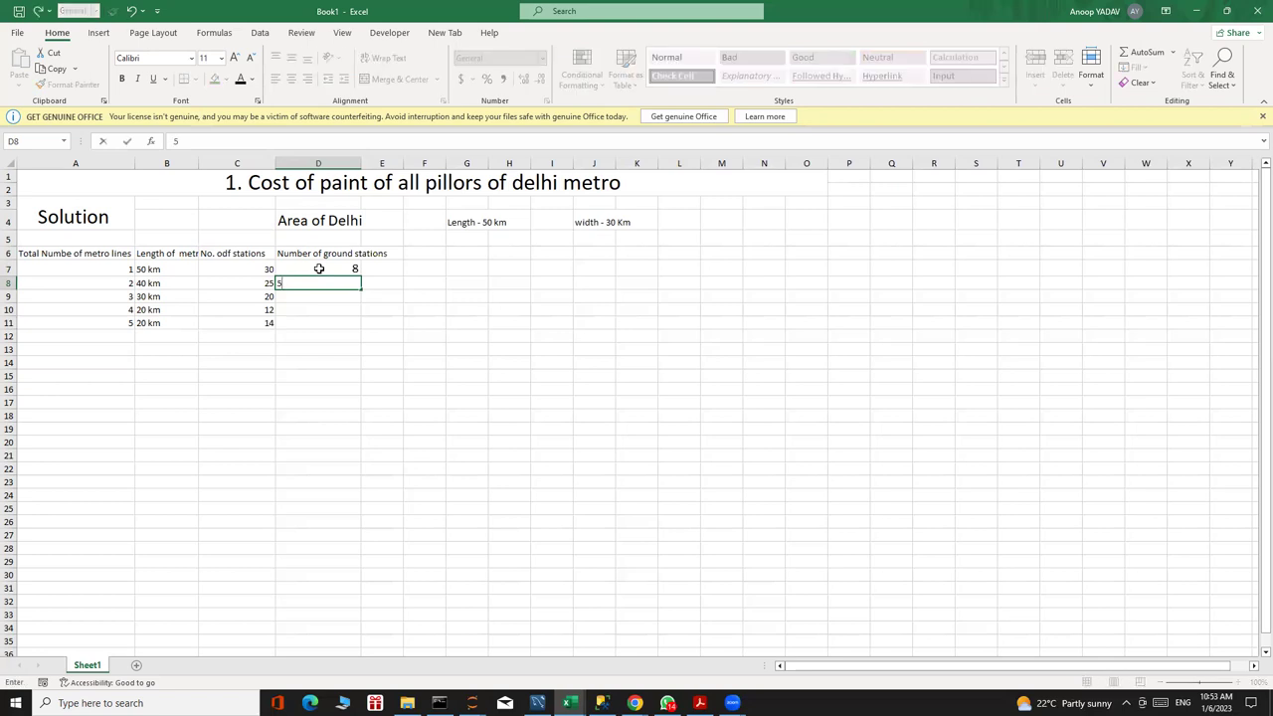
pyautogui.press('Return')
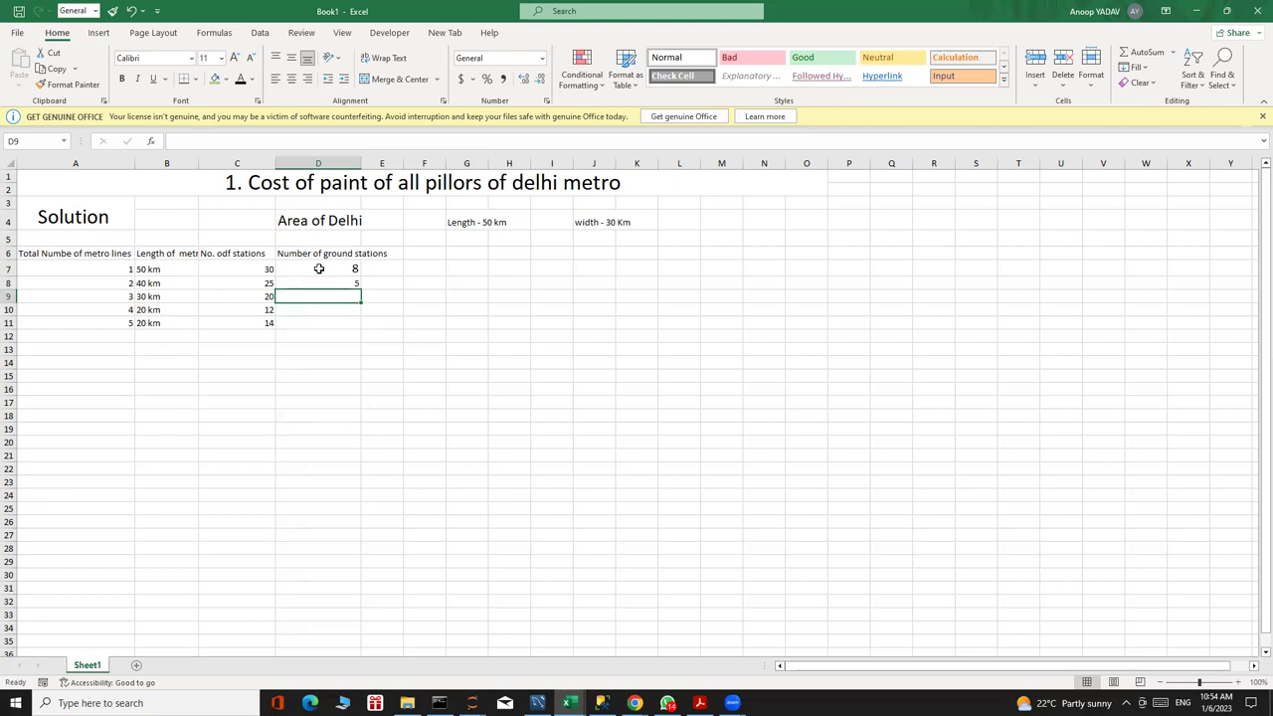
pyautogui.write('4')
pyautogui.press('Return')
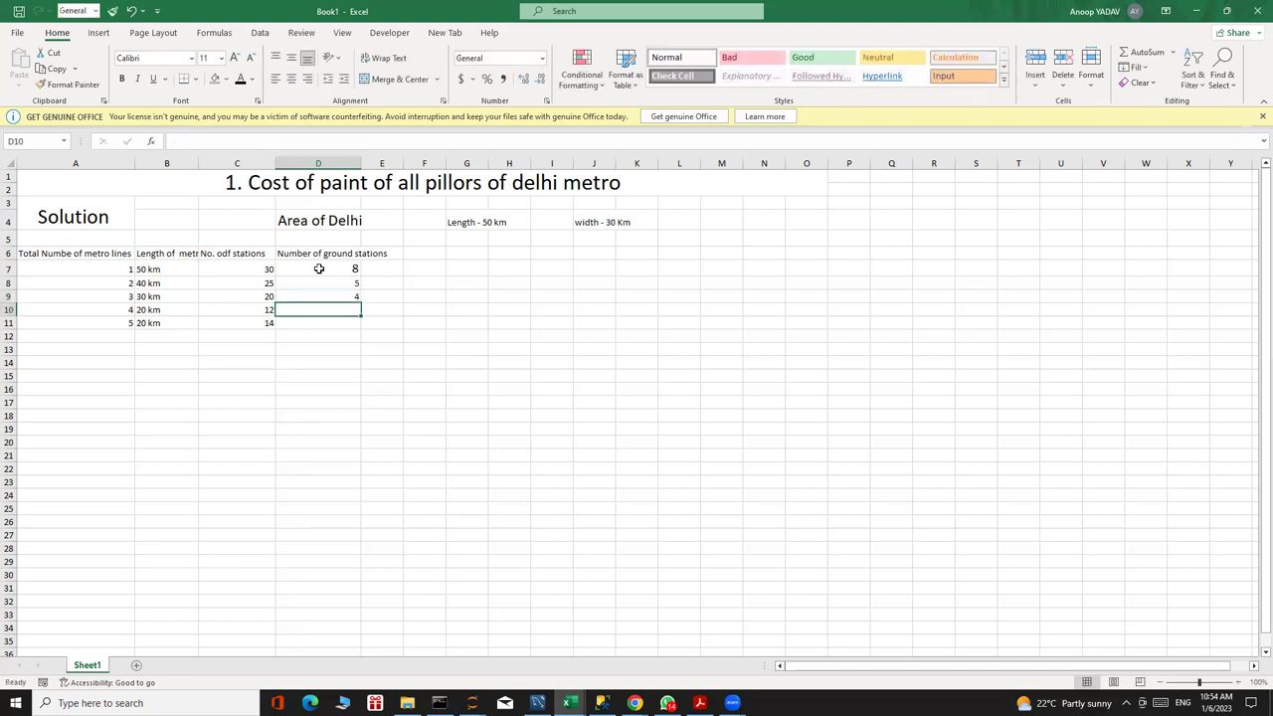
pyautogui.write('0')
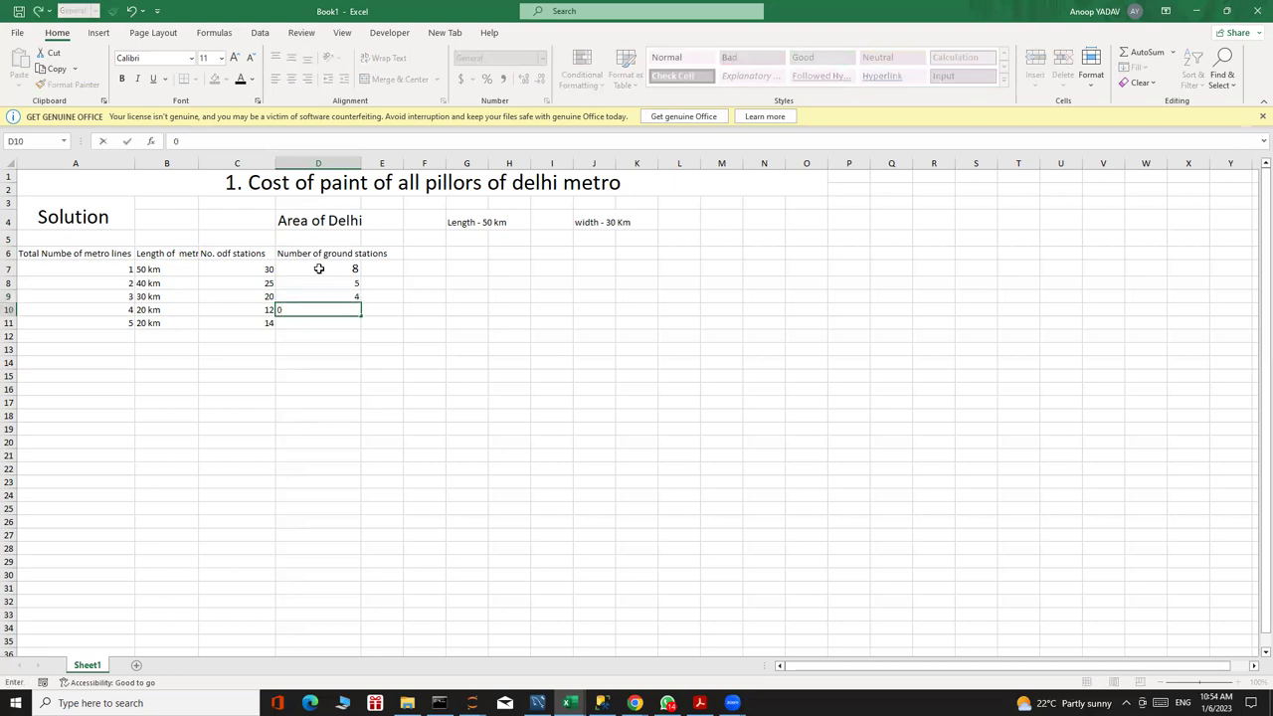
pyautogui.press('Return')
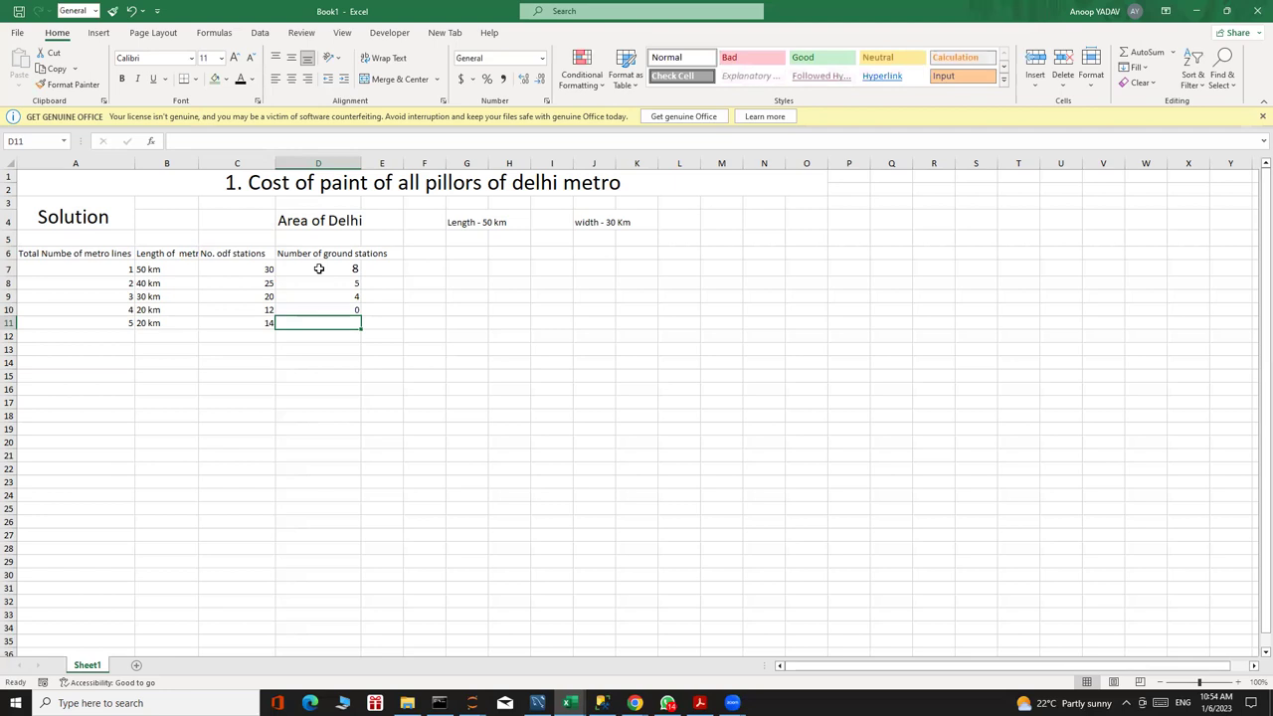
pyautogui.write('3')
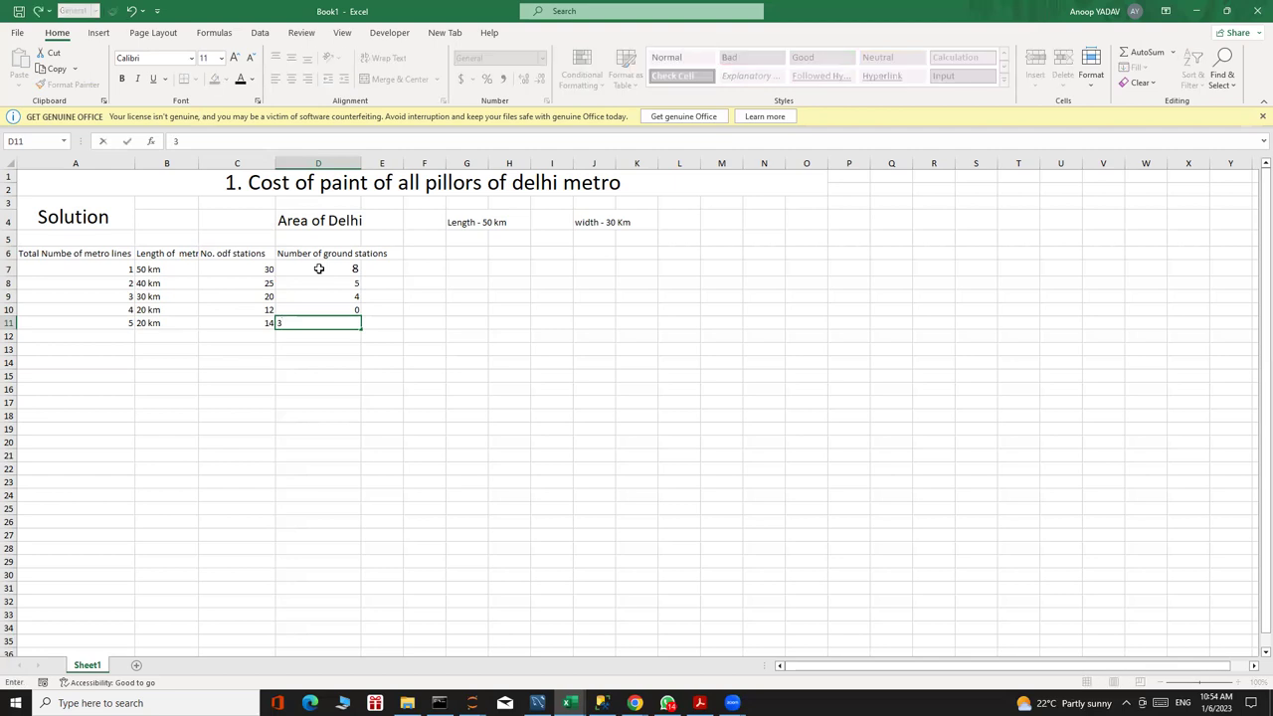
pyautogui.press('Return')
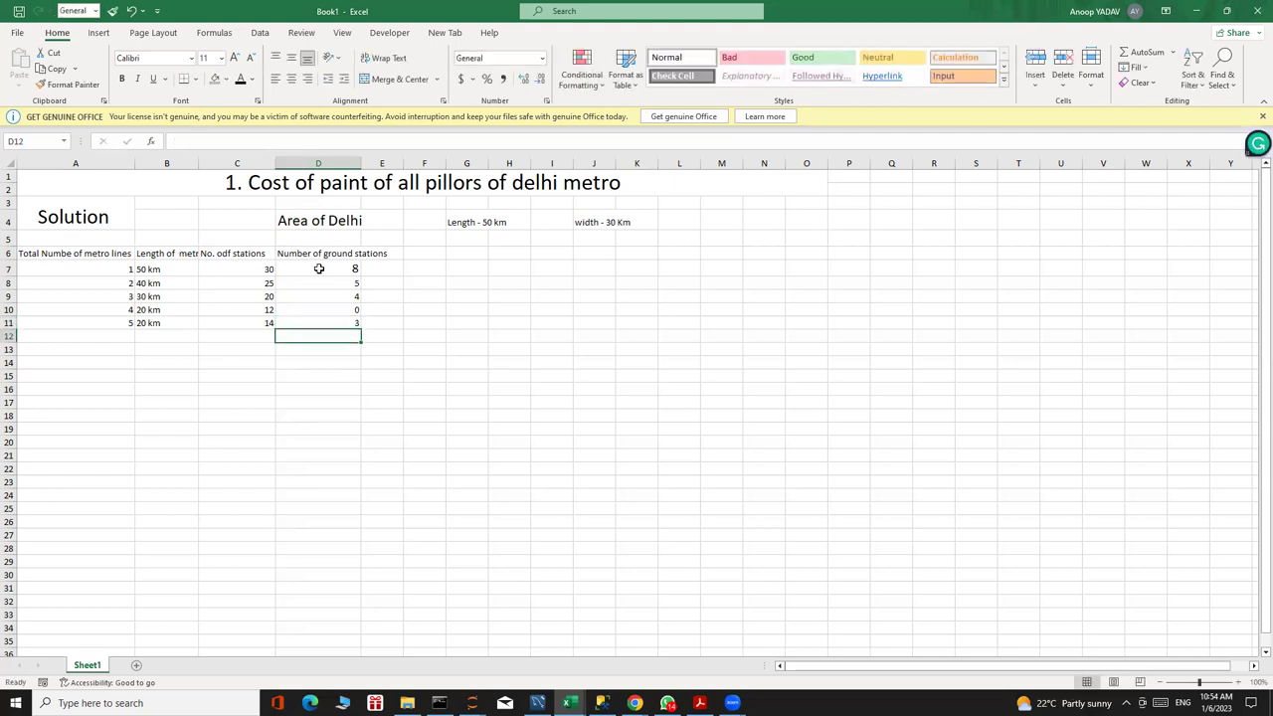
# Widen column E and add the column header "Above ground stations" in E6.
pyautogui.click(397, 268)
pyautogui.moveTo(406, 163); pyautogui.dragTo(438, 160)
pyautogui.click(407, 252)
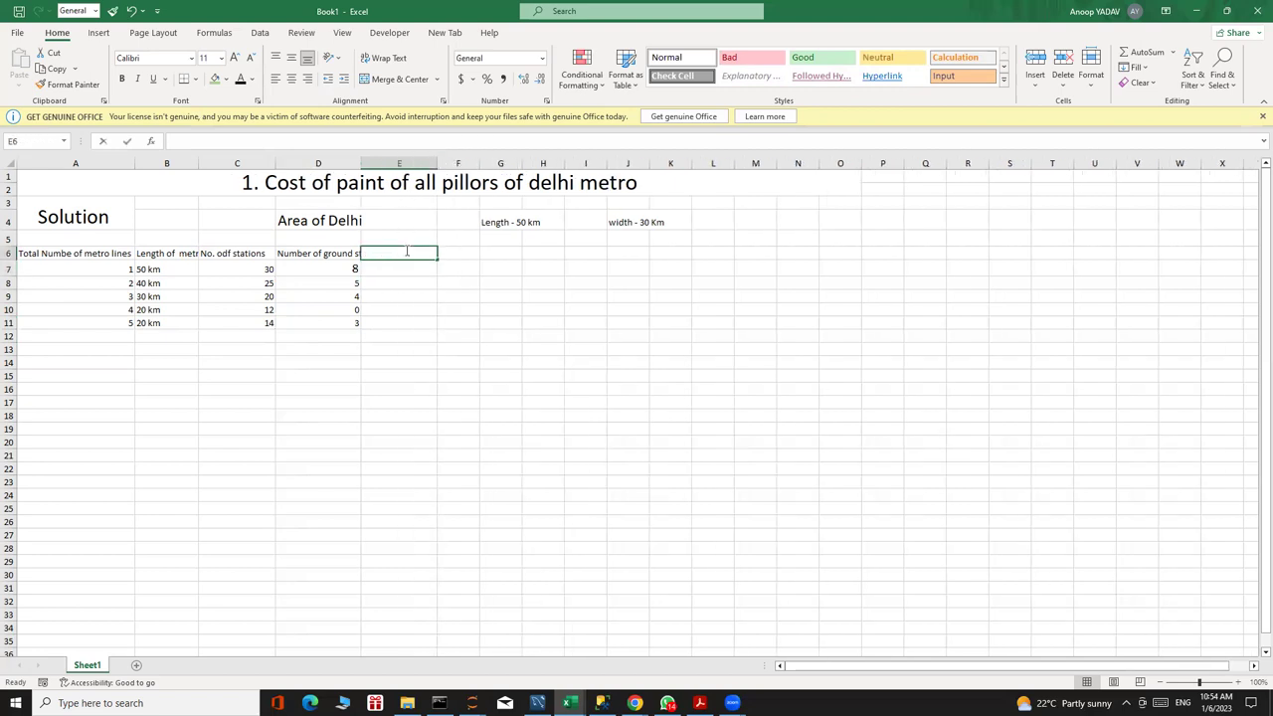
pyautogui.write('Above ground sta')
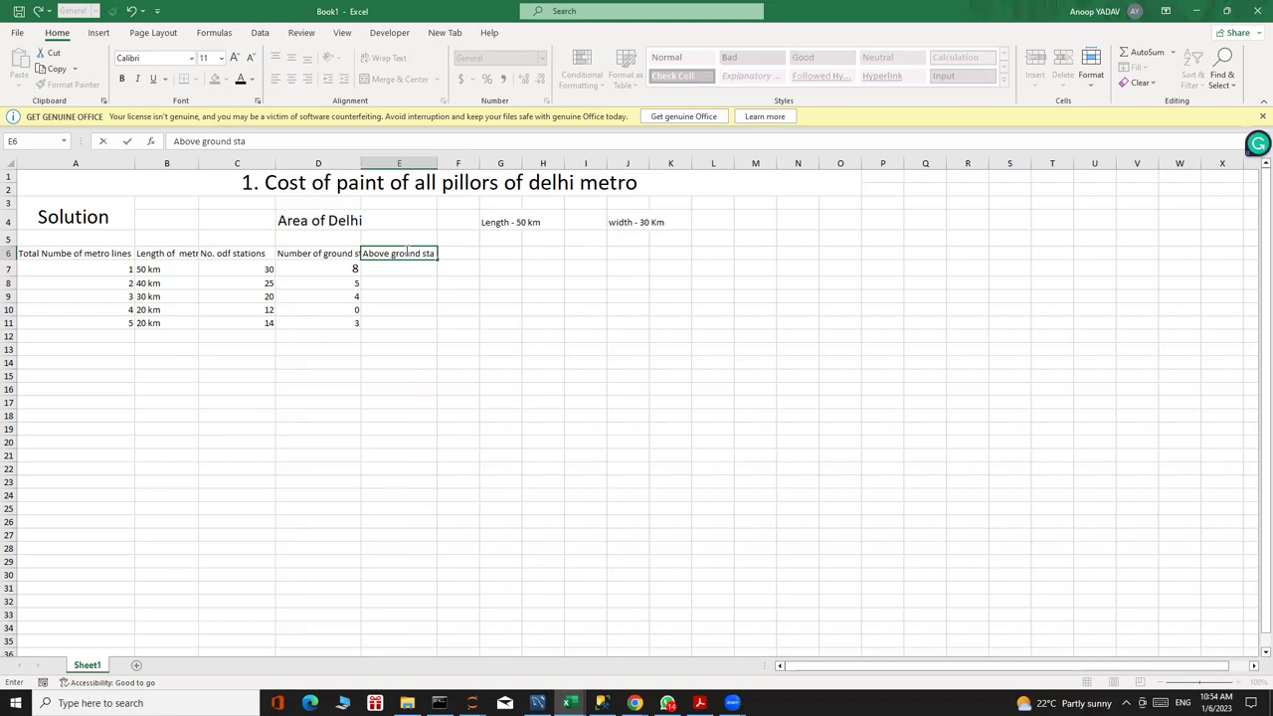
pyautogui.write('tions')
# Enter the above-ground station counts for the five metro lines in E7 to E11: 22, 20, 16, 12 and 11.
pyautogui.click(388, 270)
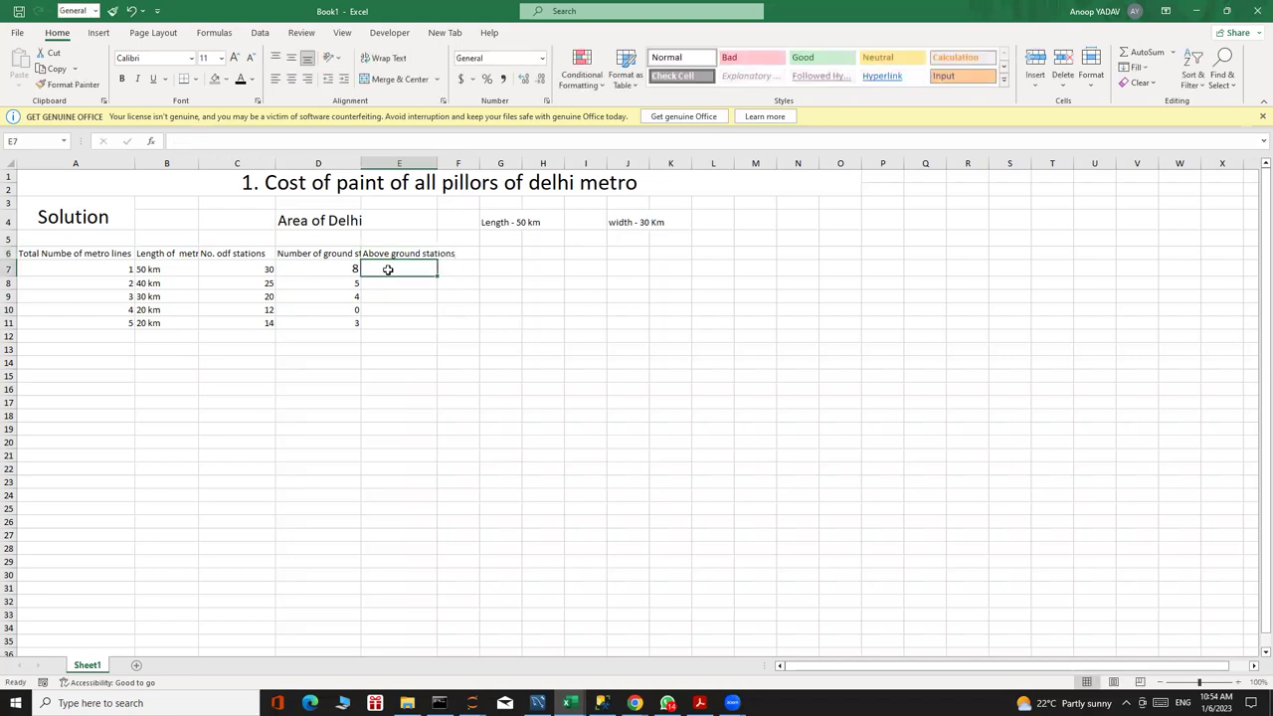
pyautogui.write('22')
pyautogui.press('Return')
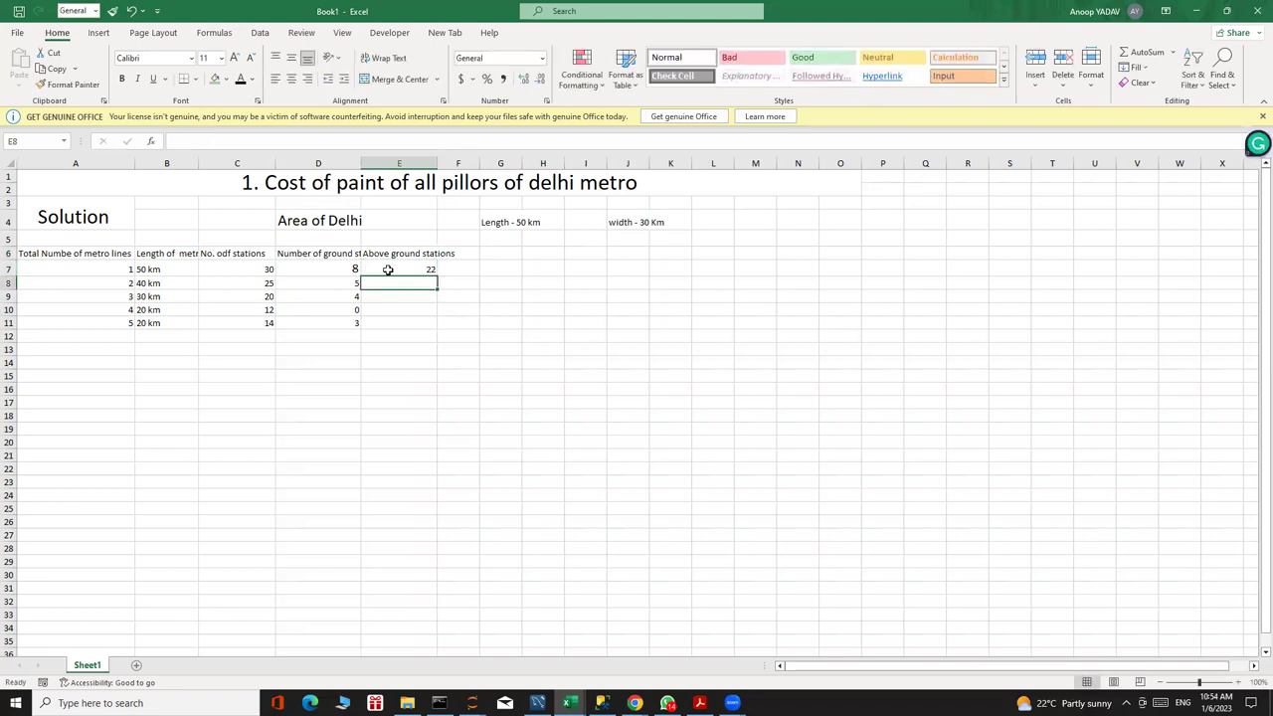
pyautogui.write('20')
pyautogui.press('Return')
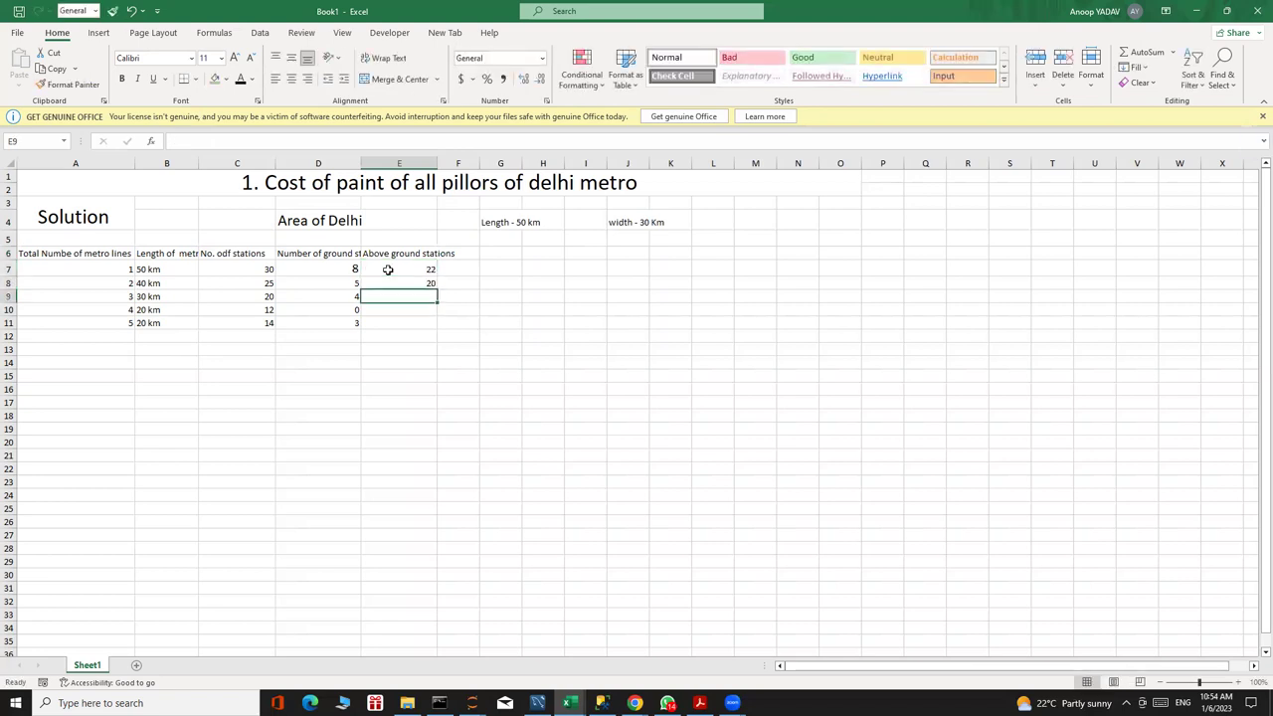
pyautogui.write('1')
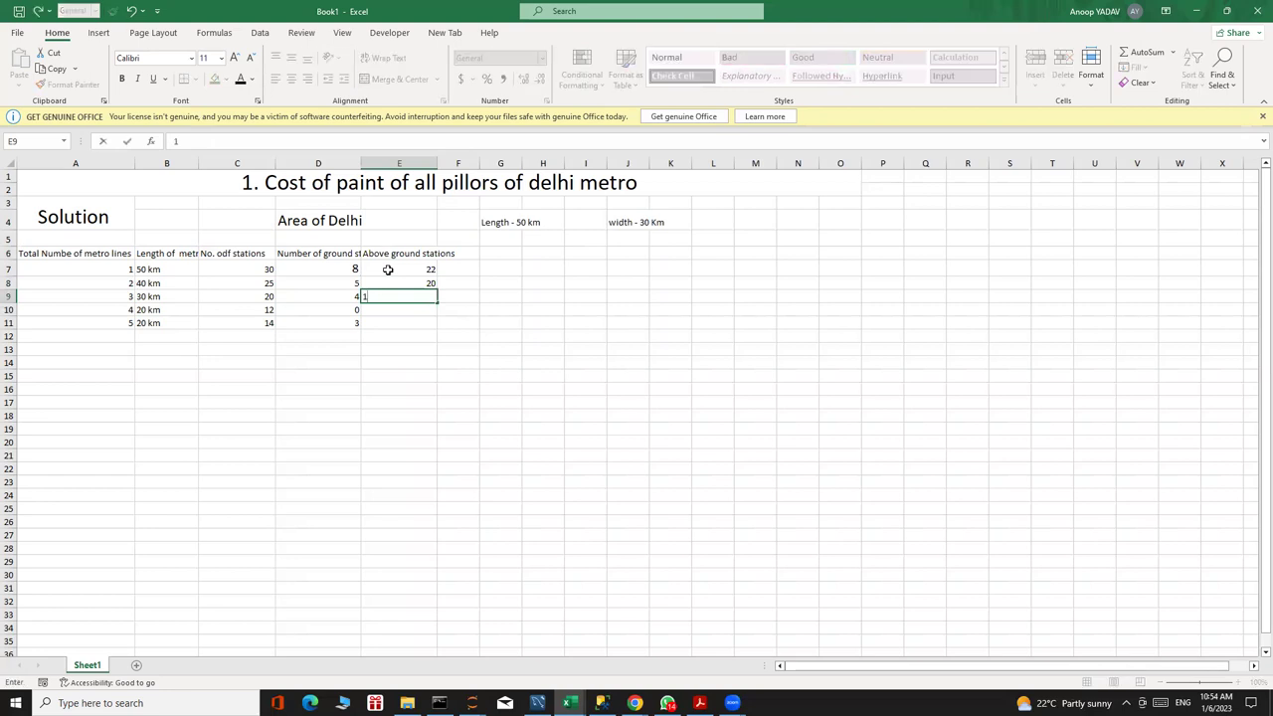
pyautogui.write('6')
pyautogui.press('Return')
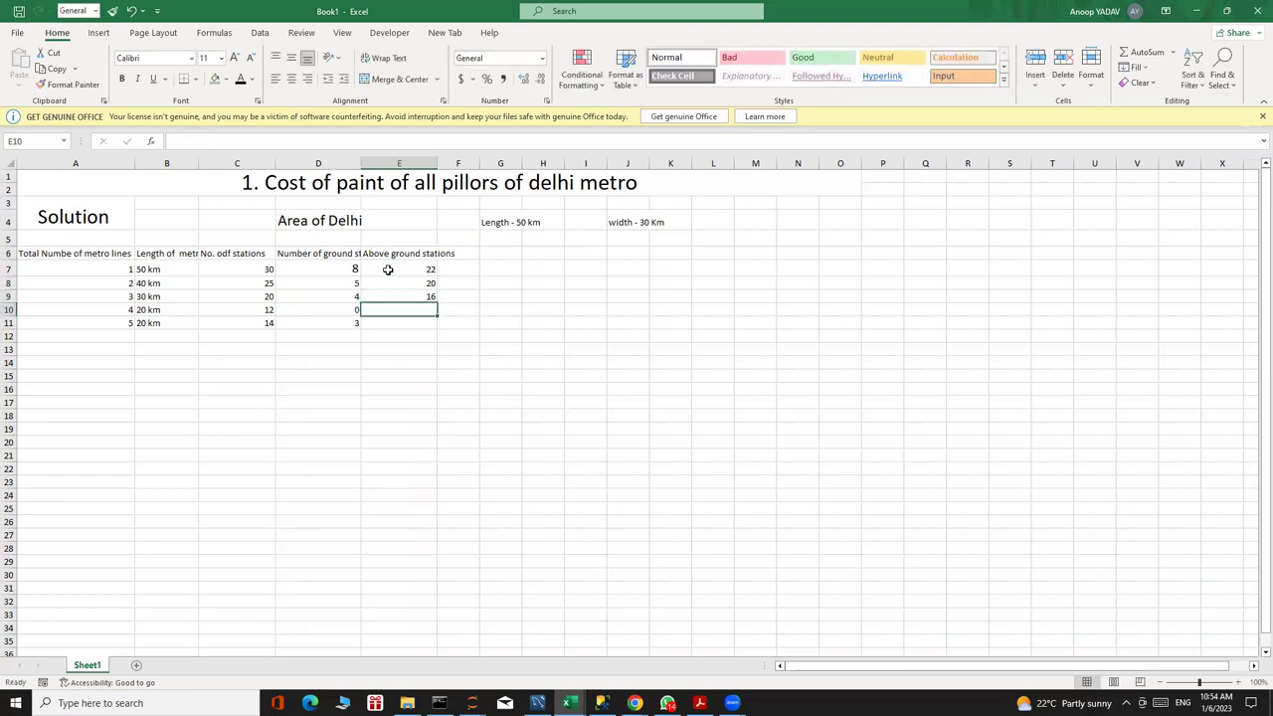
pyautogui.write('12')
pyautogui.press('Return')
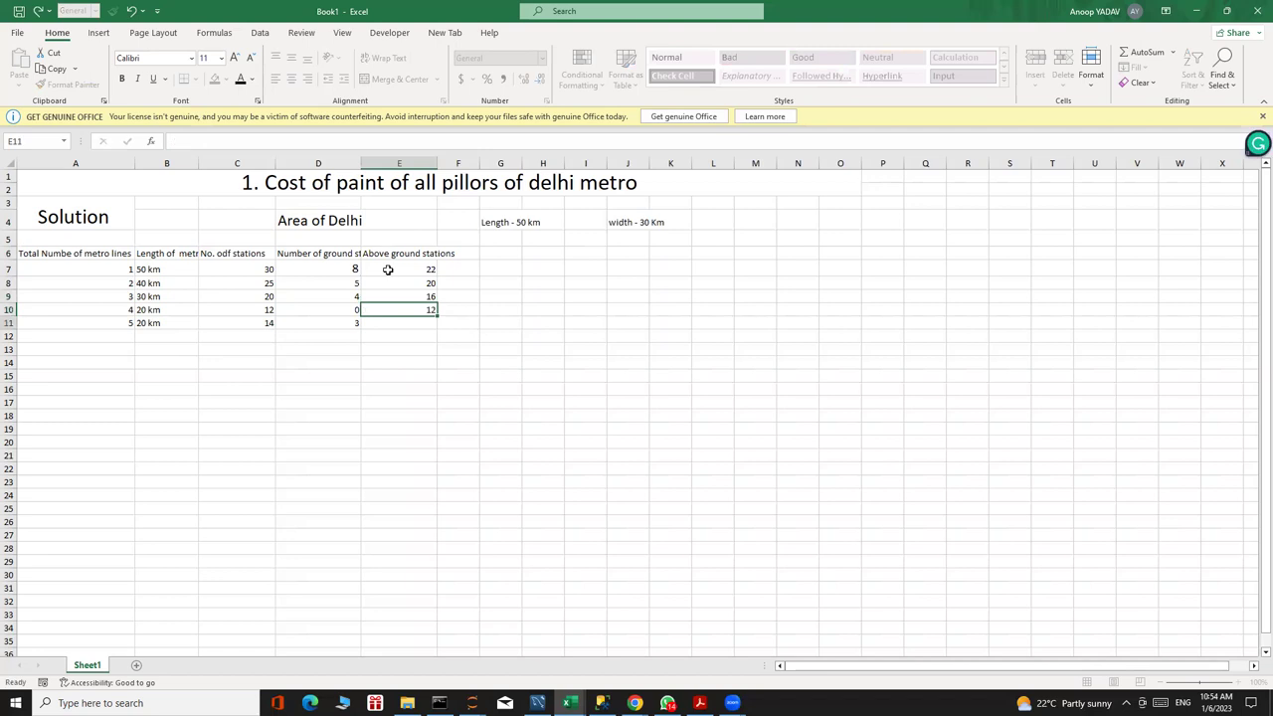
pyautogui.write('11')
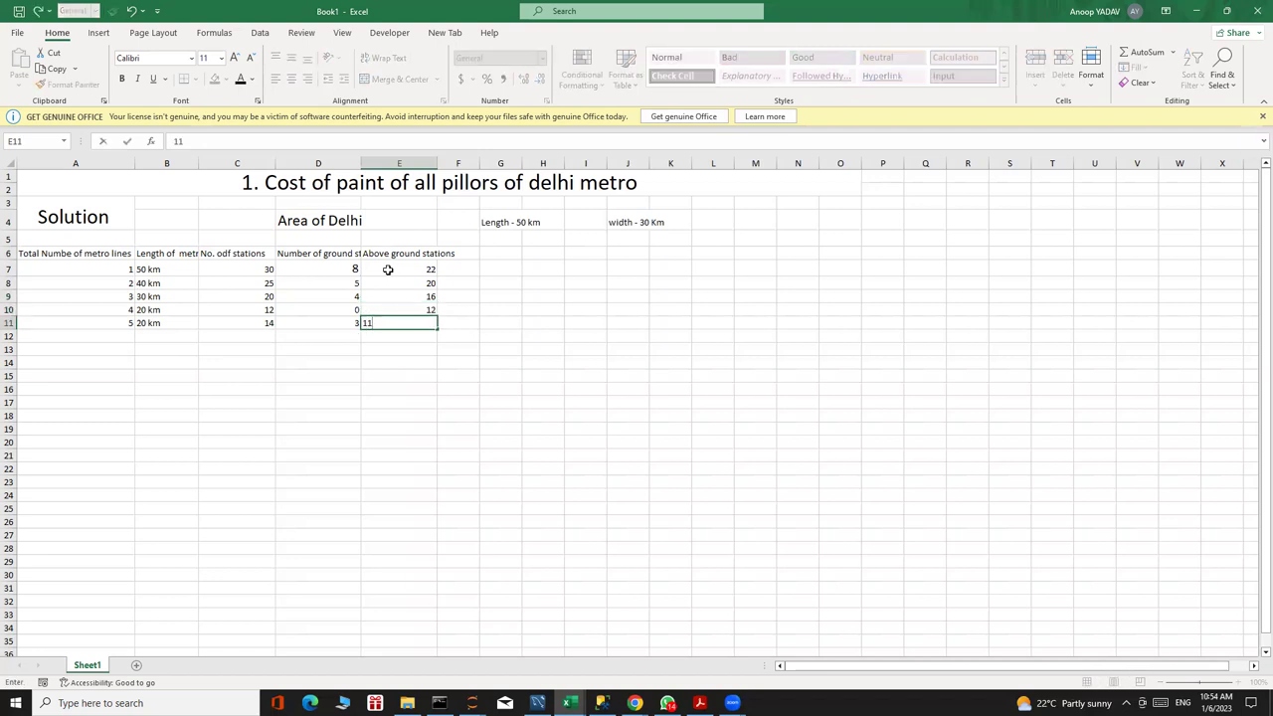
# Add the column header "Distance between 2 stations" in F6 and widen column F to about 22.77.
pyautogui.click(465, 252)
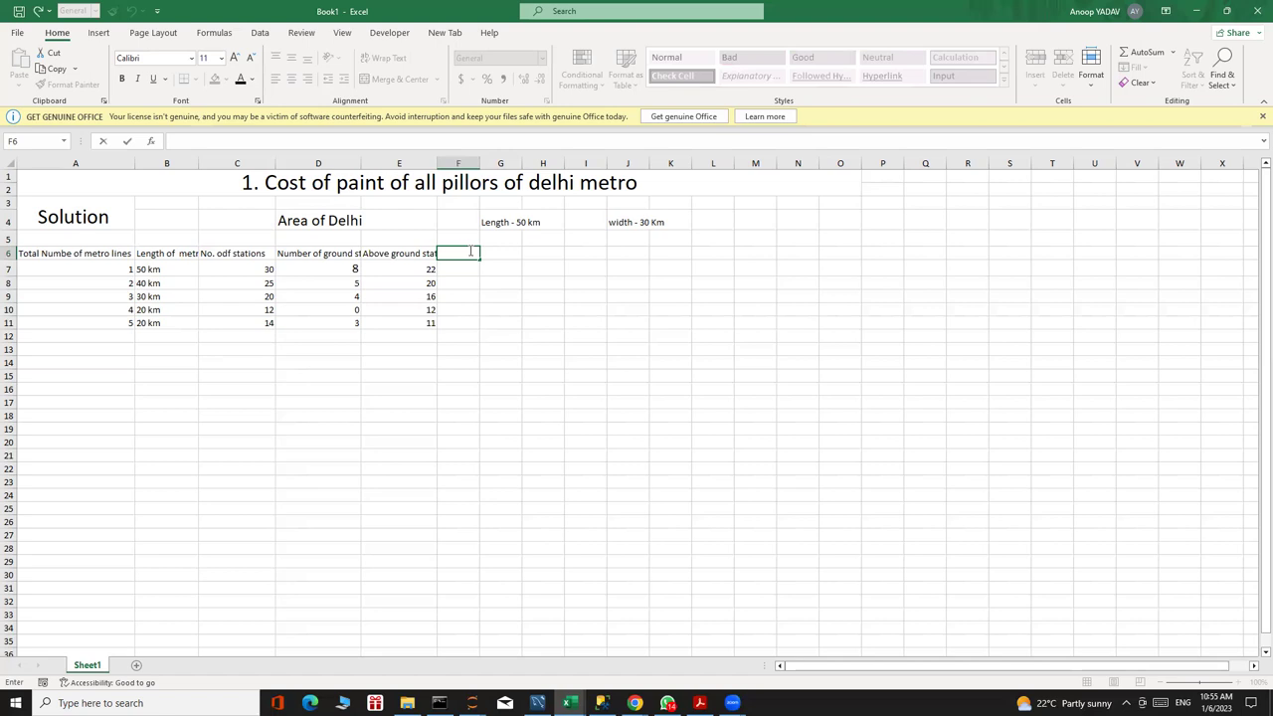
pyautogui.write('Di')
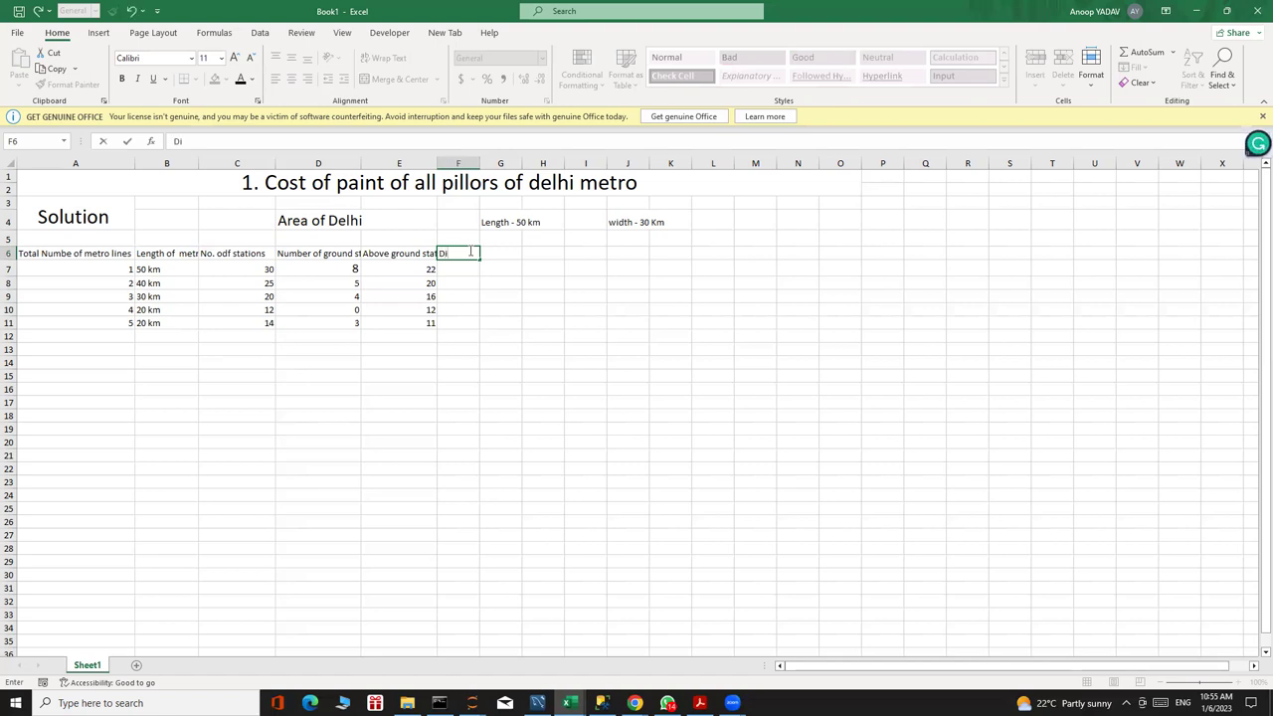
pyautogui.write('stance between 2 sta')
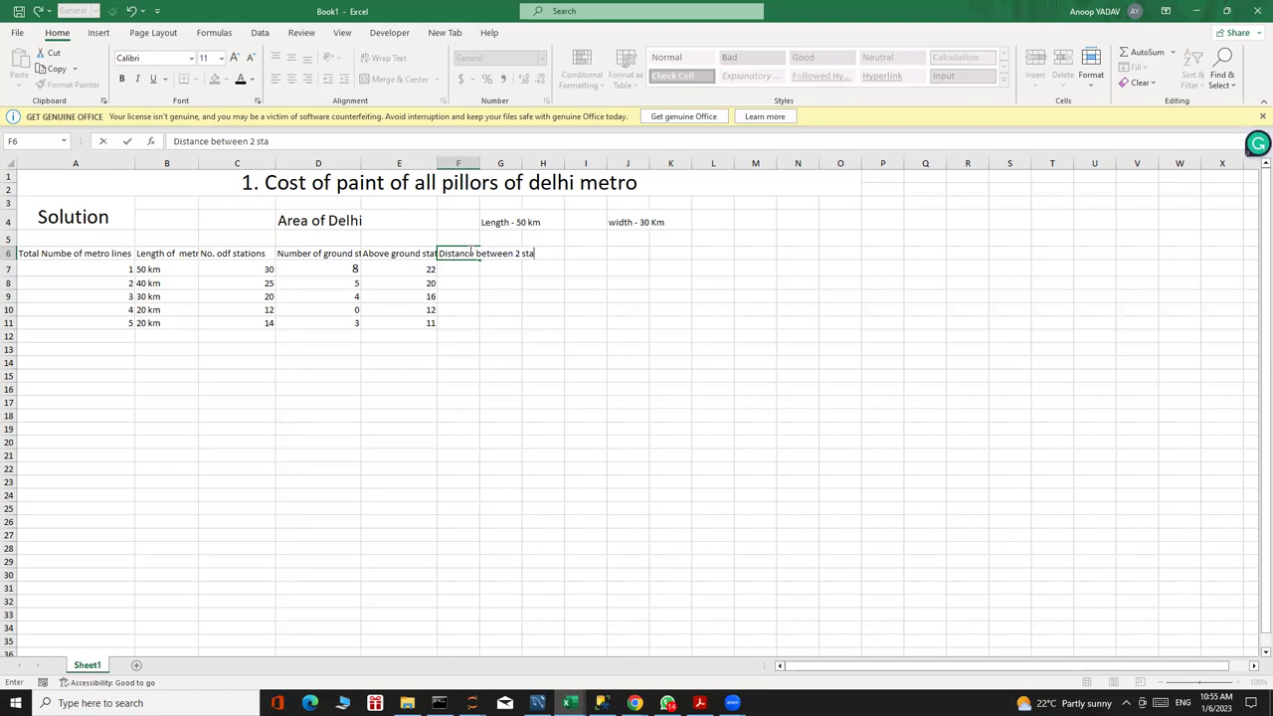
pyautogui.write('tions')
pyautogui.click(501, 318)
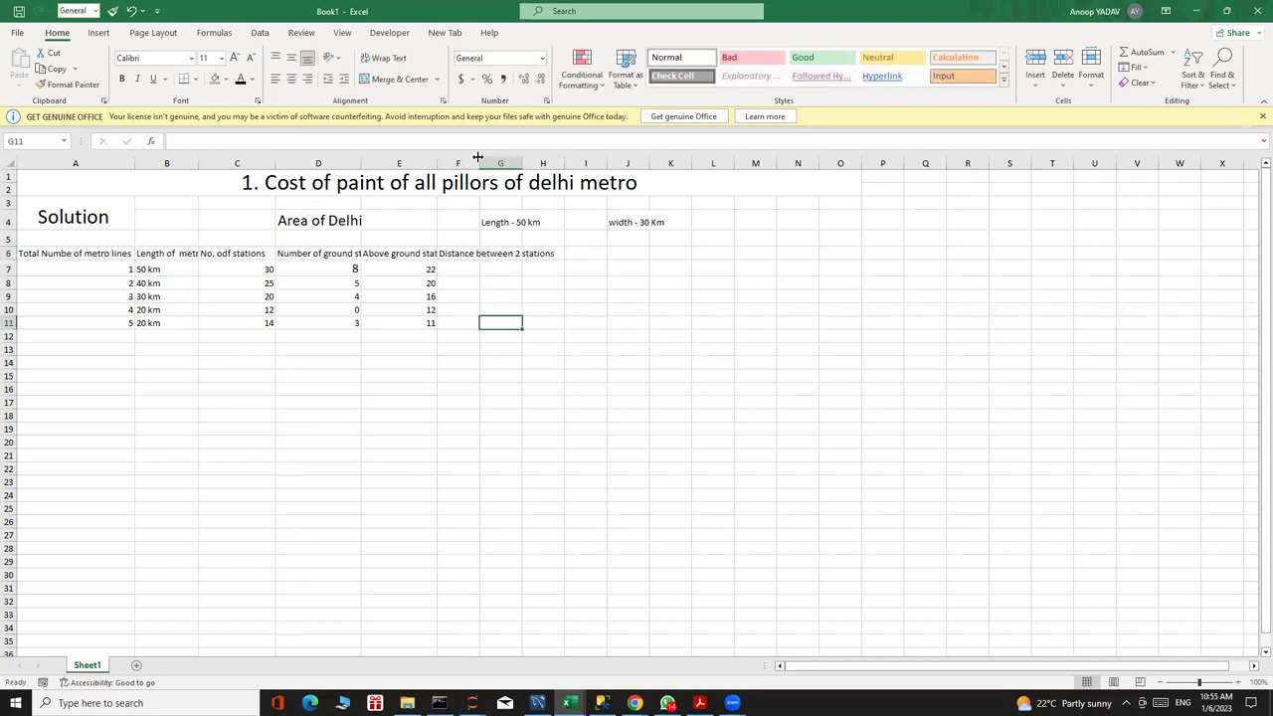
pyautogui.moveTo(481, 157); pyautogui.dragTo(545, 156)
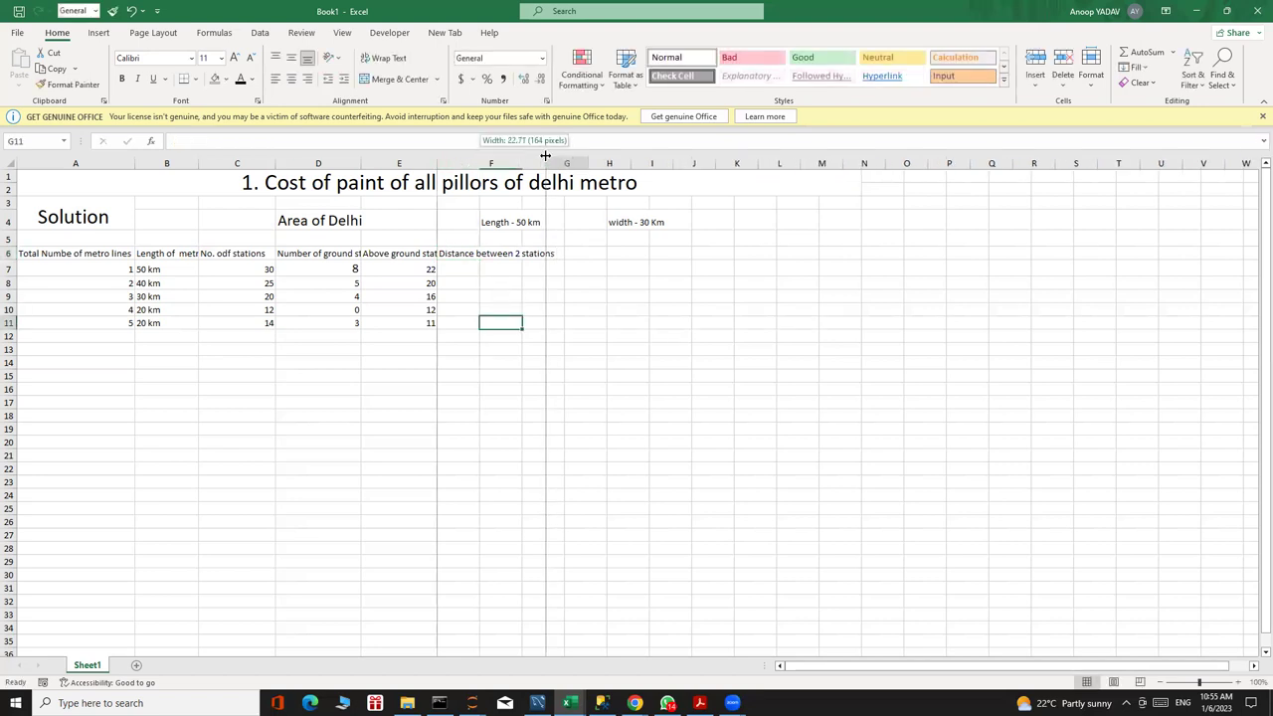
# Enter a station distance of 1.5 km in F7 and fill it down to F11 for all five lines.
pyautogui.click(475, 267)
pyautogui.write('1.5')
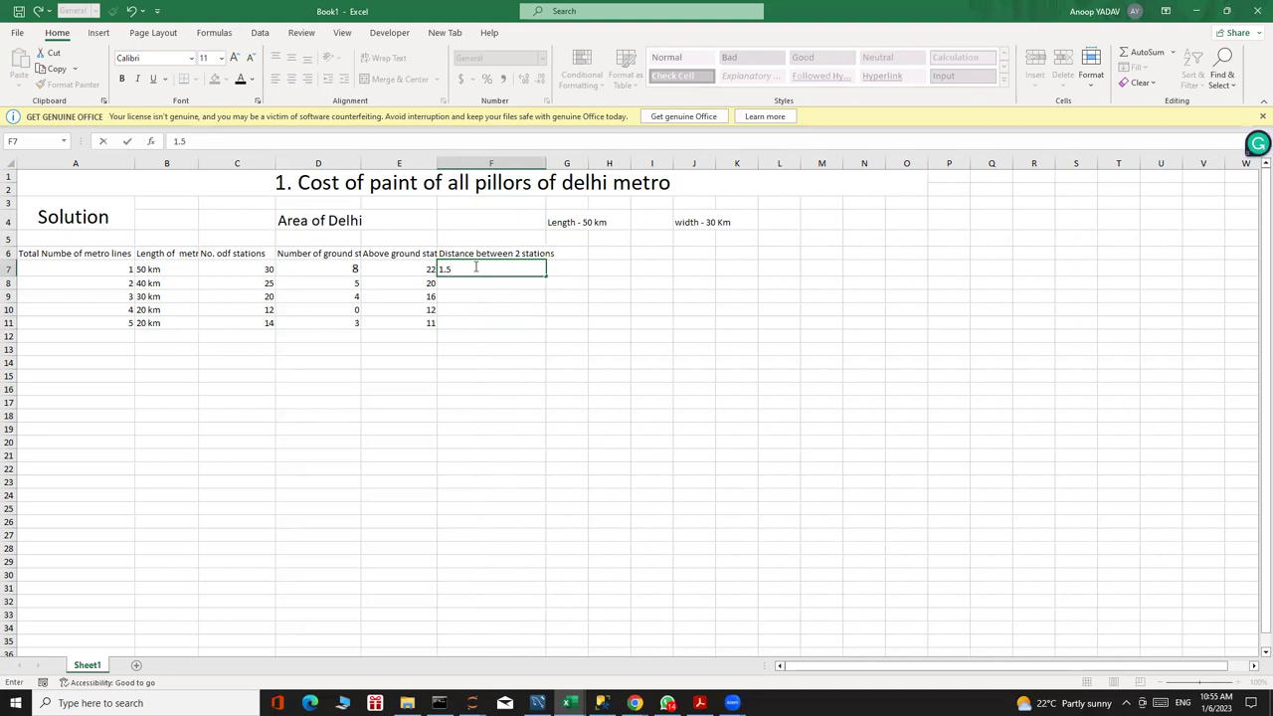
pyautogui.write('km')
pyautogui.hotkey('ctrl', 'Return')
pyautogui.moveTo(546, 278); pyautogui.dragTo(547, 324)
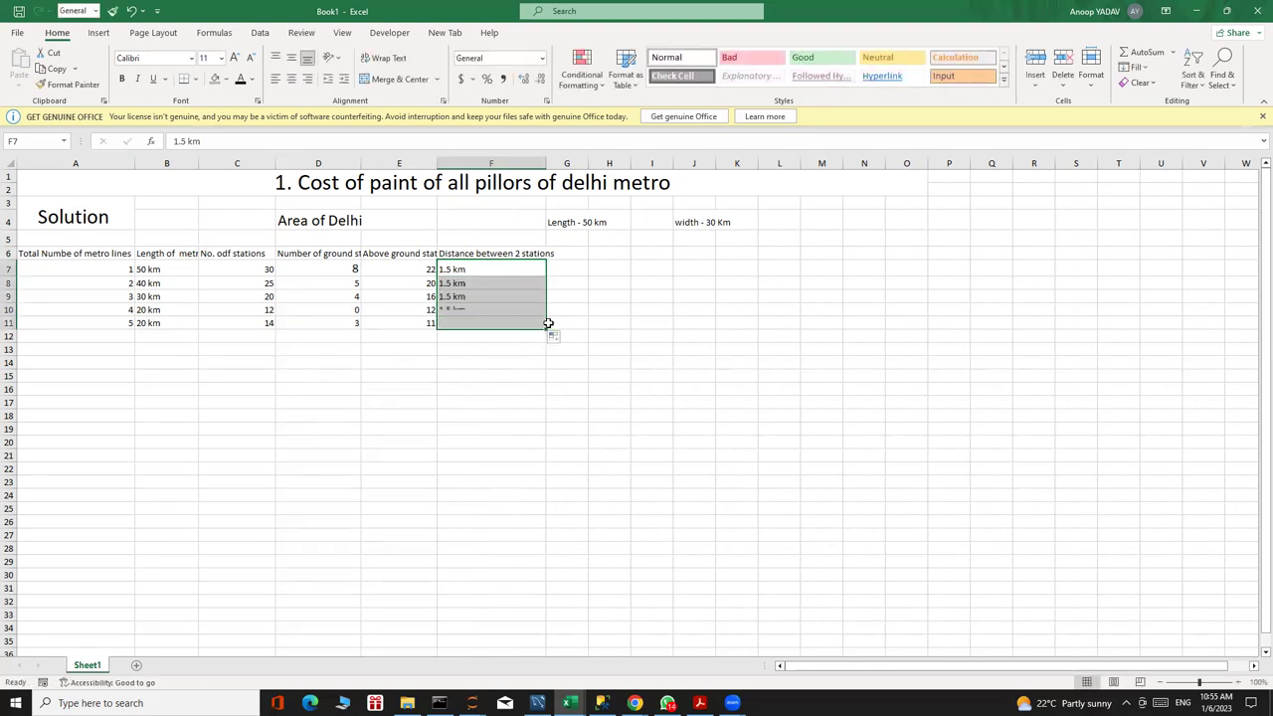
# Add the column header "Number of pillors for above station" in G6.
pyautogui.click(578, 256)
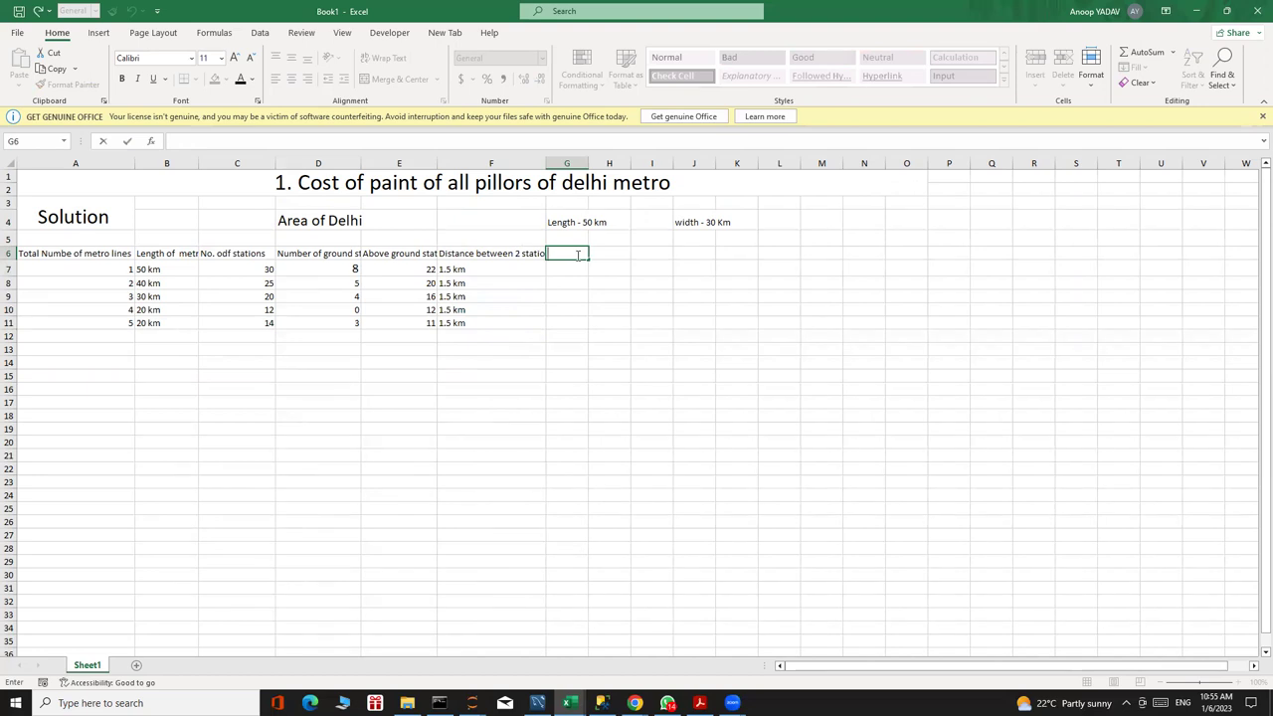
pyautogui.write('Nu')
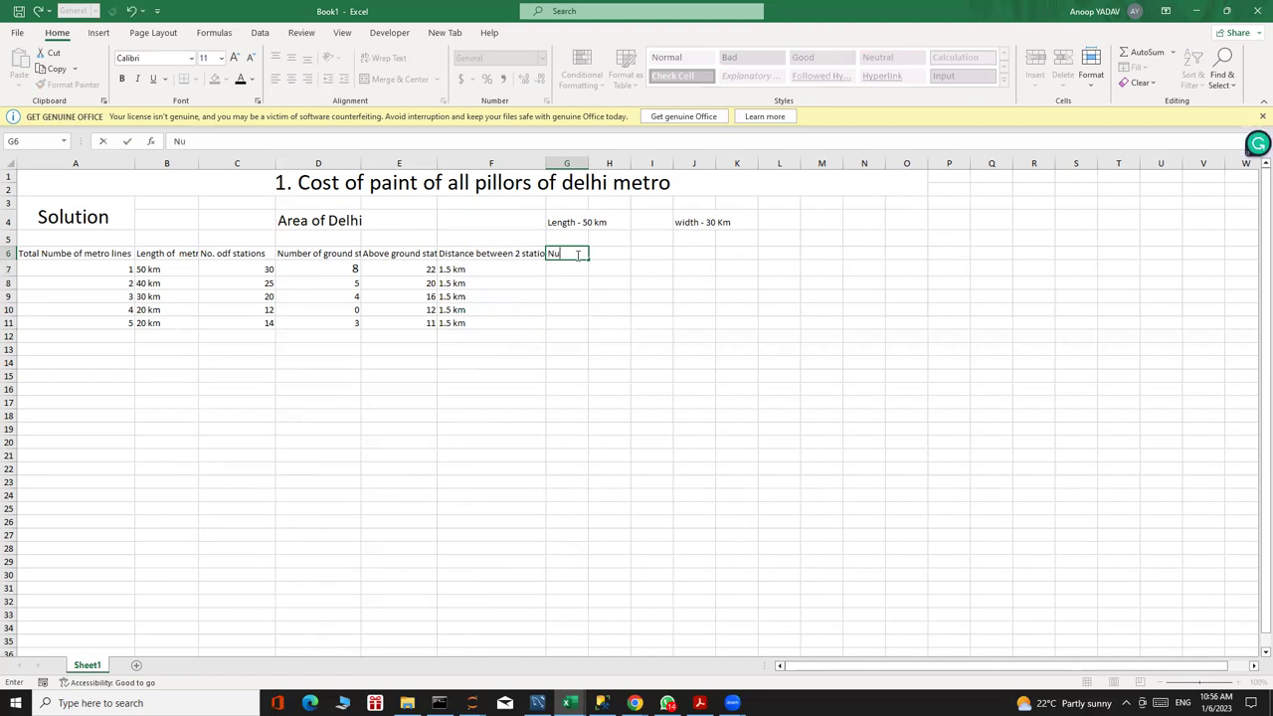
pyautogui.write('mber of pillors for a')
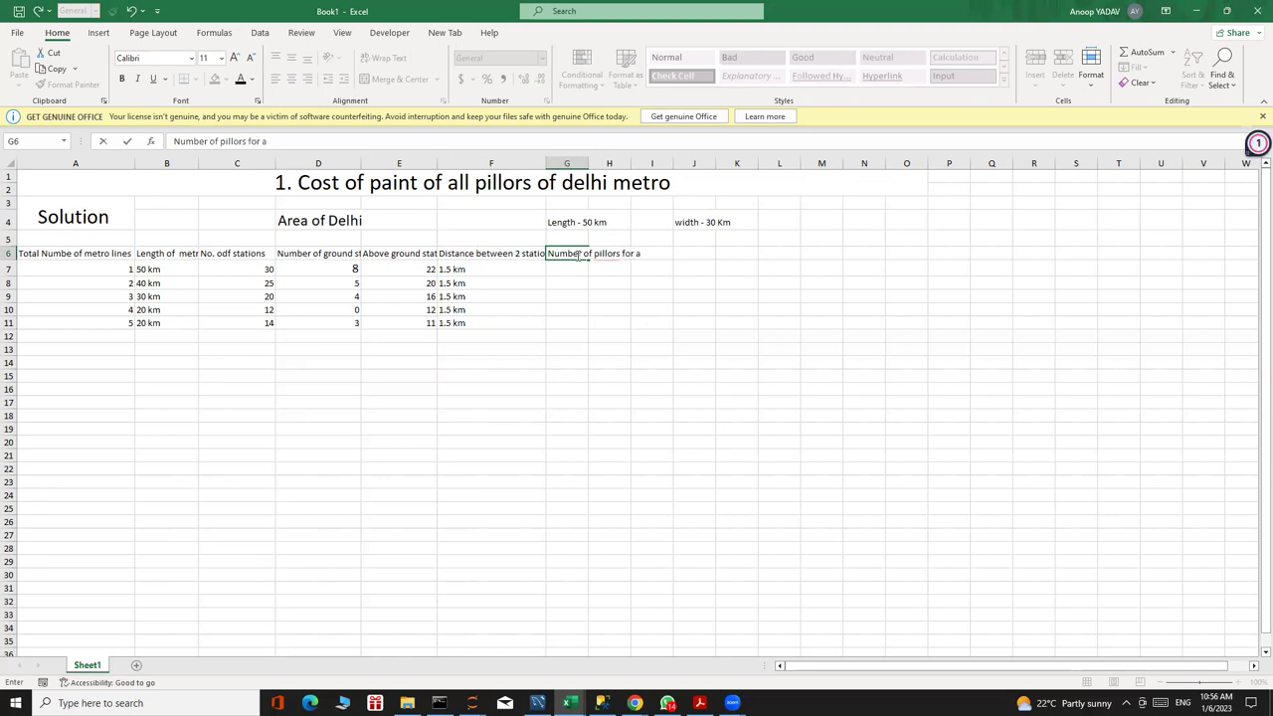
pyautogui.write('bove station')
pyautogui.press('Return')
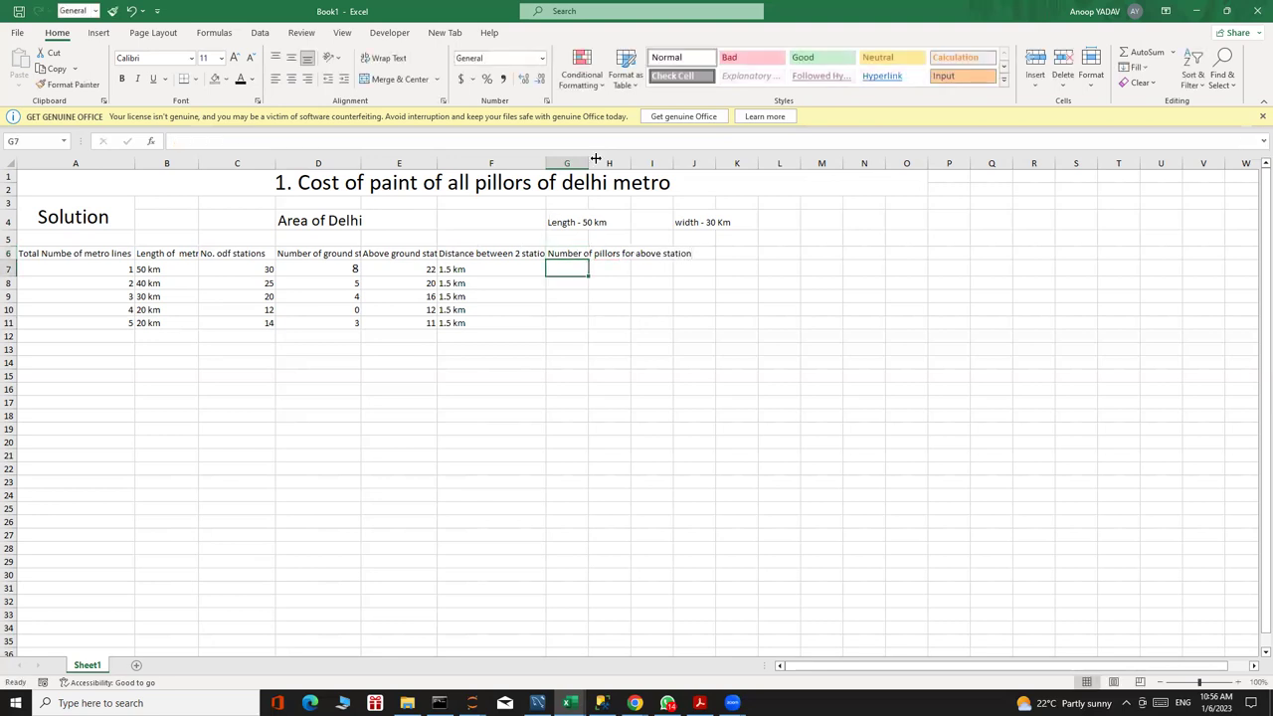
# Widen column G to give the "Number of pillors for above station" header more room.
pyautogui.moveTo(593, 162); pyautogui.dragTo(662, 167)
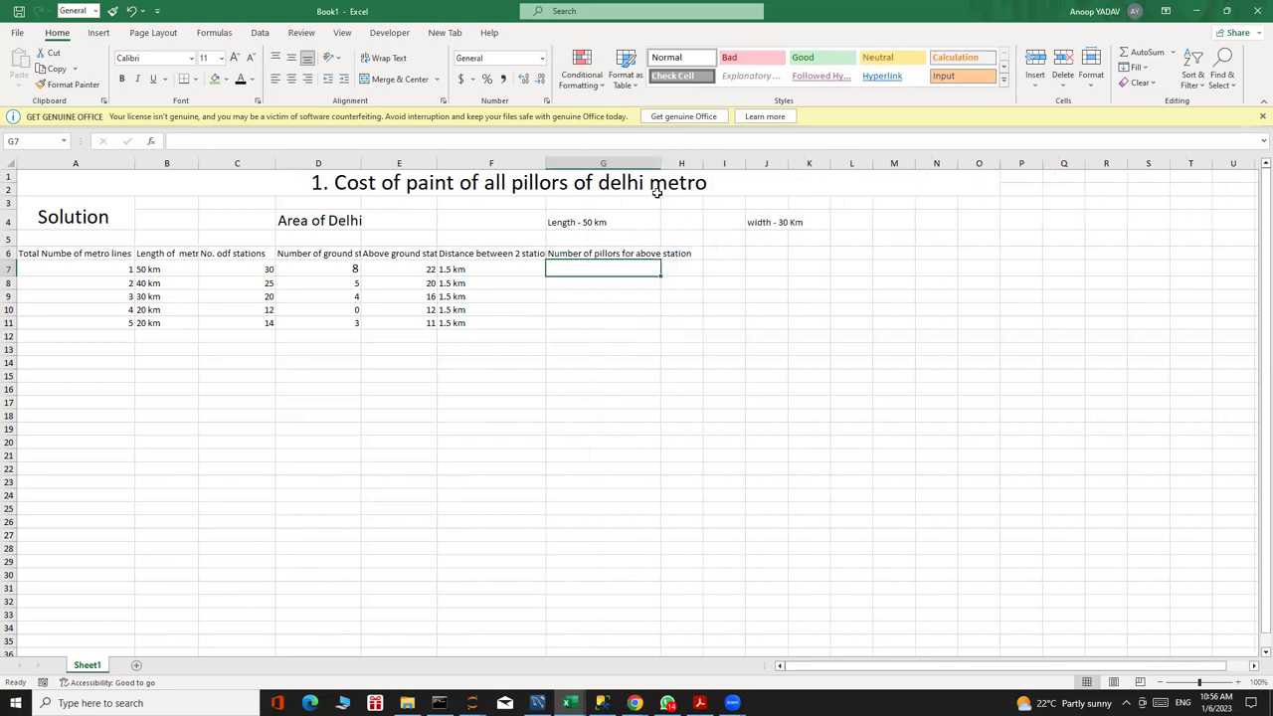
pyautogui.doubleClick(592, 270)
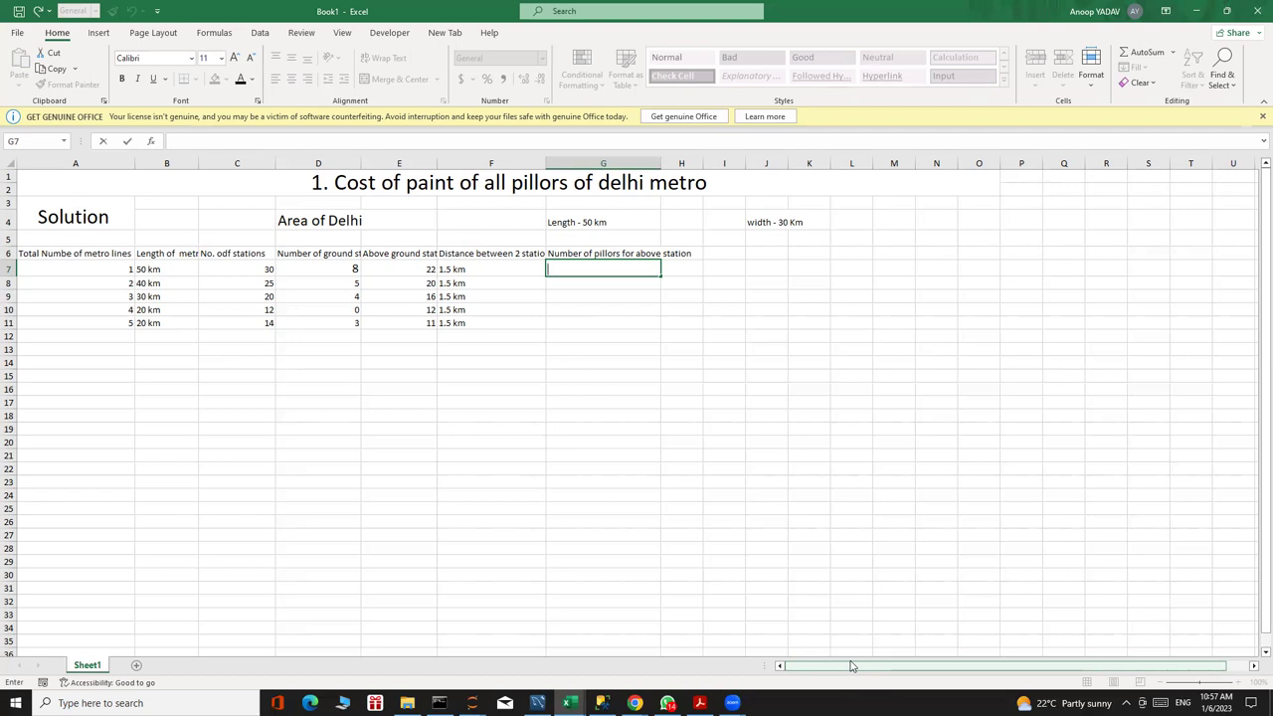
pyautogui.doubleClick(618, 253)
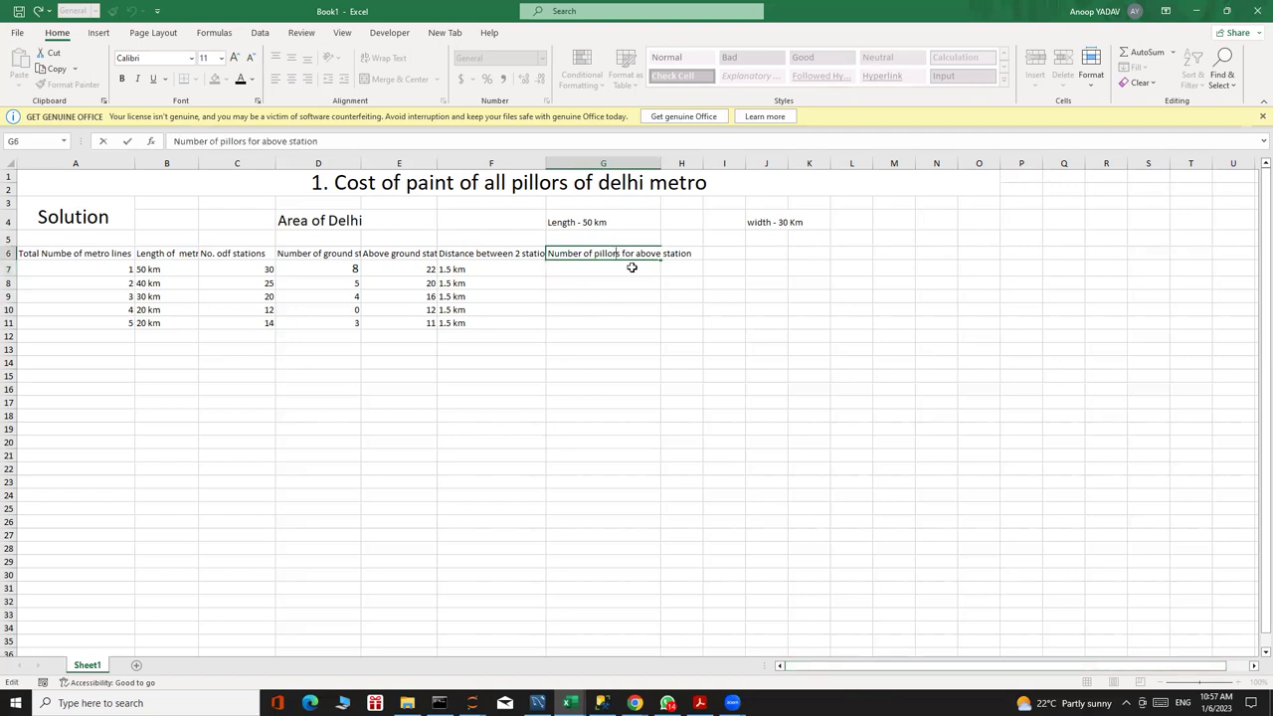
pyautogui.click(614, 270)
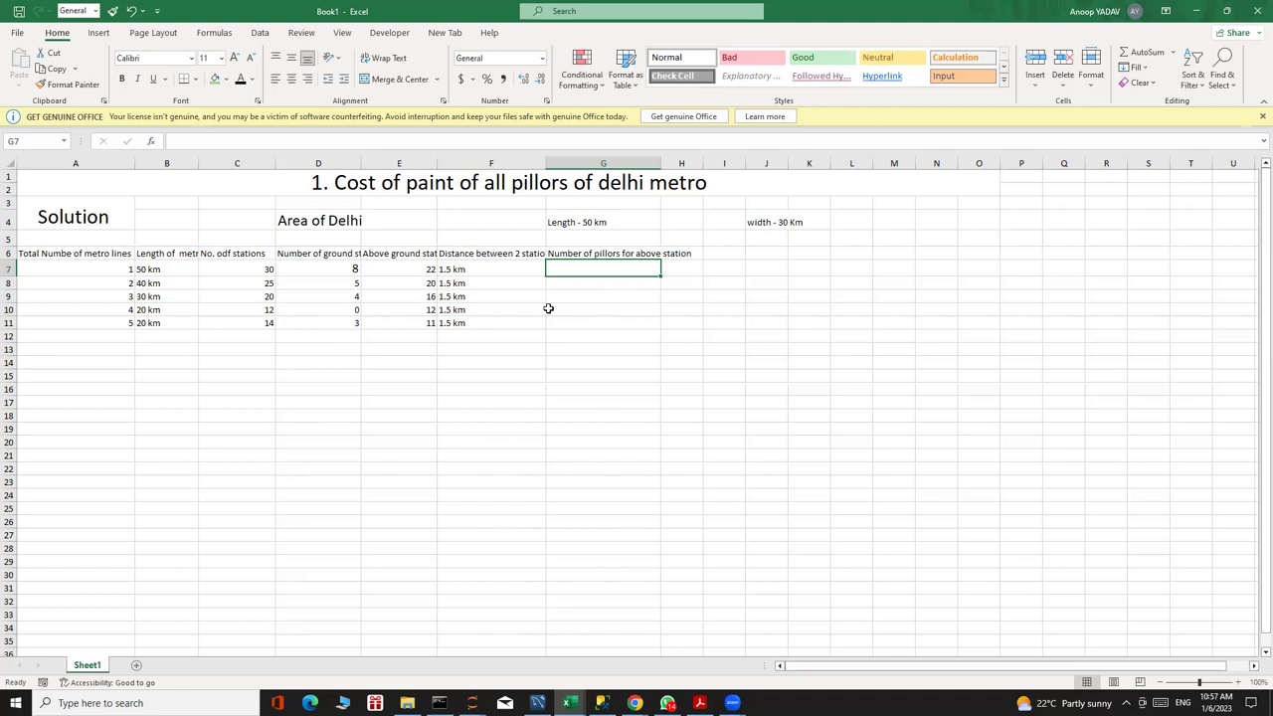
# Enter the above-station pillar counts for the five metro lines in G7 to G11: 176, 160, 128, 96 and 88.
pyautogui.doubleClick(590, 270)
pyautogui.write('176')
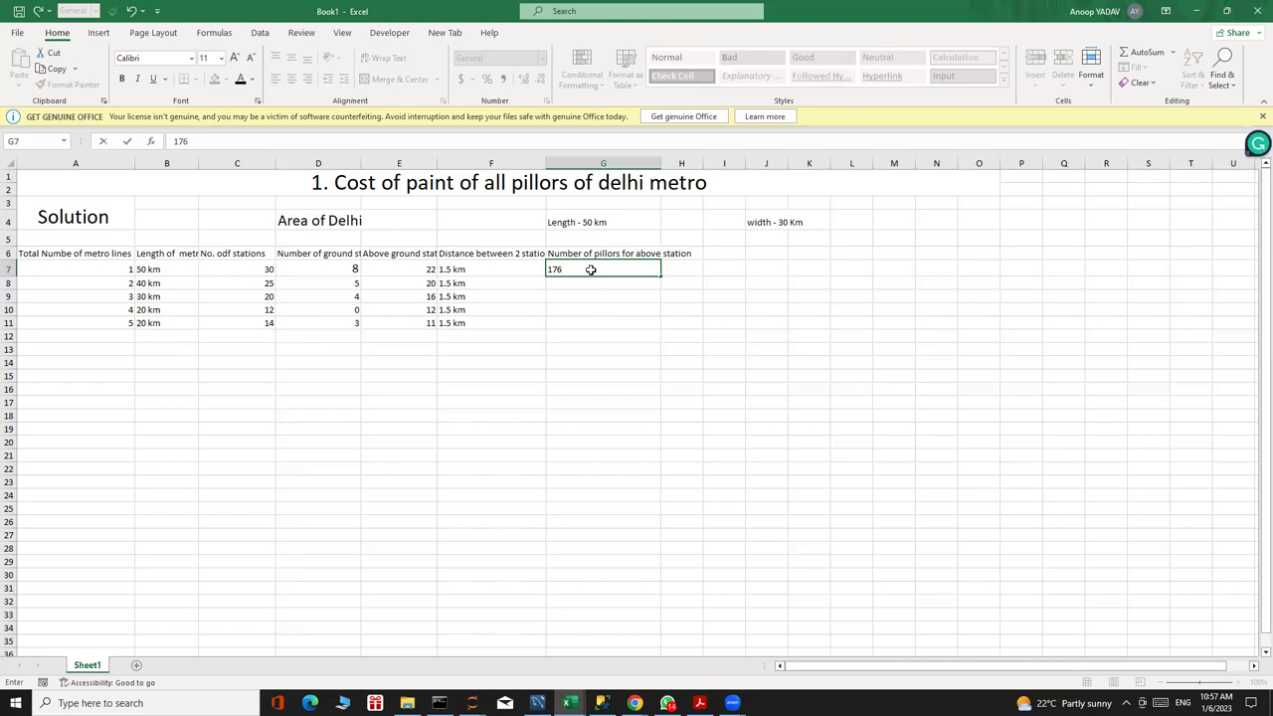
pyautogui.press('Return')
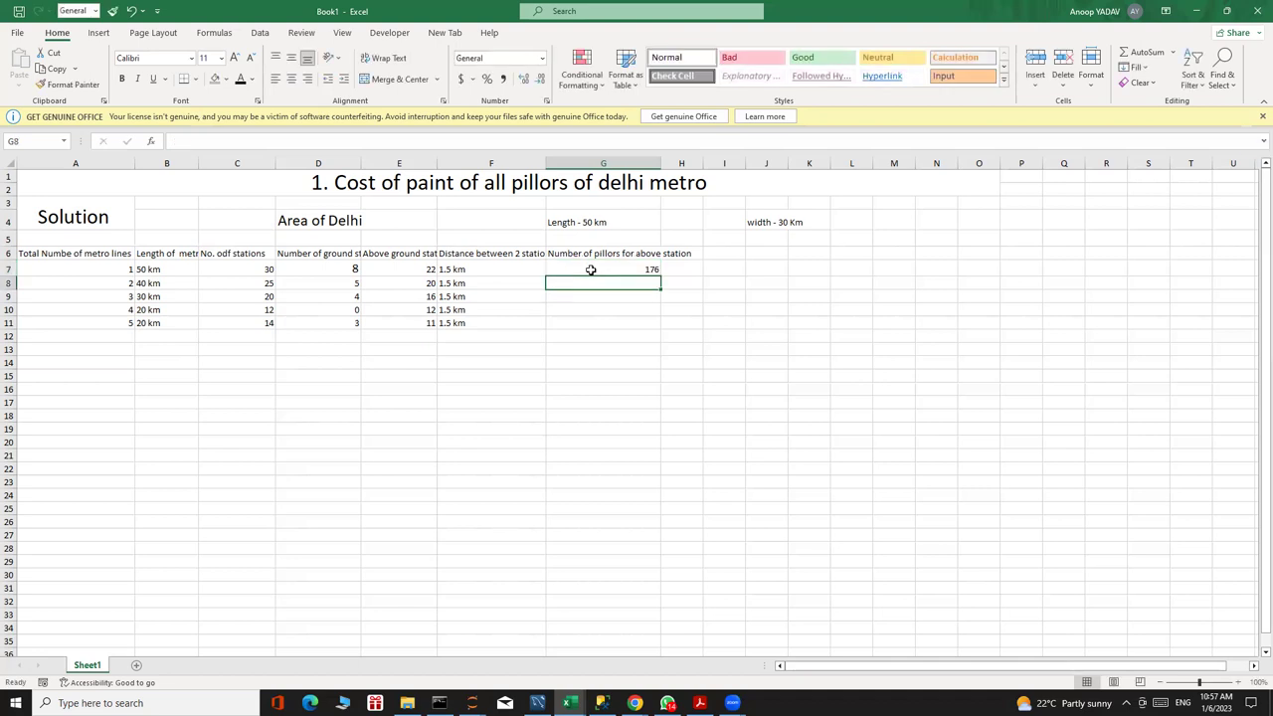
pyautogui.write('160')
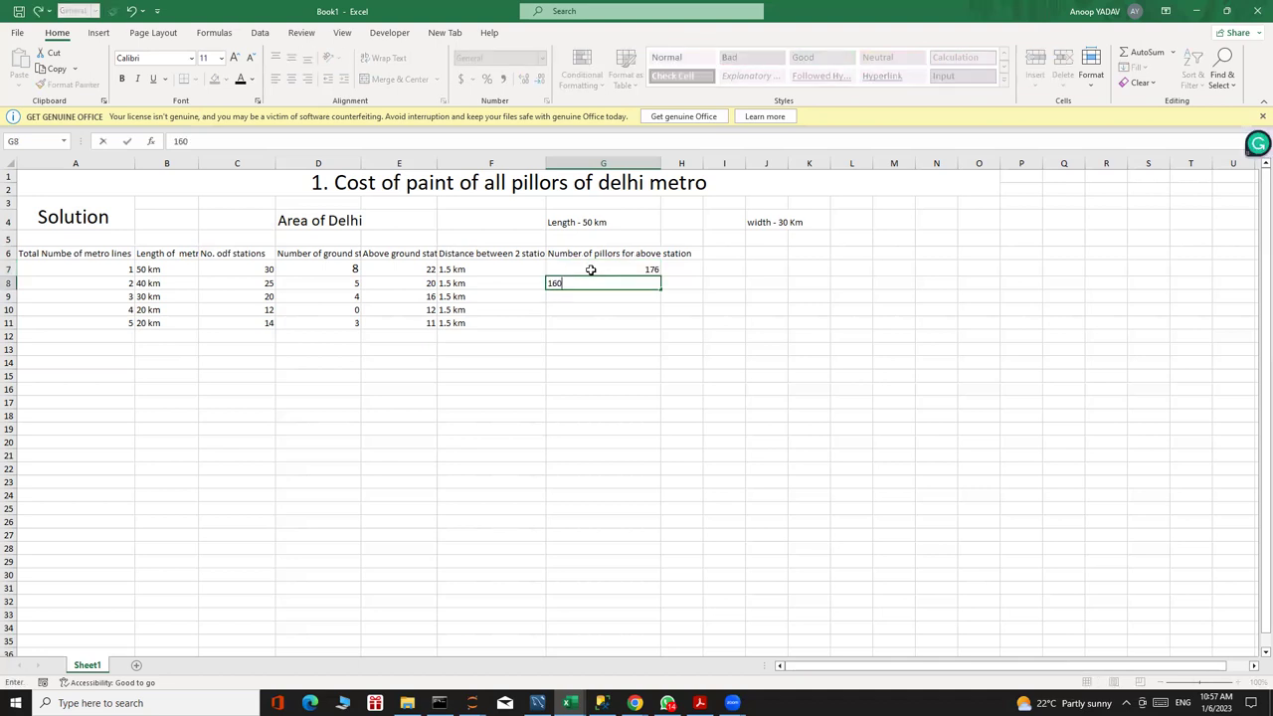
pyautogui.press('Return')
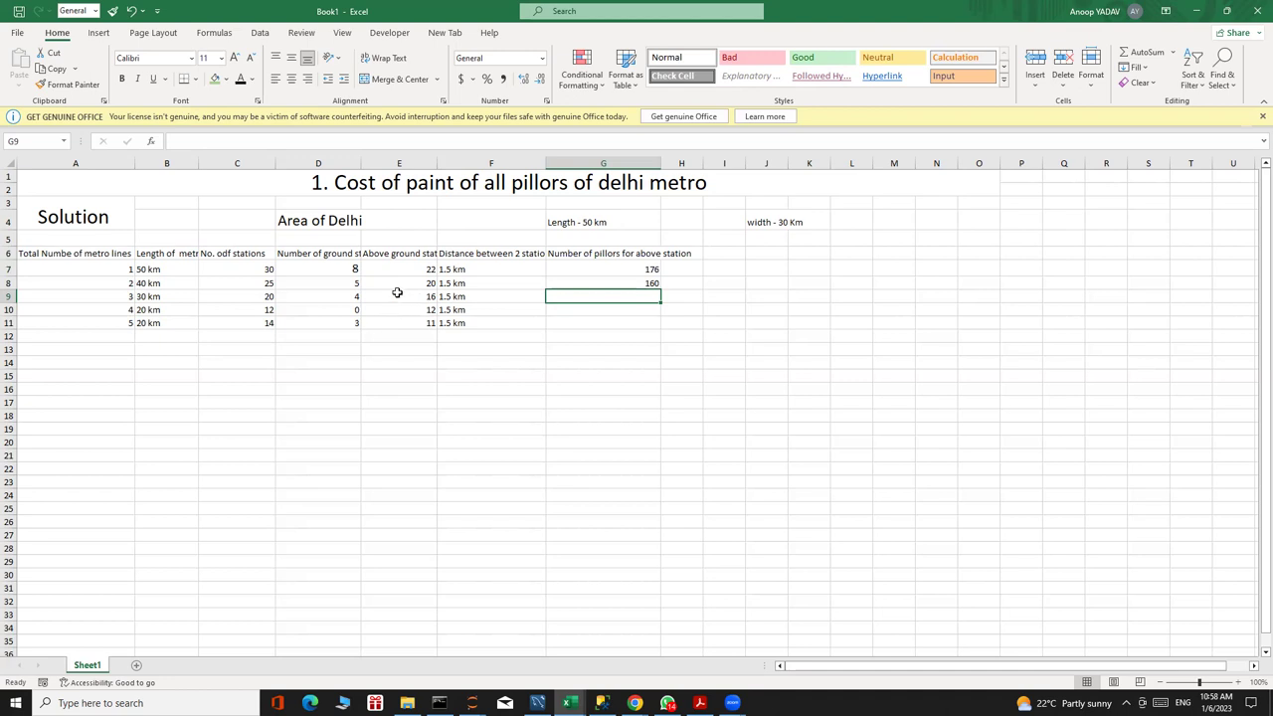
pyautogui.write('128')
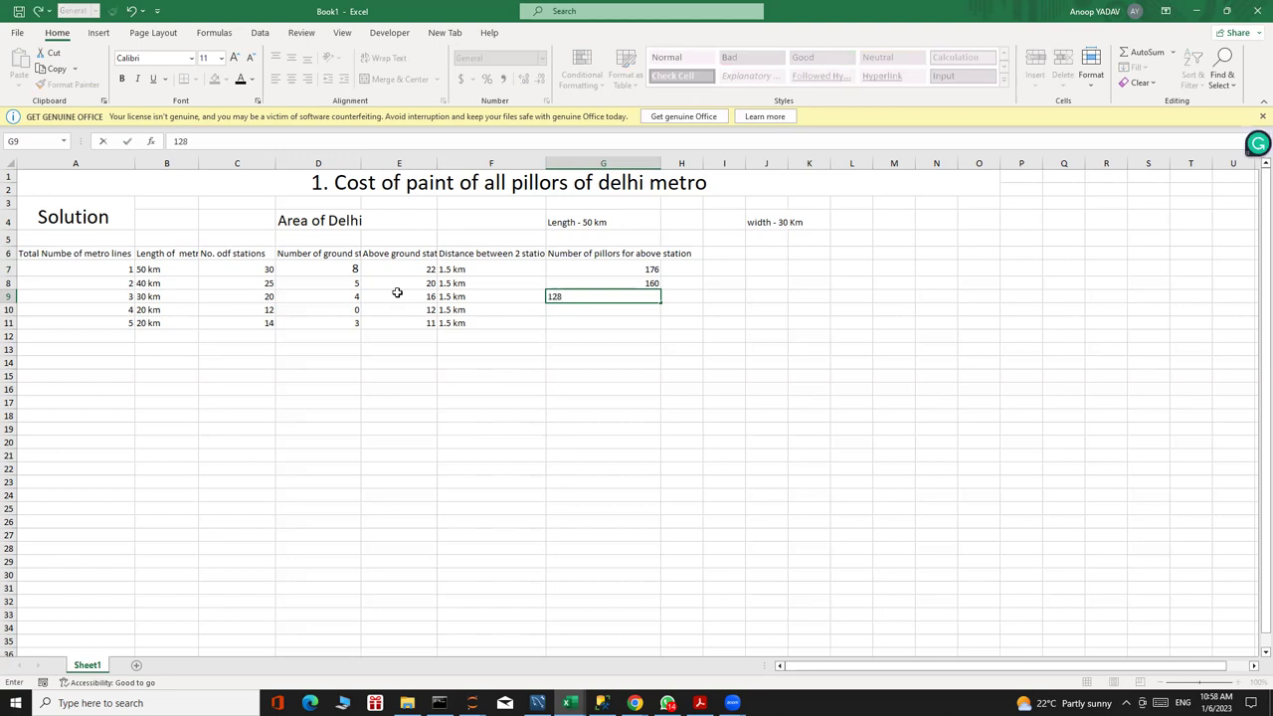
pyautogui.press('Return')
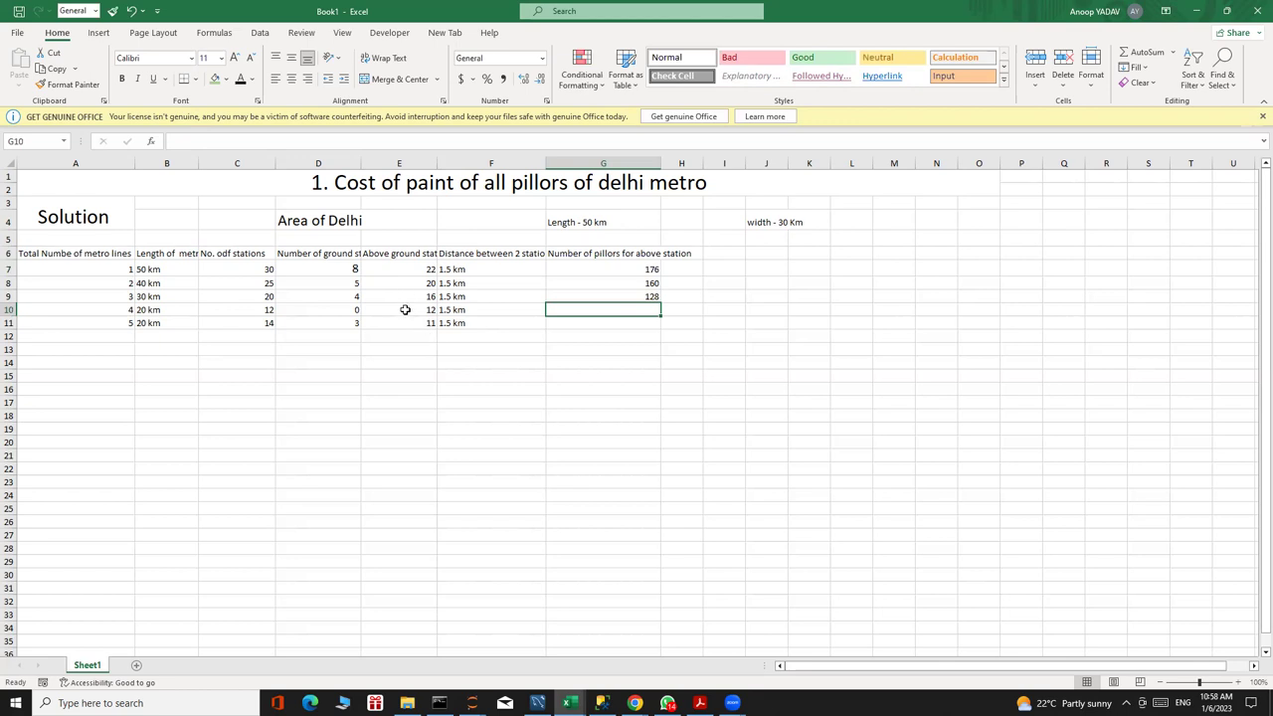
pyautogui.write('96')
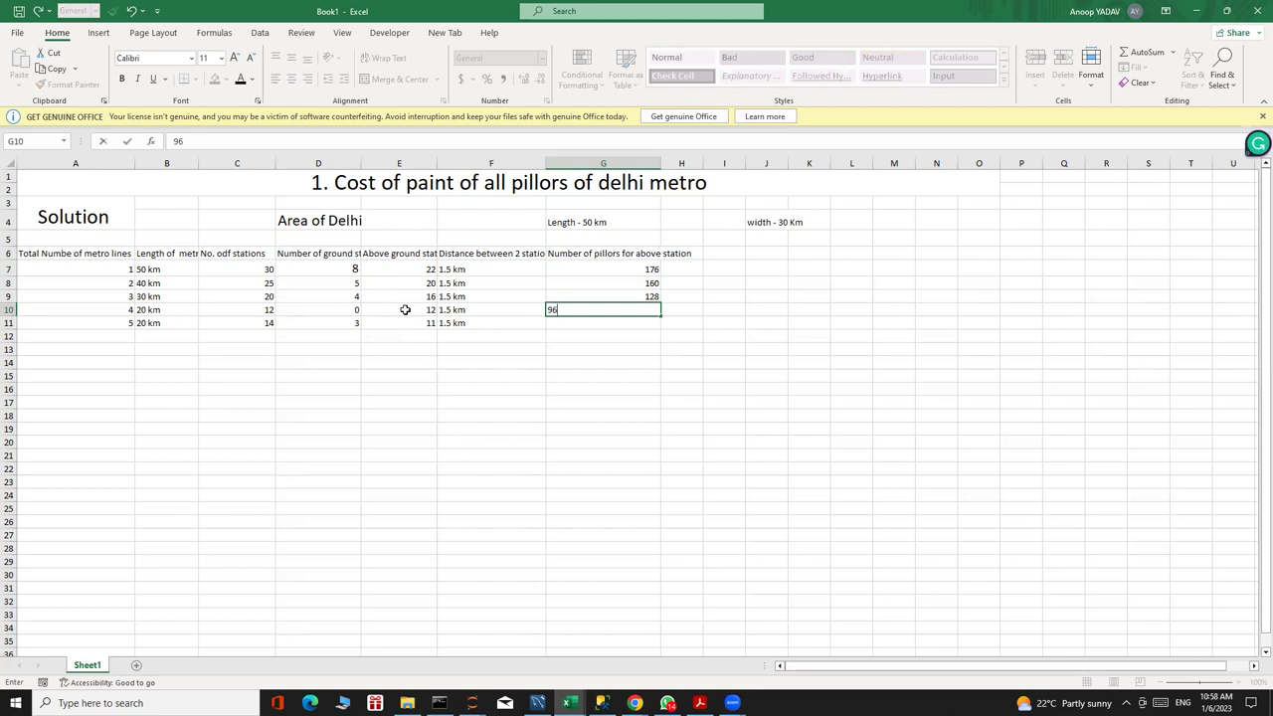
pyautogui.press('Return')
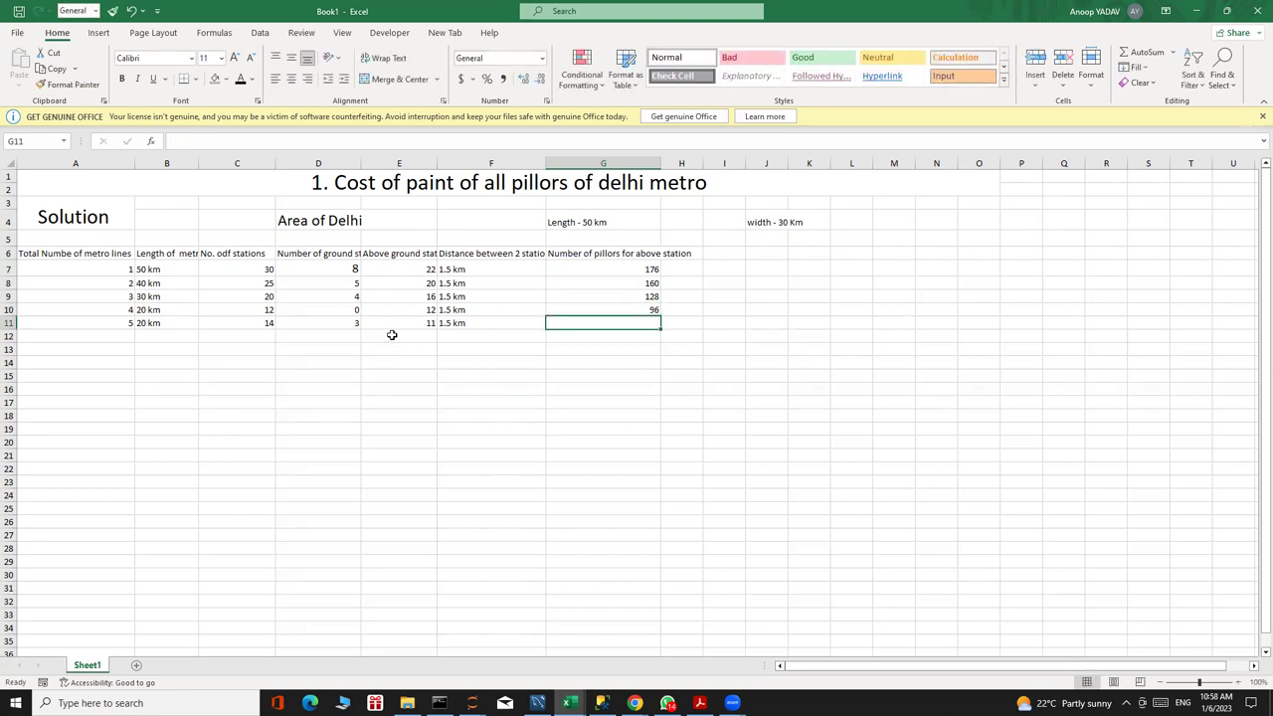
pyautogui.write('88')
pyautogui.press('Return')
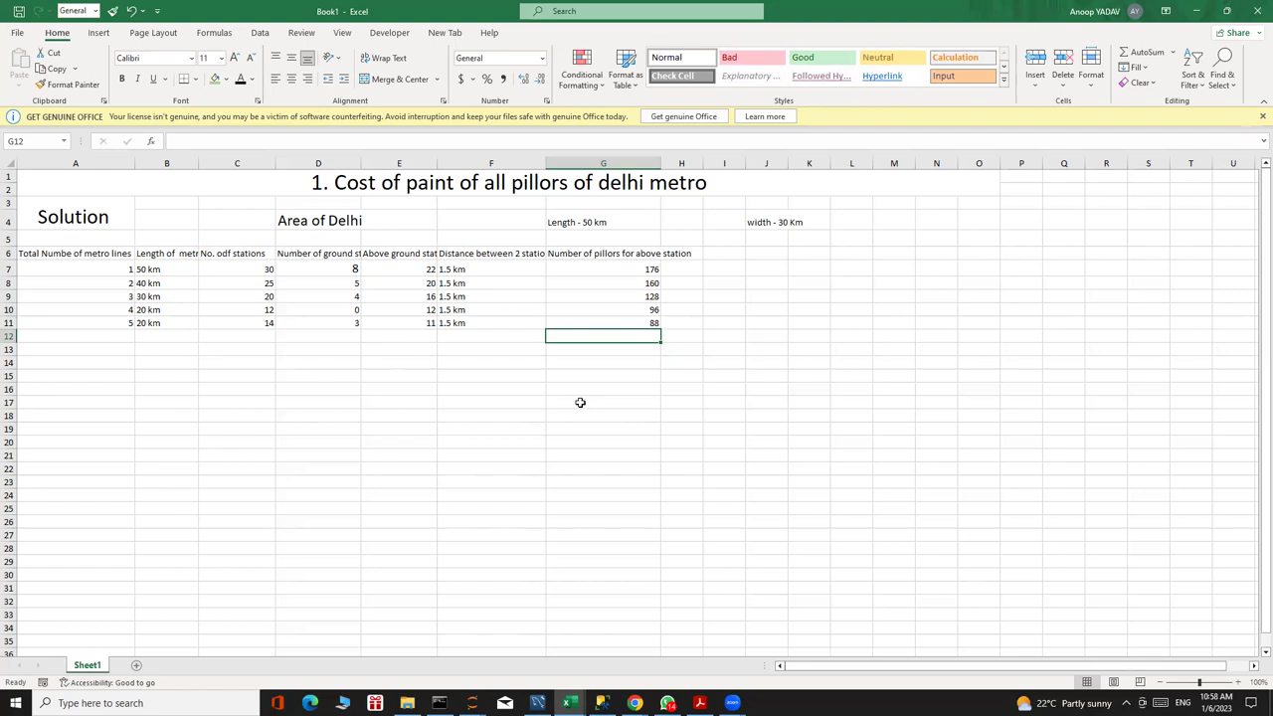
# Add the column header "Number of pillors between two stations" in H6 and widen column H.
pyautogui.click(694, 253)
pyautogui.write('Number of poillors')
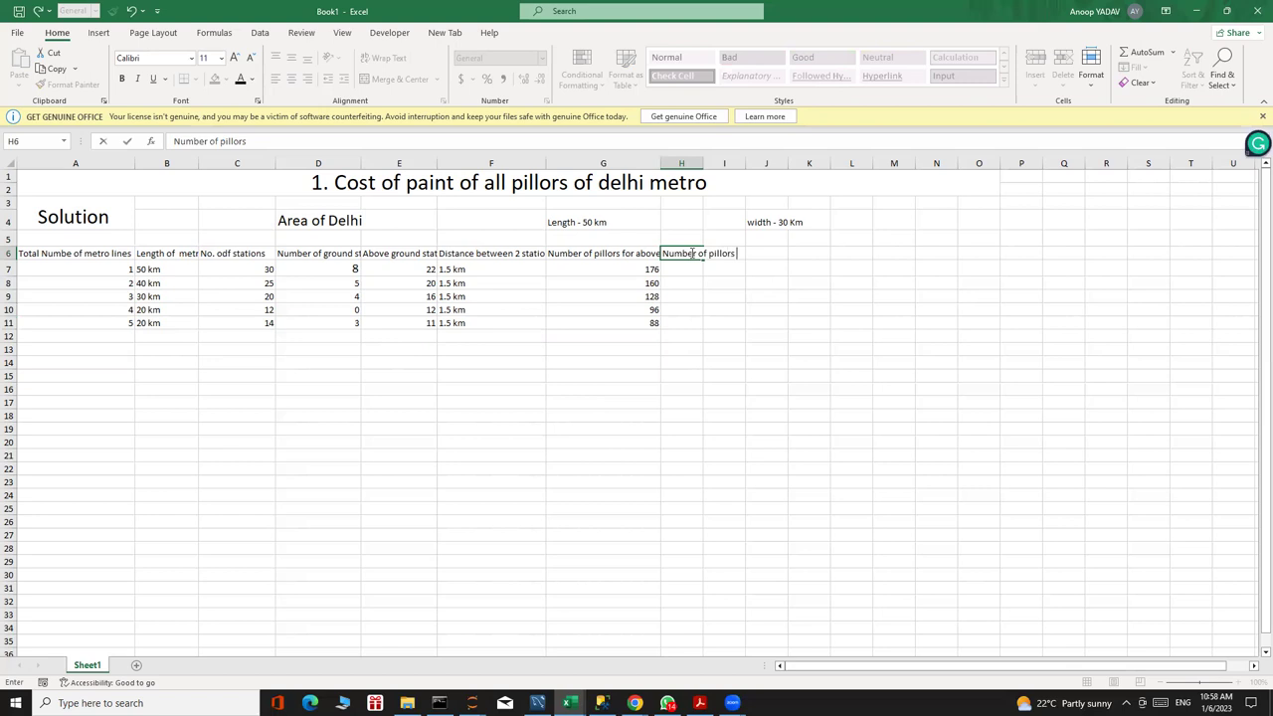
pyautogui.write(' betwe')
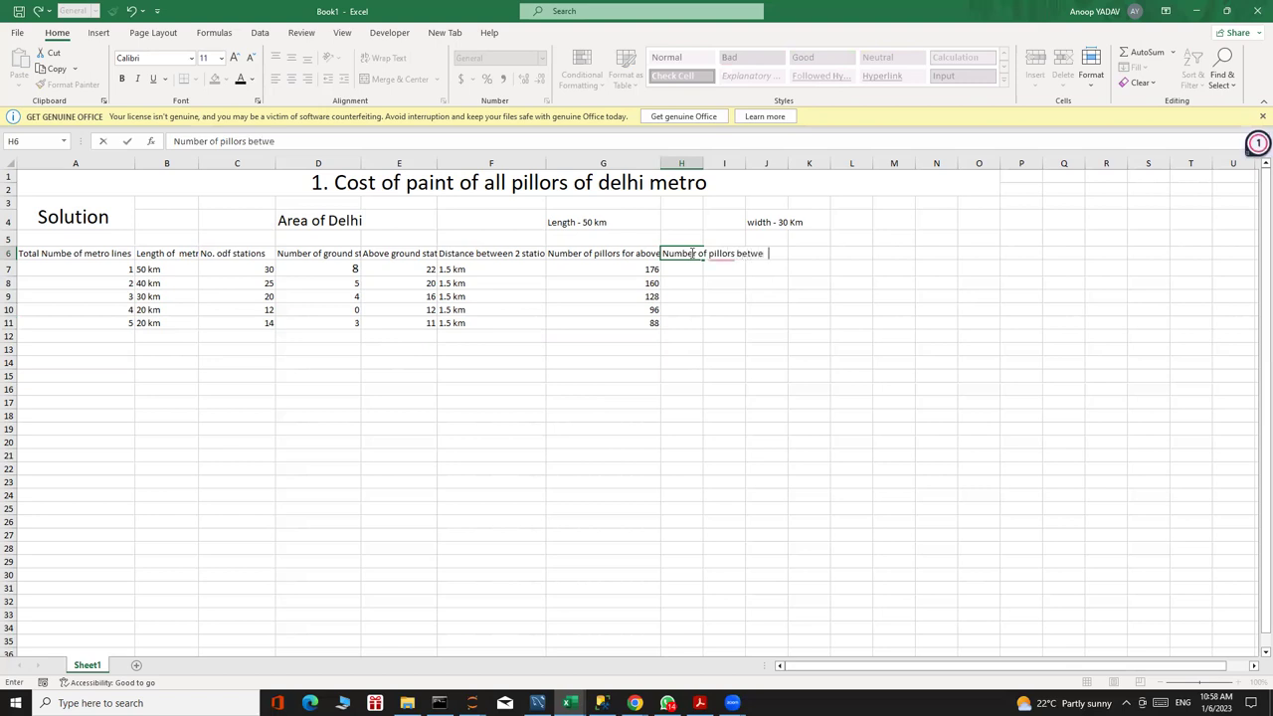
pyautogui.write('en two stations')
pyautogui.press('Return')
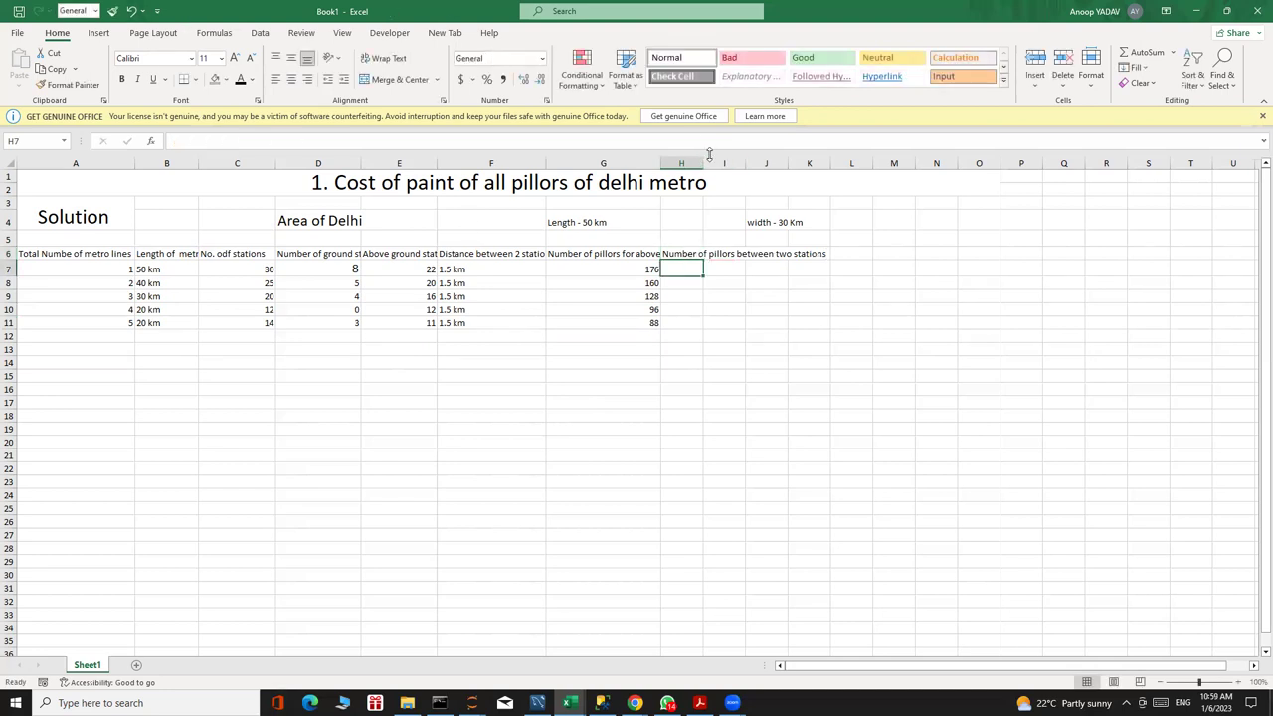
pyautogui.moveTo(700, 161); pyautogui.dragTo(758, 157)
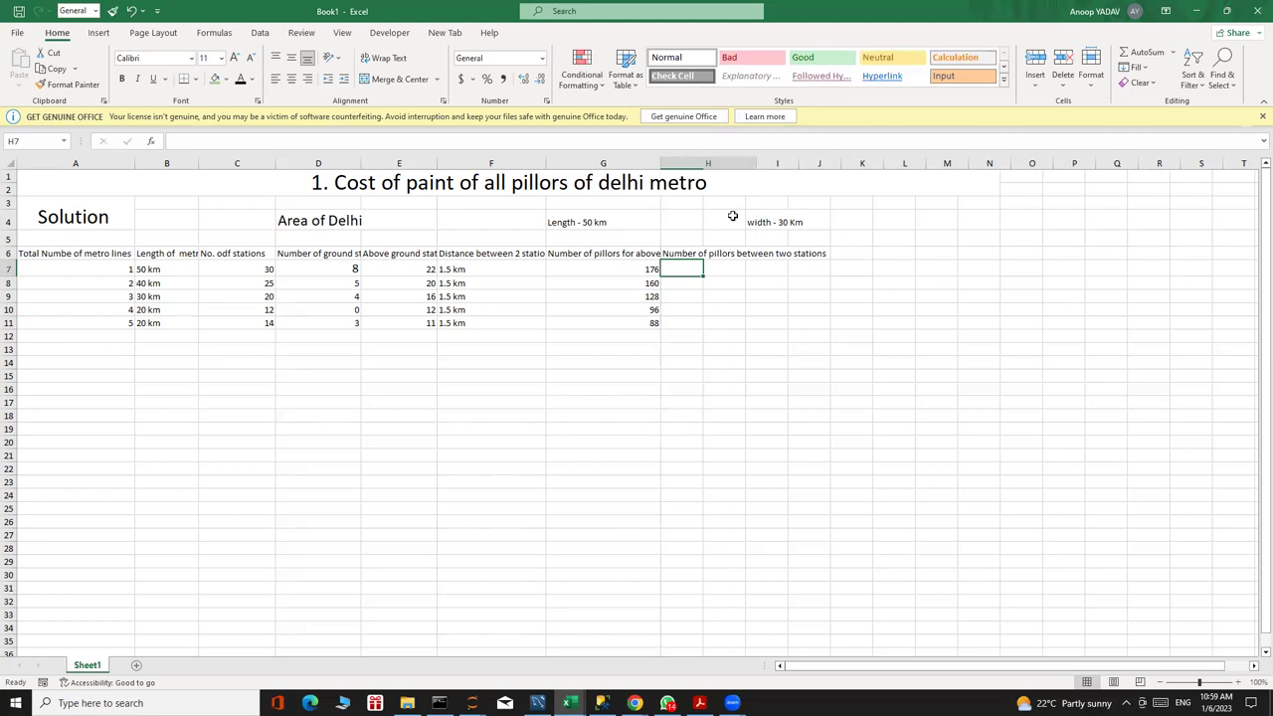
# Enter the between-station pillar counts for the five metro lines in H7 to H11: 400, 330, 240, 170 and 160.
pyautogui.doubleClick(701, 270)
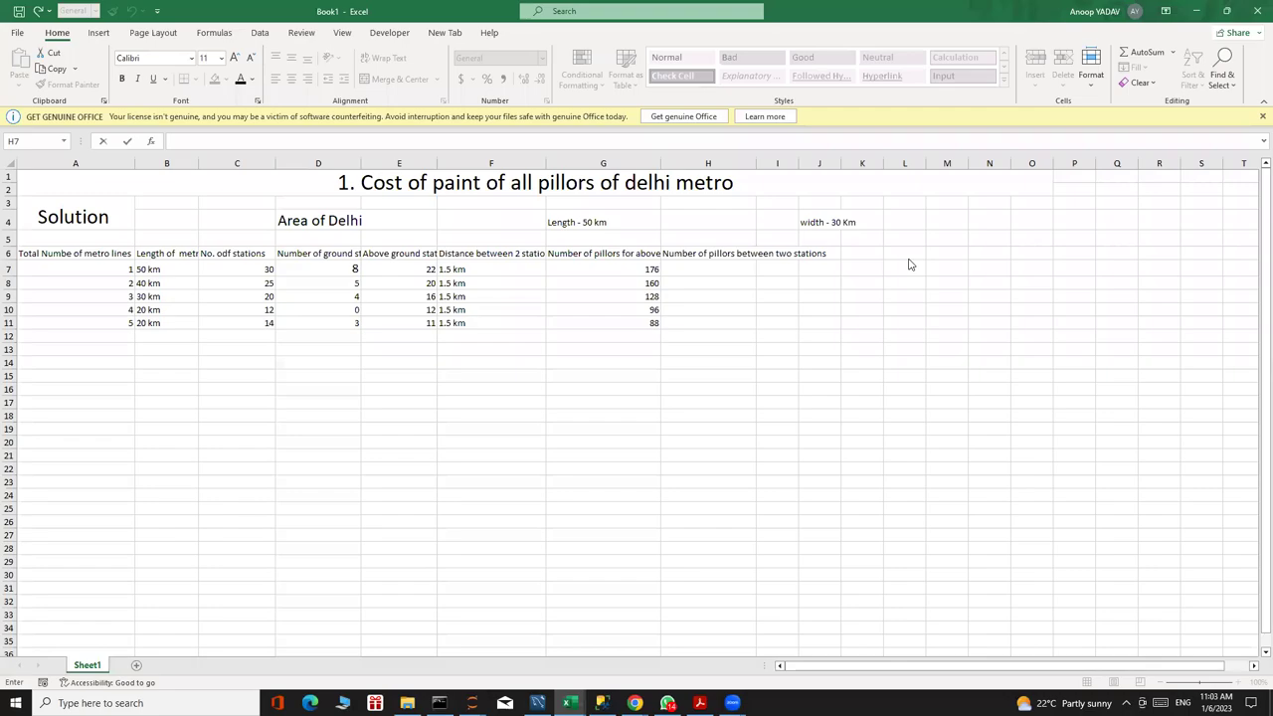
pyautogui.doubleClick(690, 266)
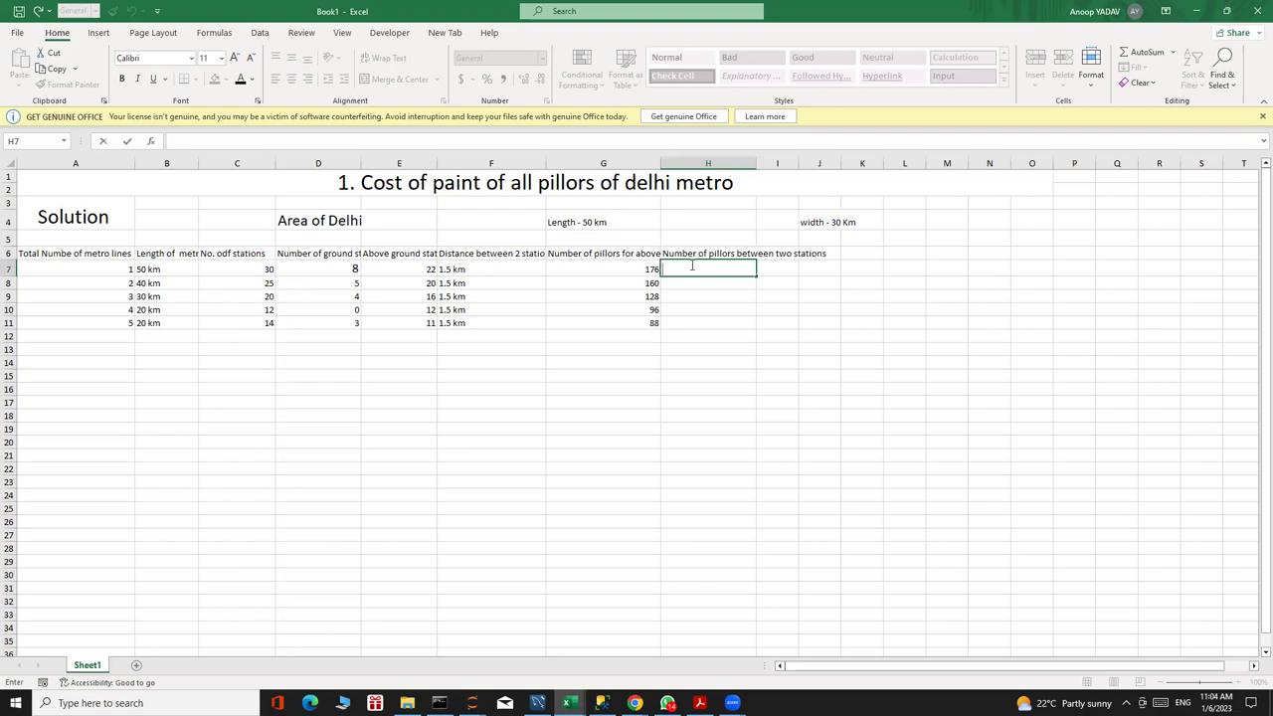
pyautogui.write('400')
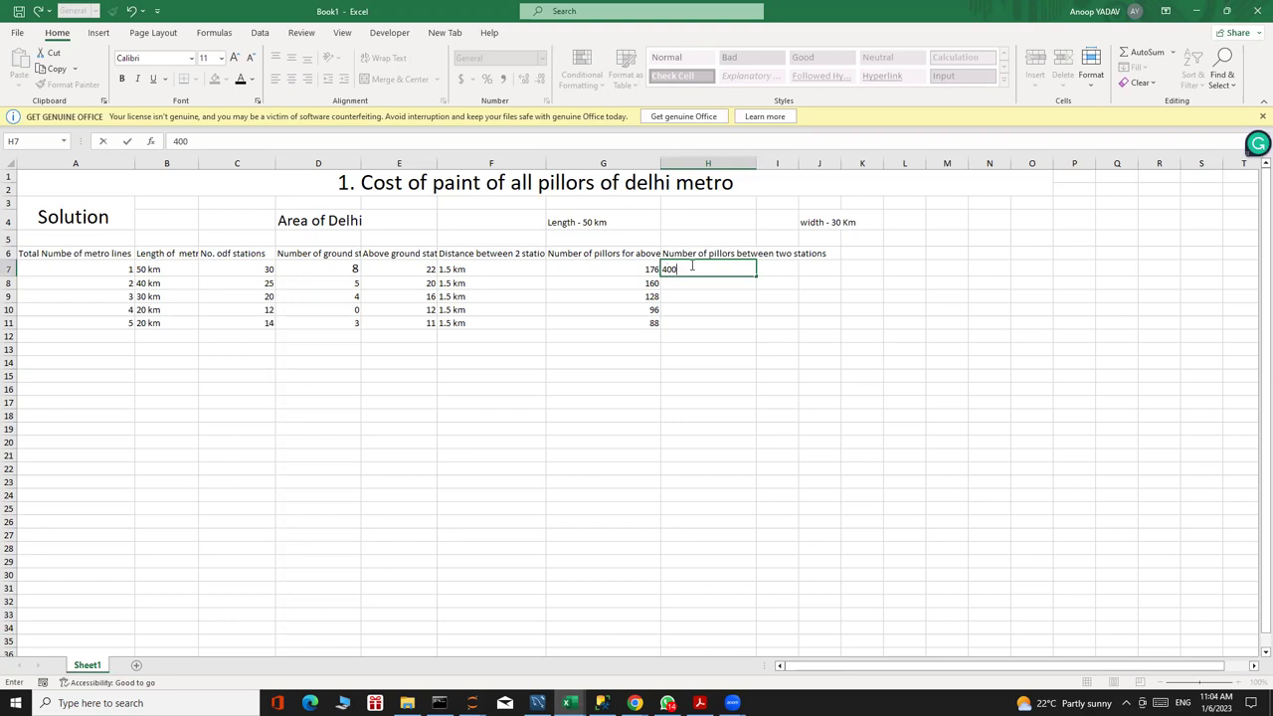
pyautogui.press('Return')
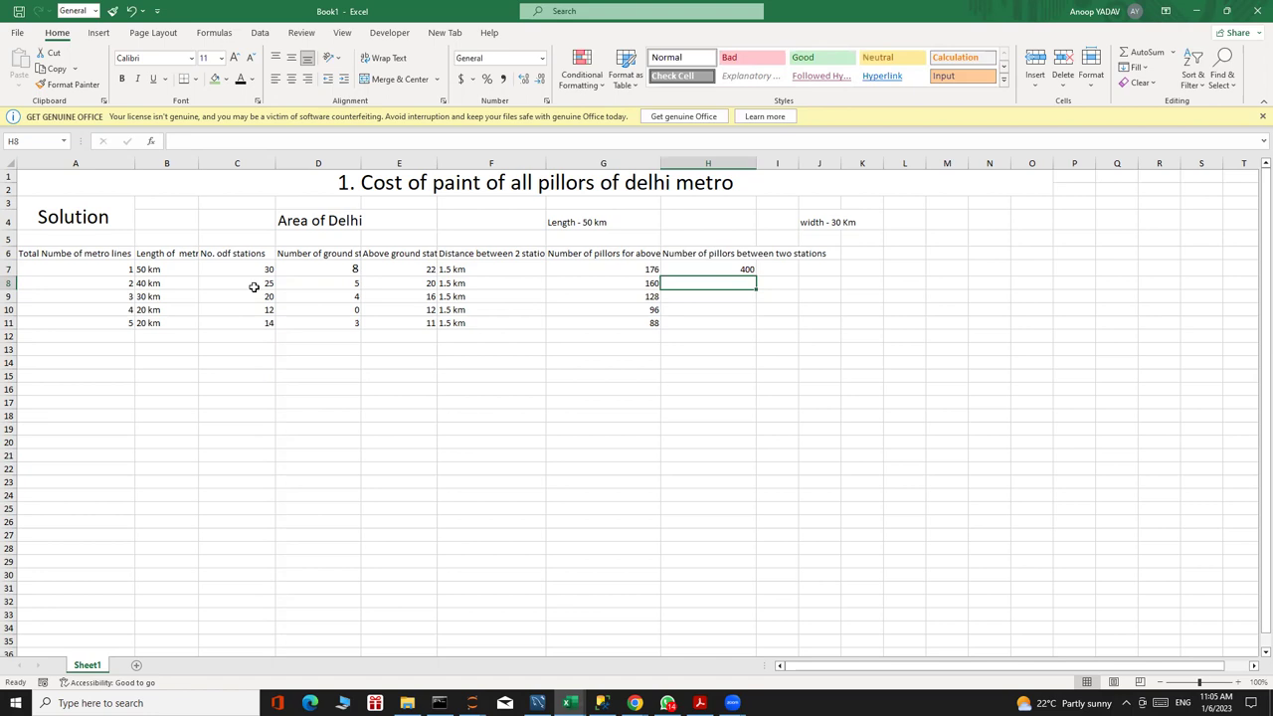
pyautogui.write('330')
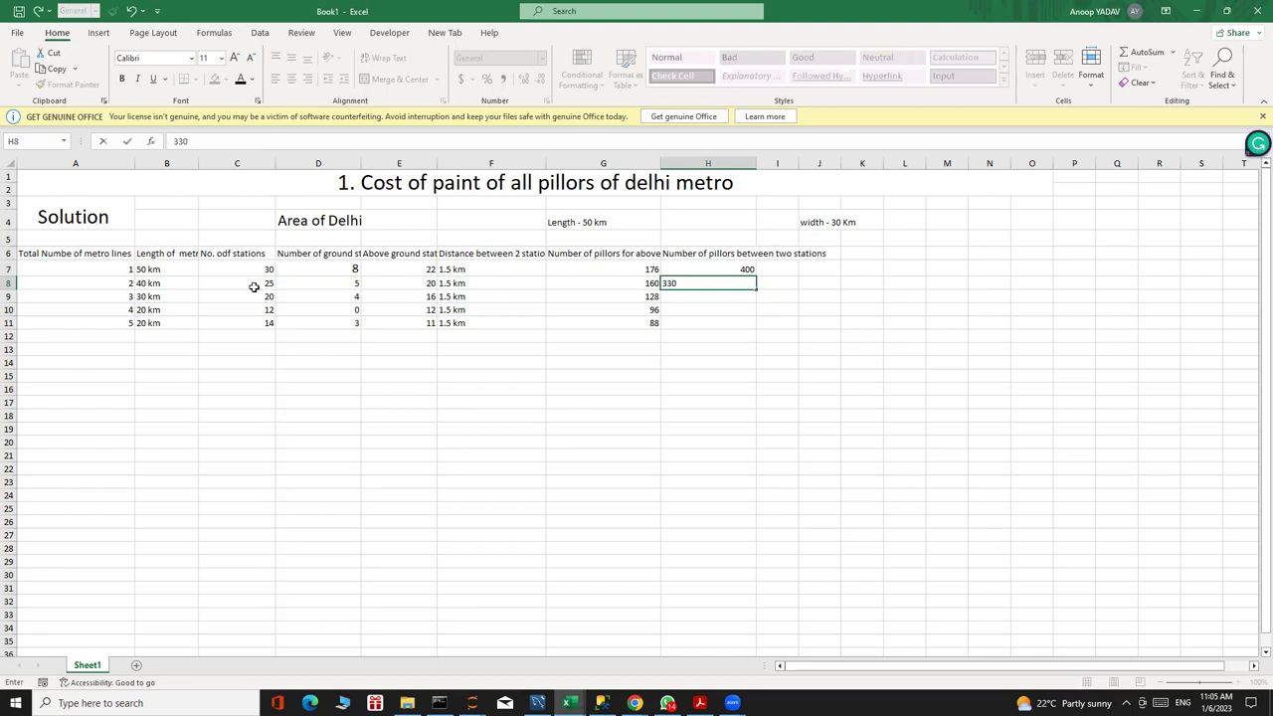
pyautogui.press('Return')
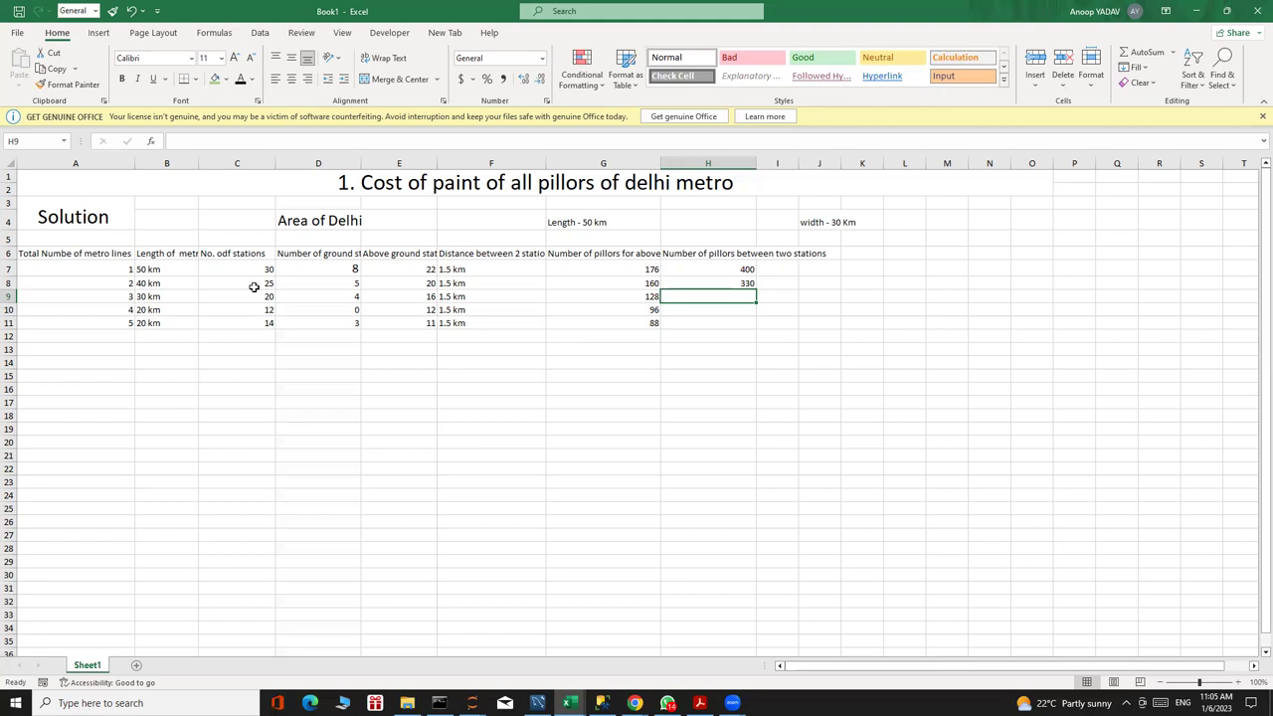
pyautogui.write('24')
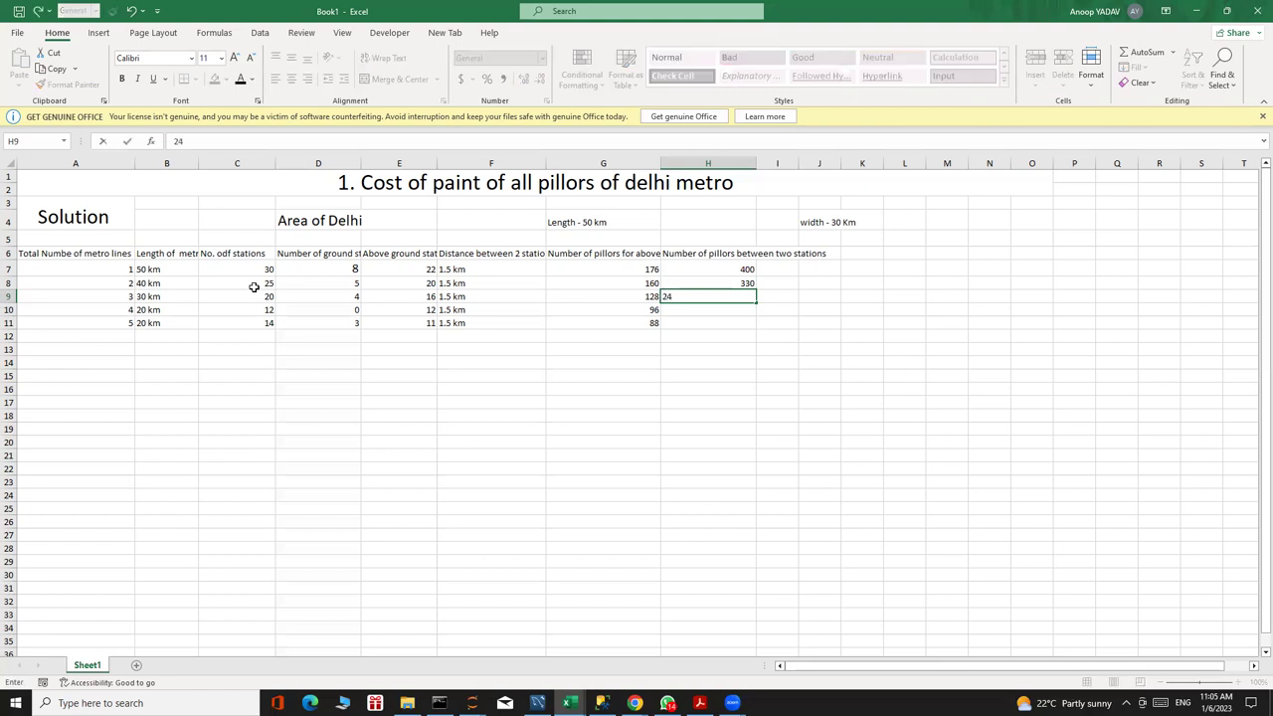
pyautogui.write('0')
pyautogui.press('Return')
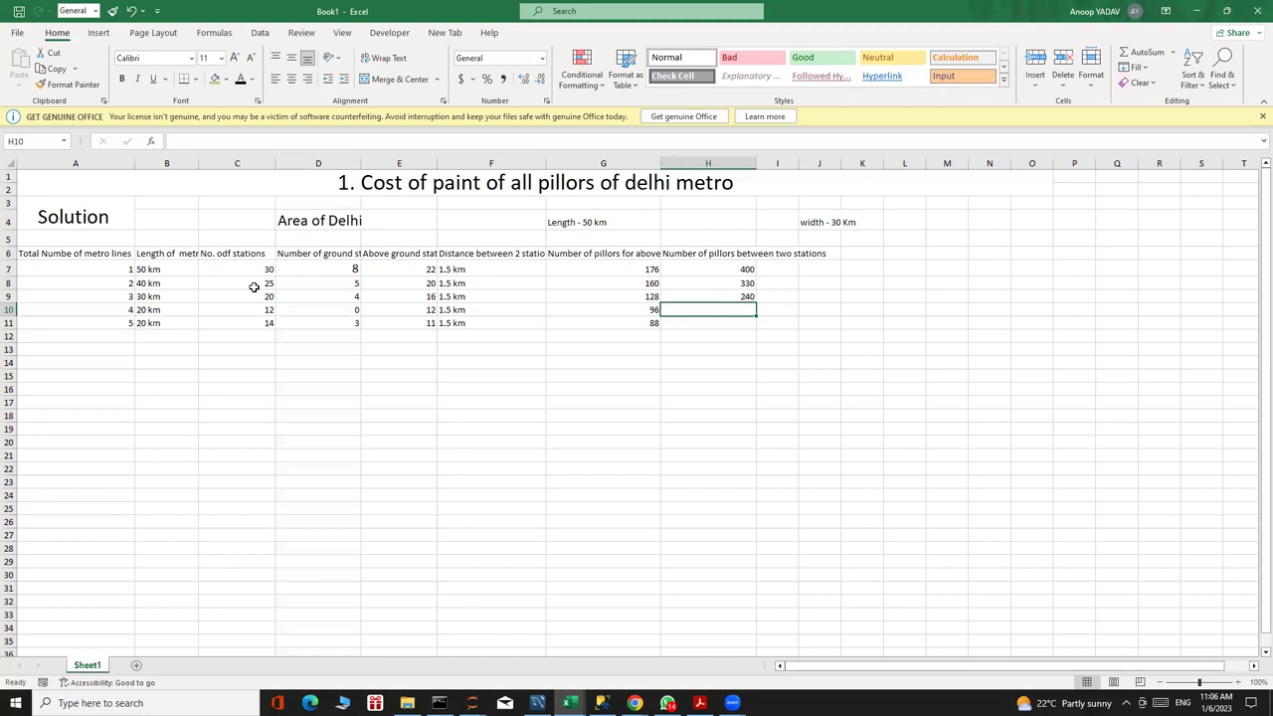
pyautogui.write('1')
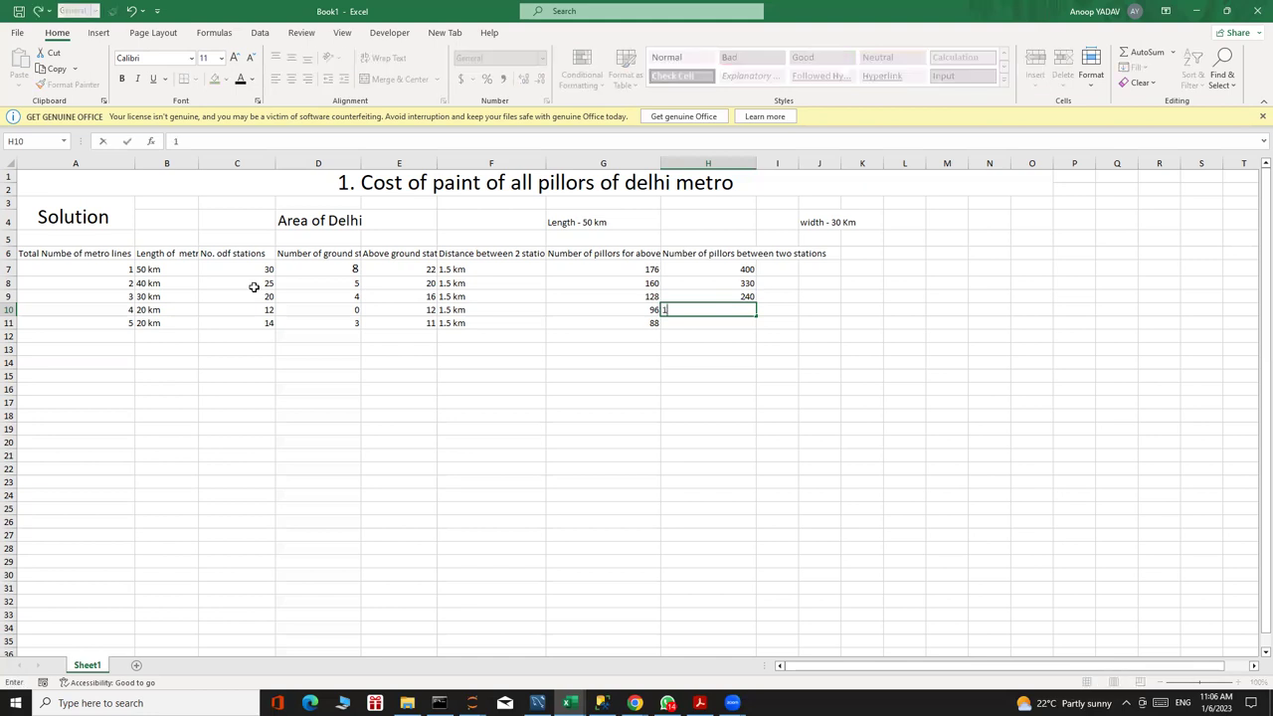
pyautogui.write('70')
pyautogui.press('Return')
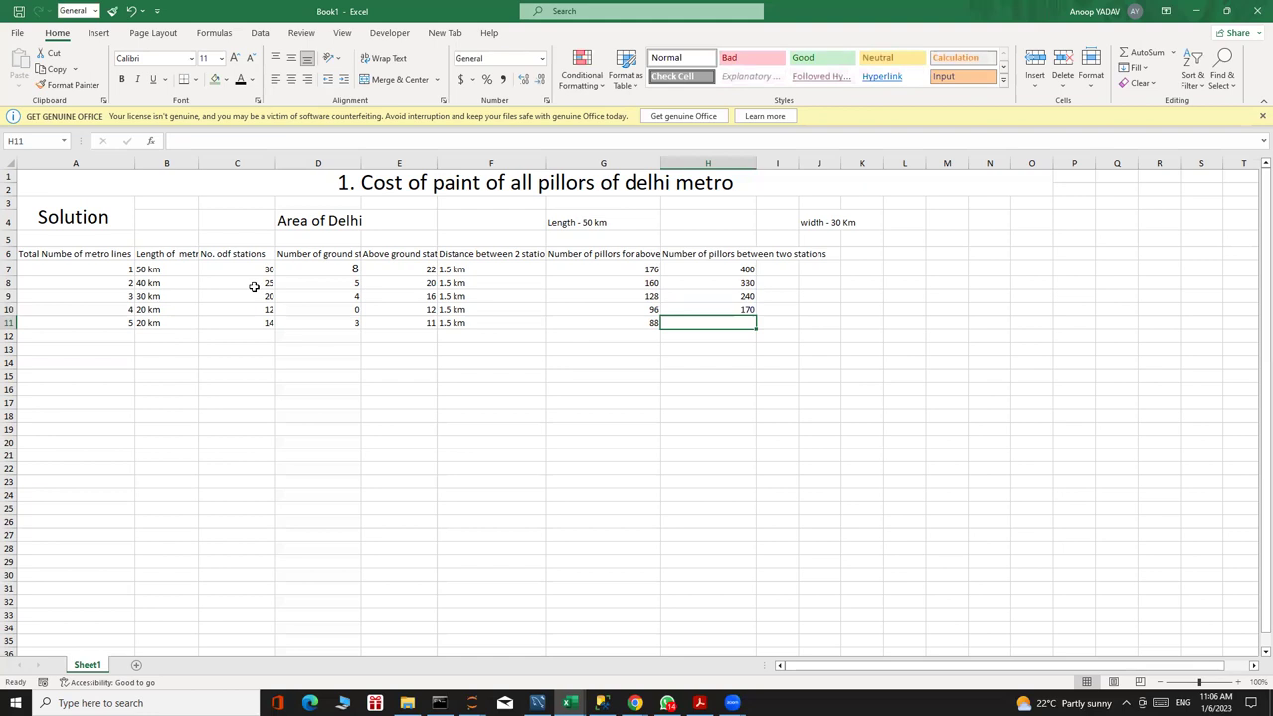
pyautogui.write('1')
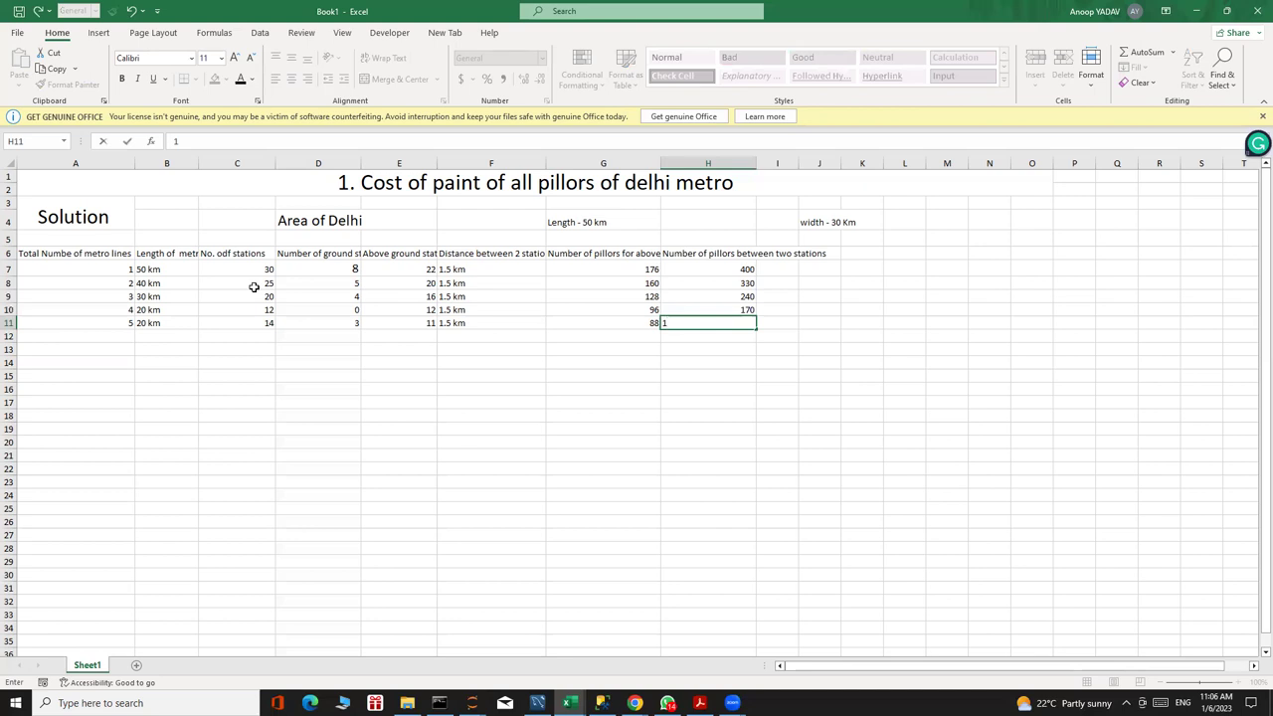
pyautogui.write('60')
pyautogui.press('Return')
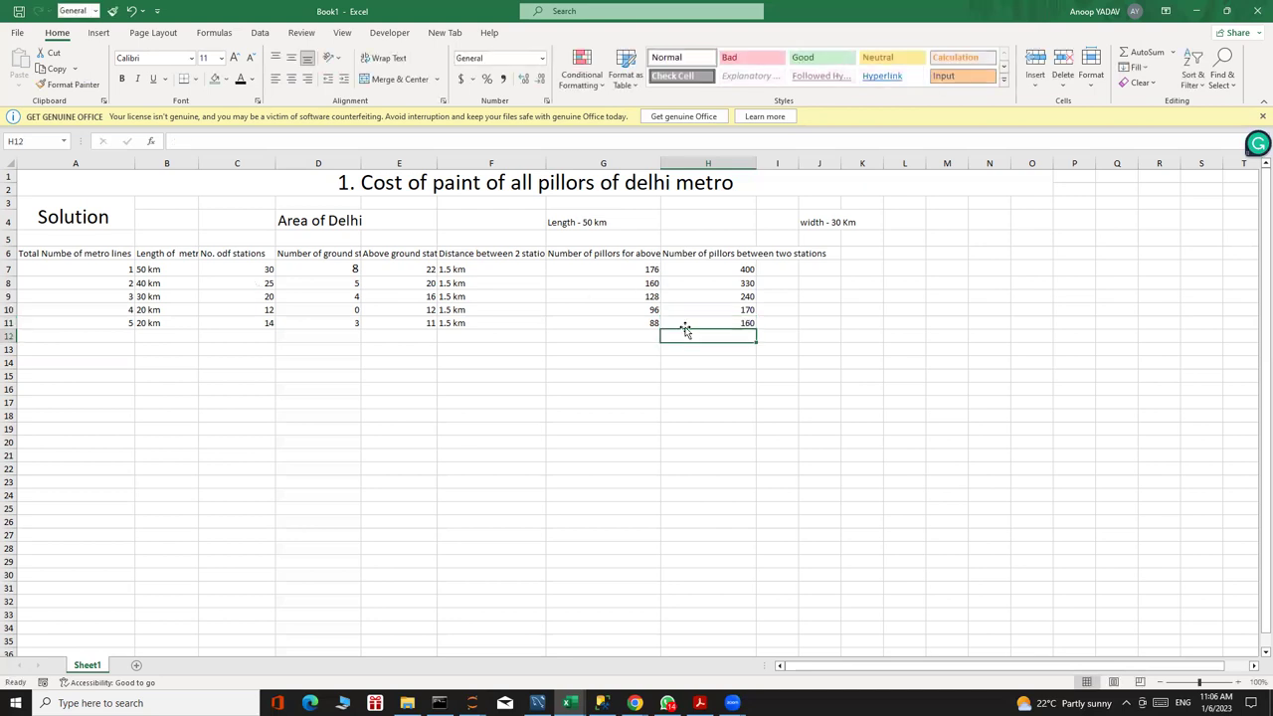
# Add the column header "splits" in J6.
pyautogui.click(813, 253)
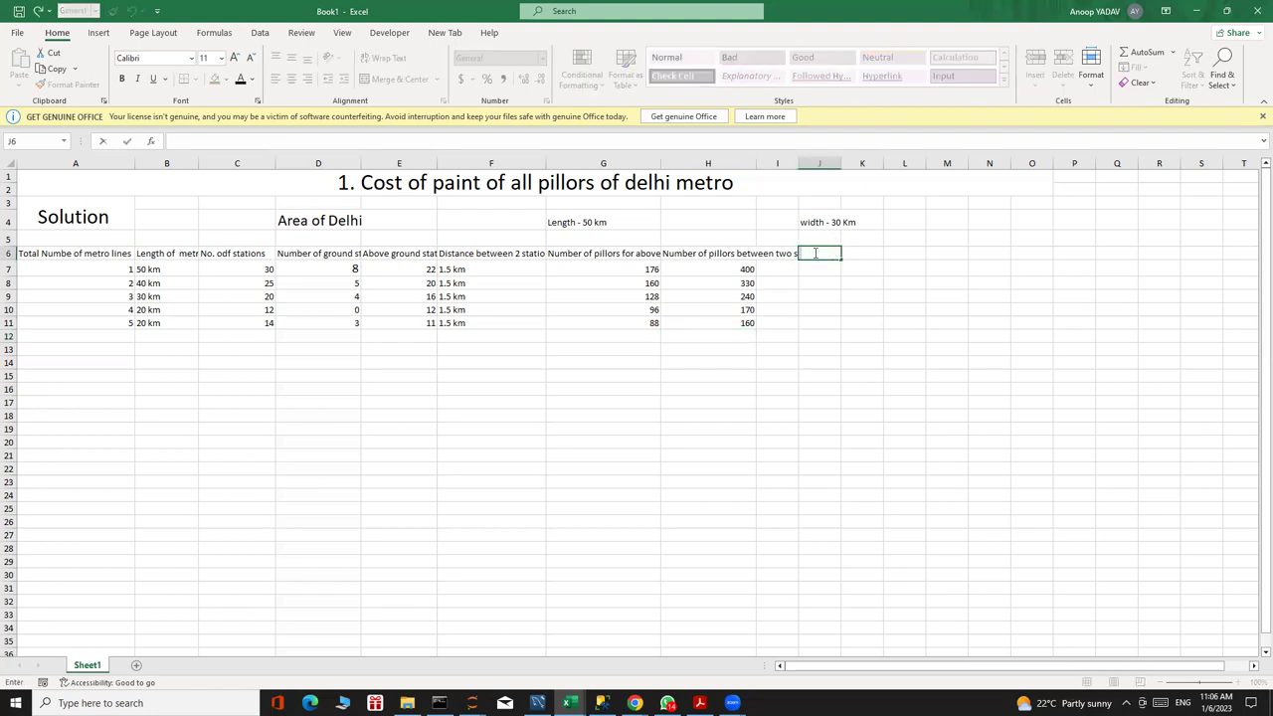
pyautogui.write('sp')
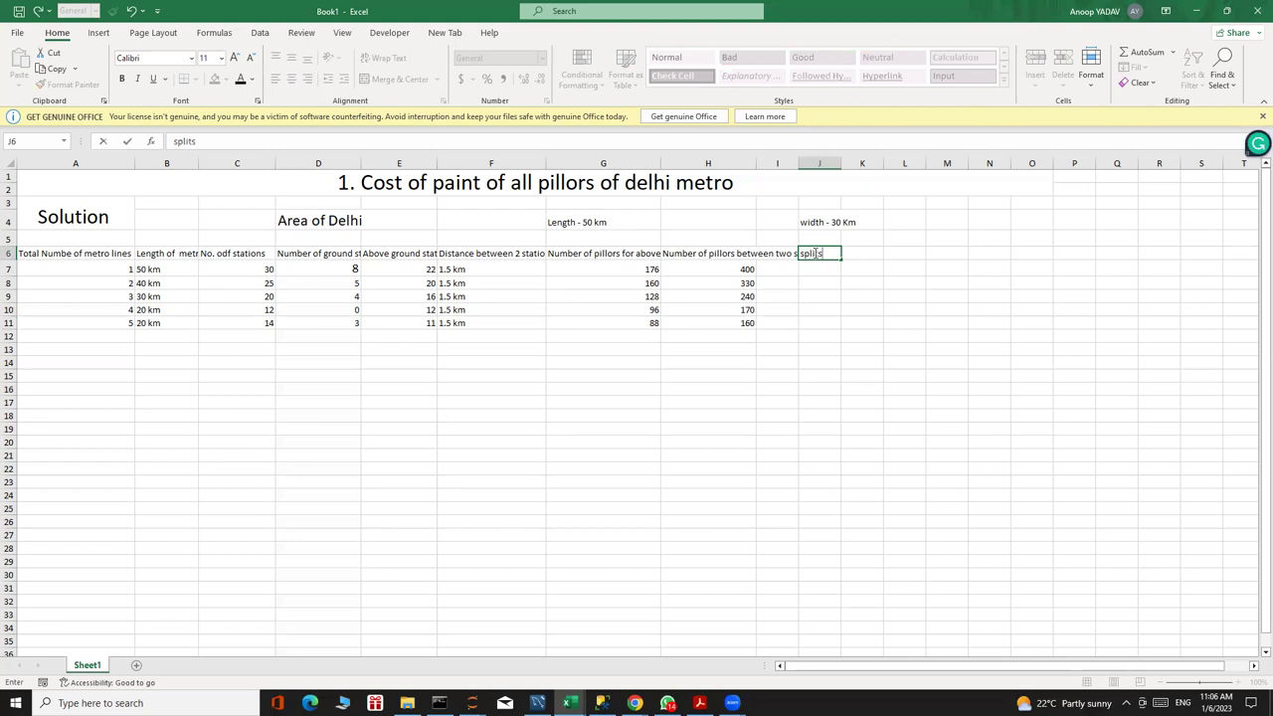
pyautogui.write('lits')
pyautogui.press('Return')
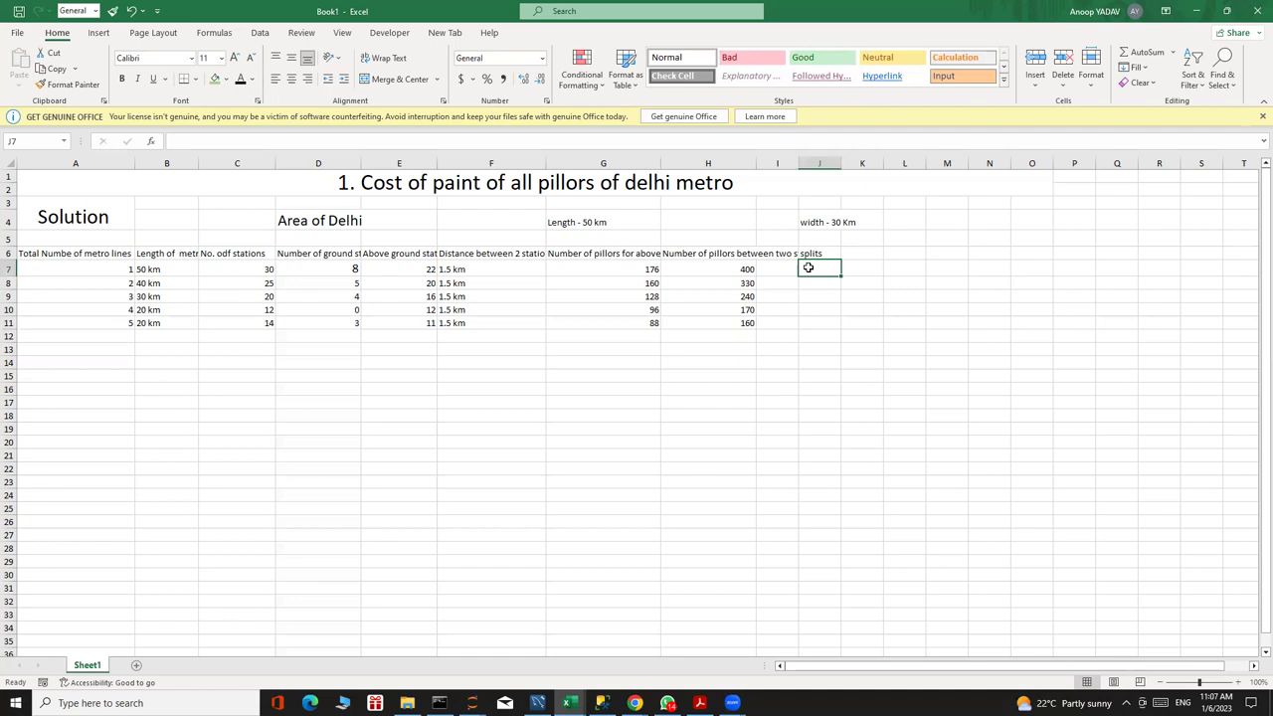
# Enter the split counts for the five metro lines in J7 to J11: 25, 20, 15, 20 and 10.
pyautogui.write('2')
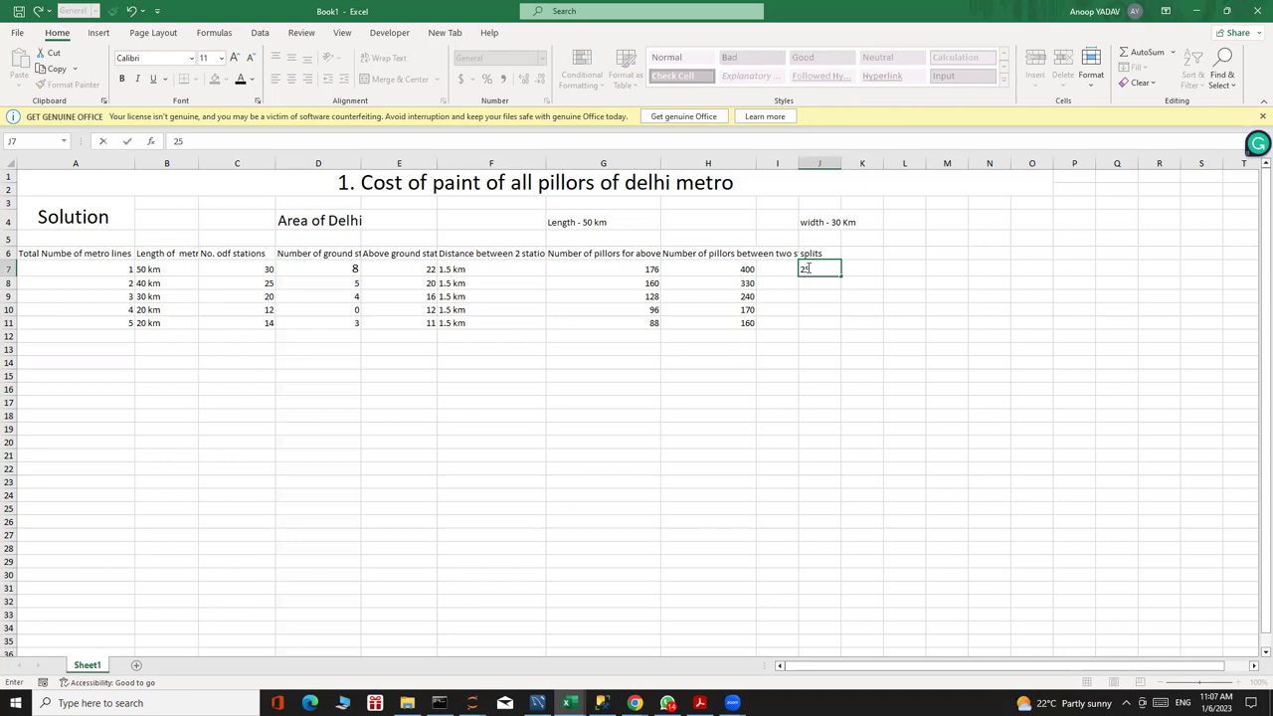
pyautogui.write('5')
pyautogui.press('Return')
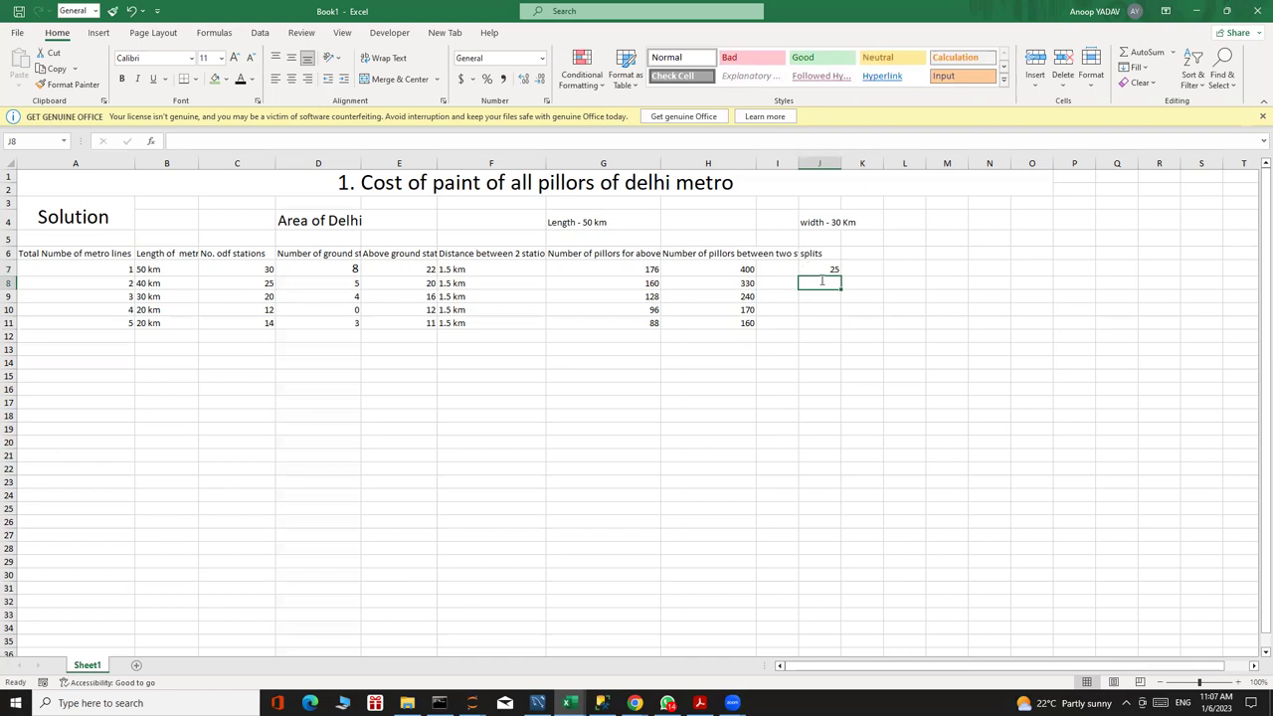
pyautogui.write('20')
pyautogui.press('Return')
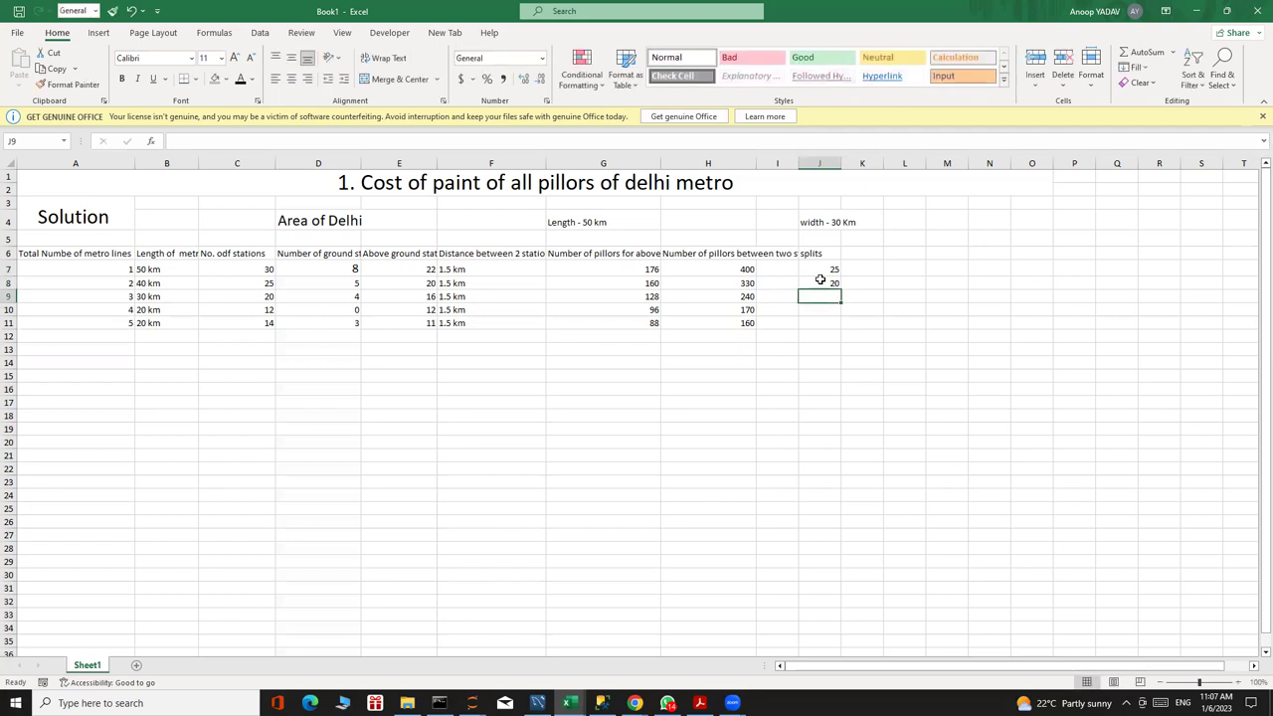
pyautogui.write('15')
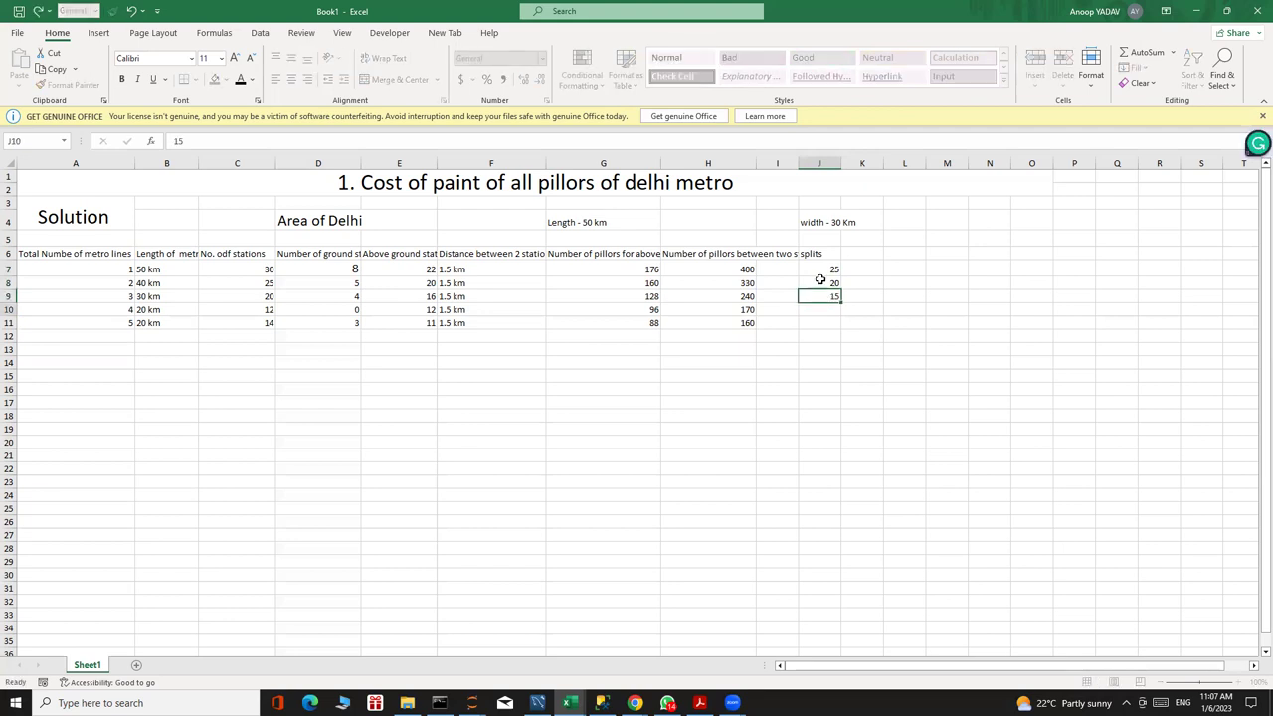
pyautogui.press('Return')
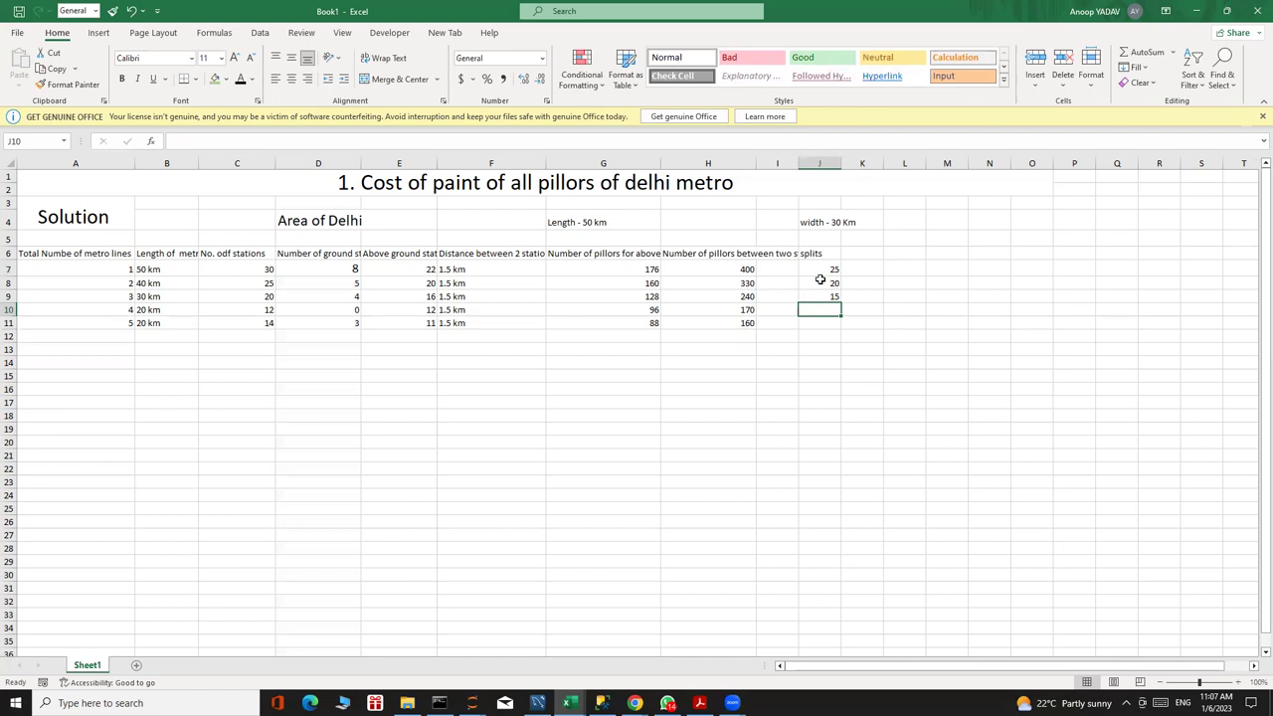
pyautogui.write('20')
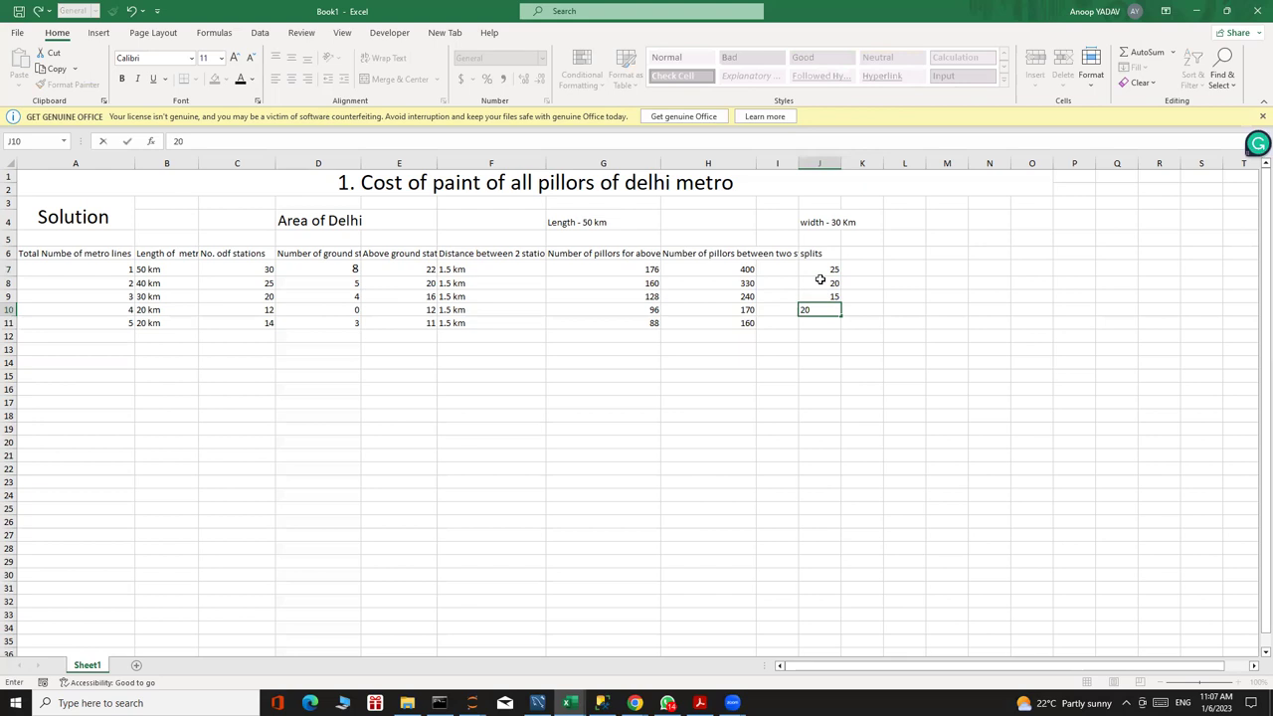
pyautogui.press('Return')
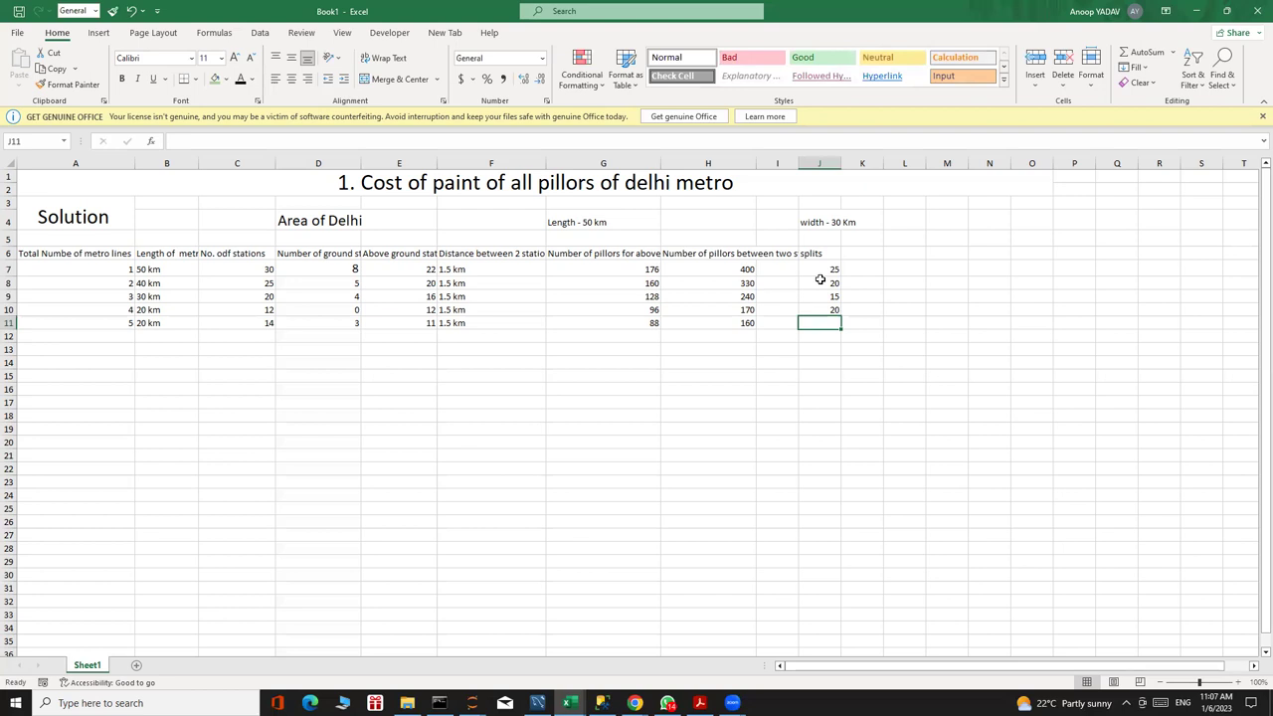
pyautogui.write('1')
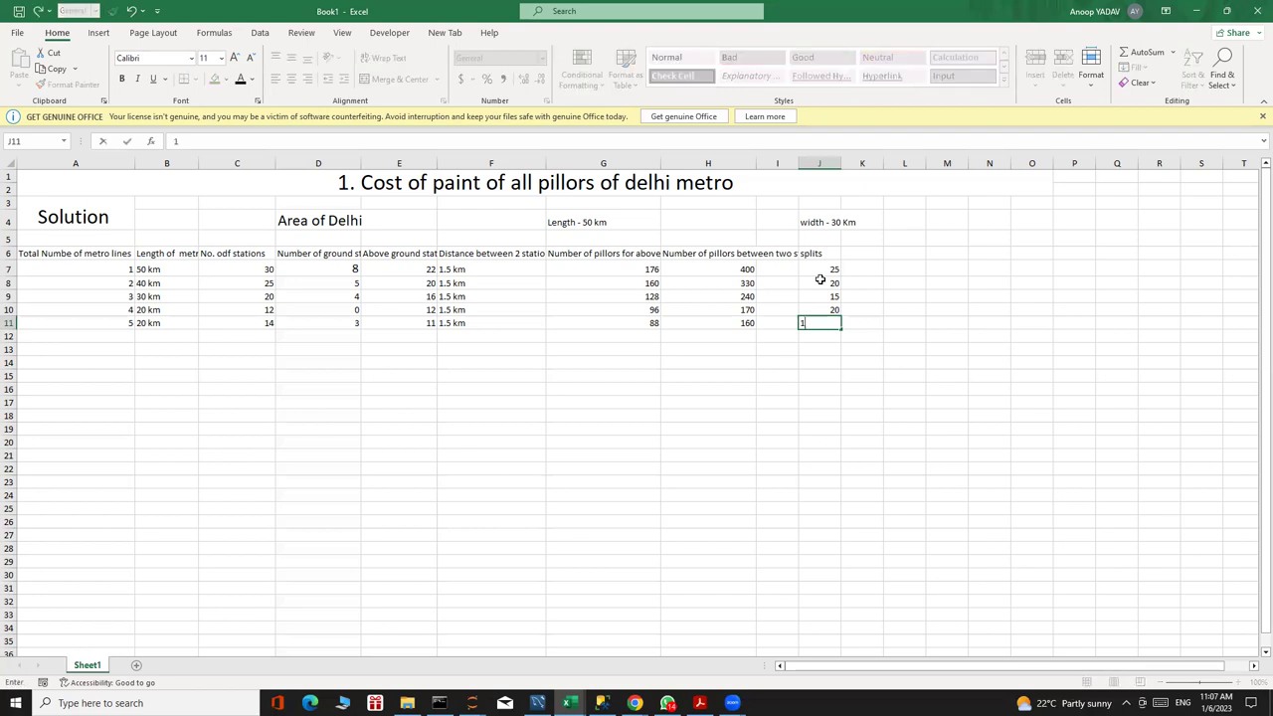
pyautogui.write('0')
pyautogui.press('Return')
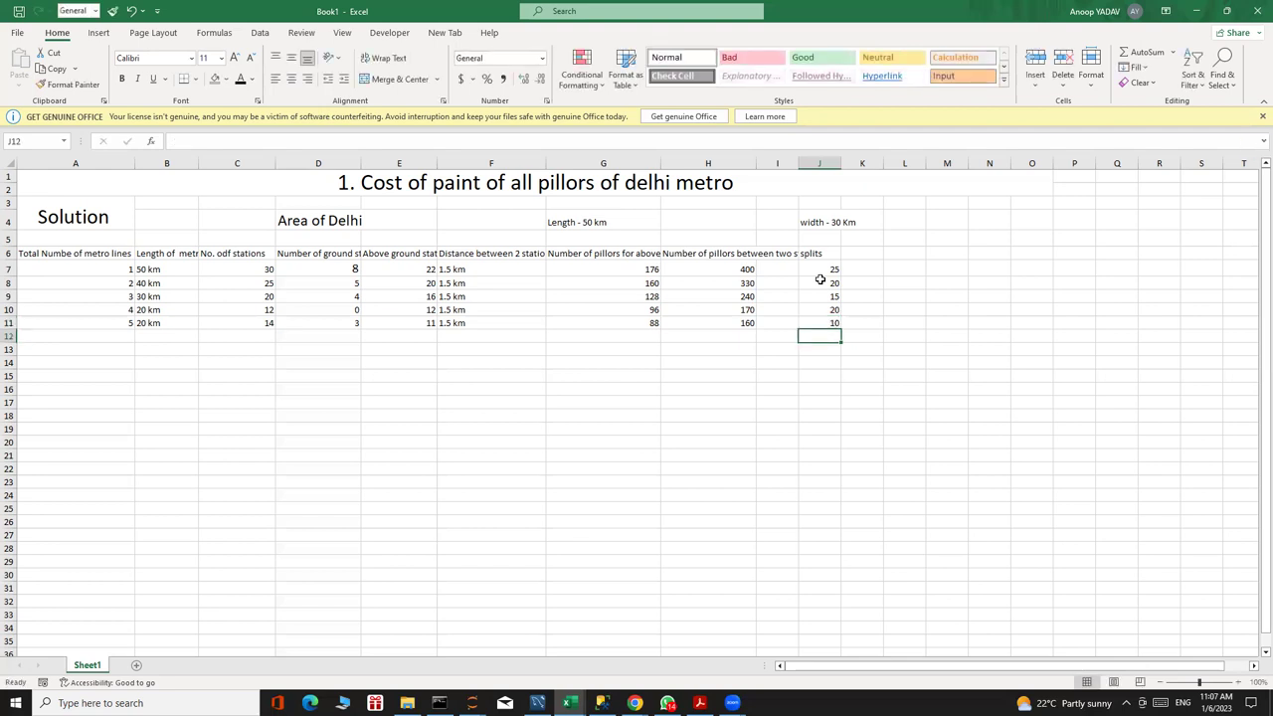
# Add the column header "Total Pillors" in K6.
pyautogui.click(867, 248)
pyautogui.click(867, 252)
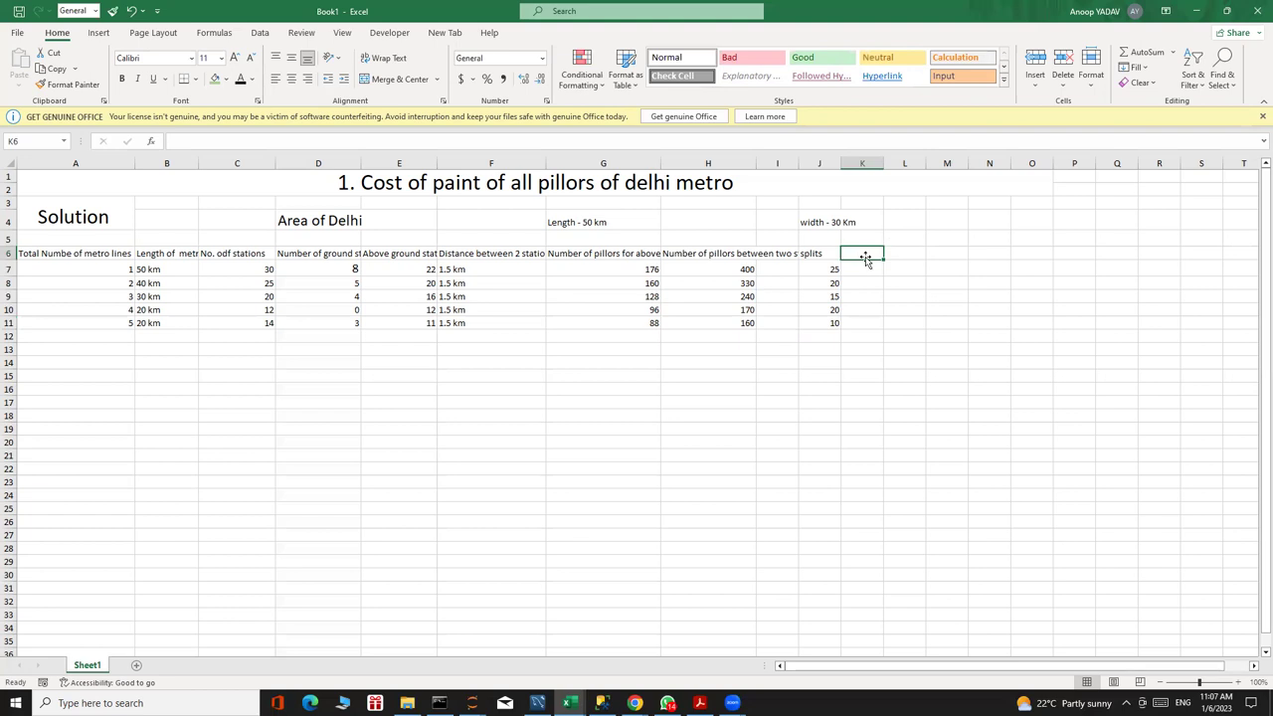
pyautogui.doubleClick(865, 253)
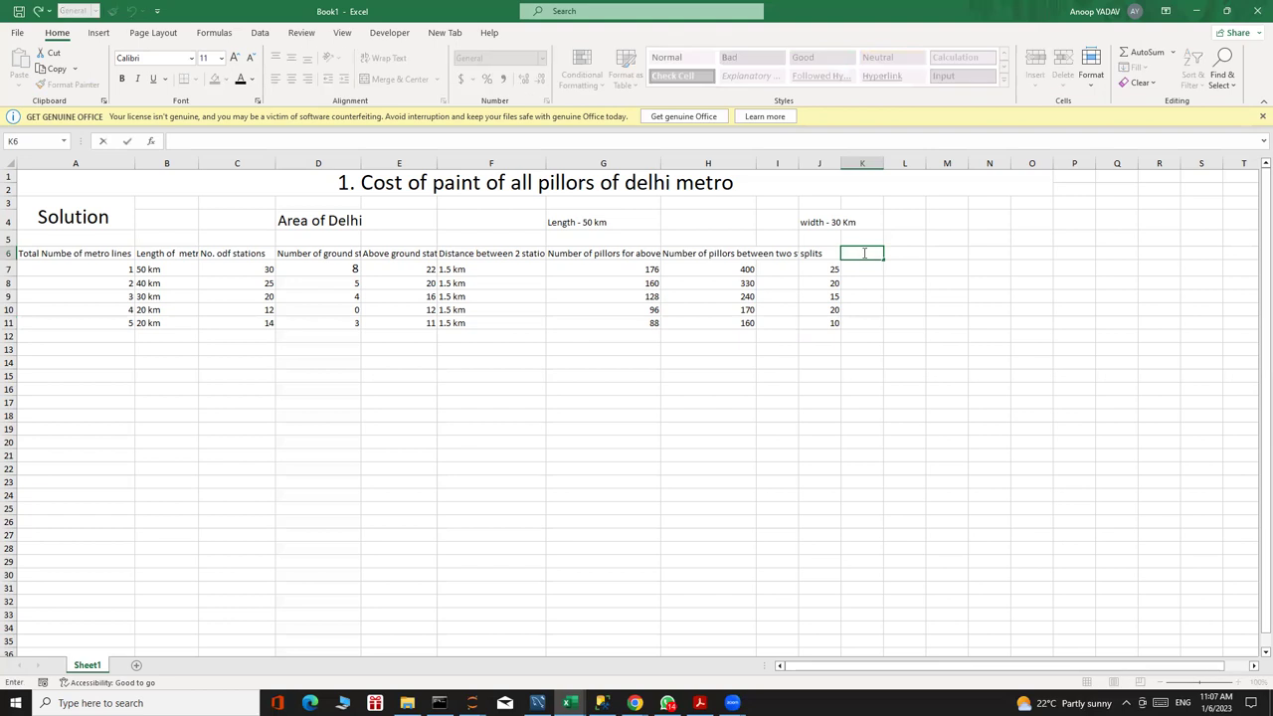
pyautogui.write('To')
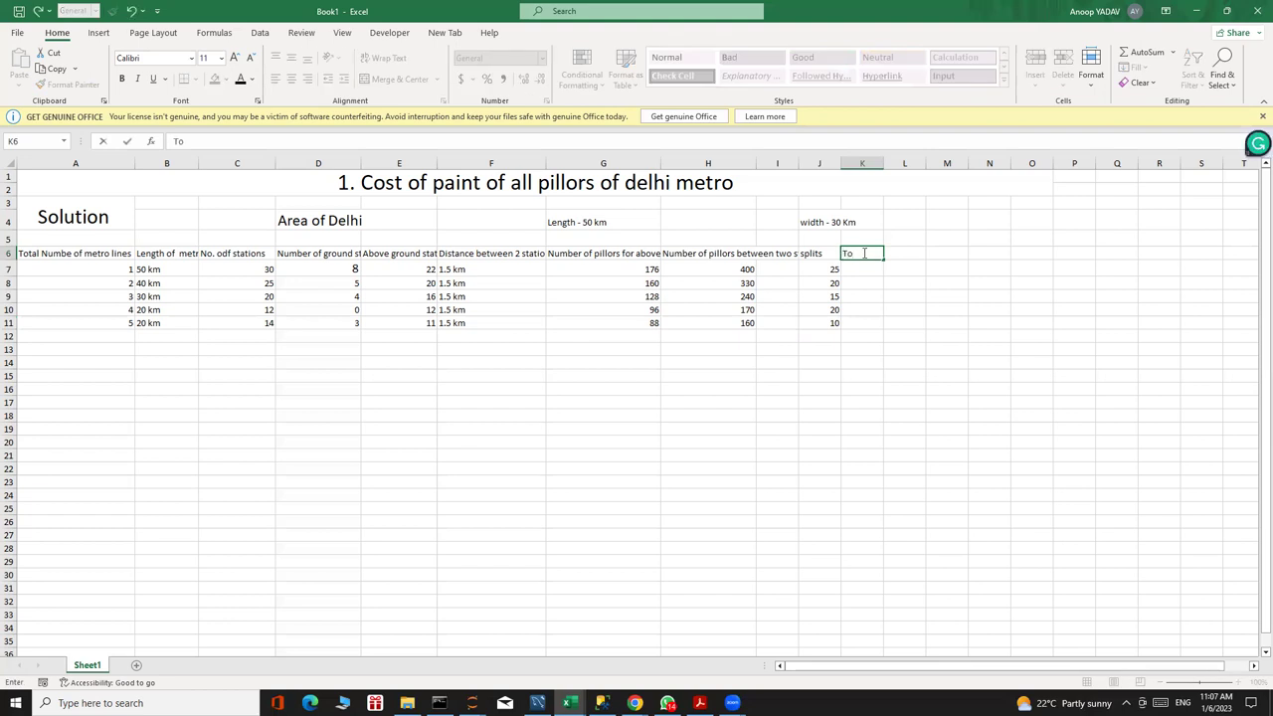
pyautogui.write('tal Pillors')
pyautogui.press('Return')
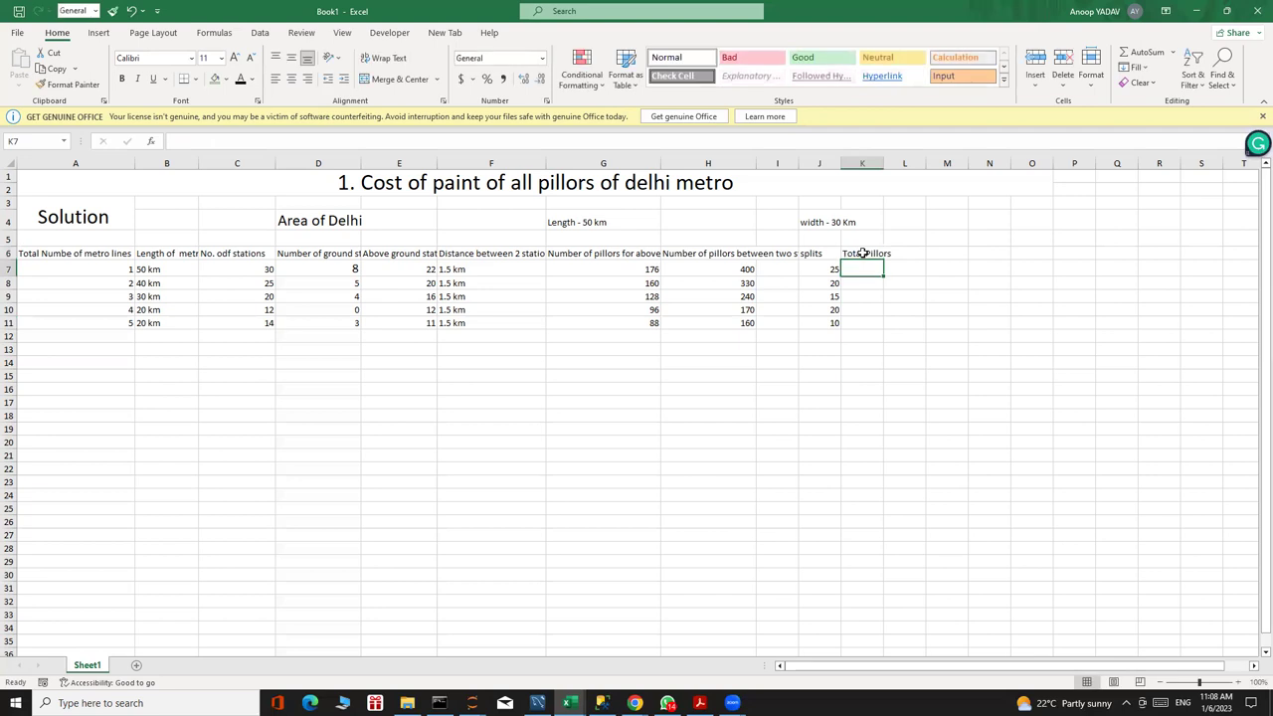
# Total each metro line's pillars in K7 with a SUM of G7:J7 and fill the formula down to K11.
pyautogui.doubleClick(861, 270)
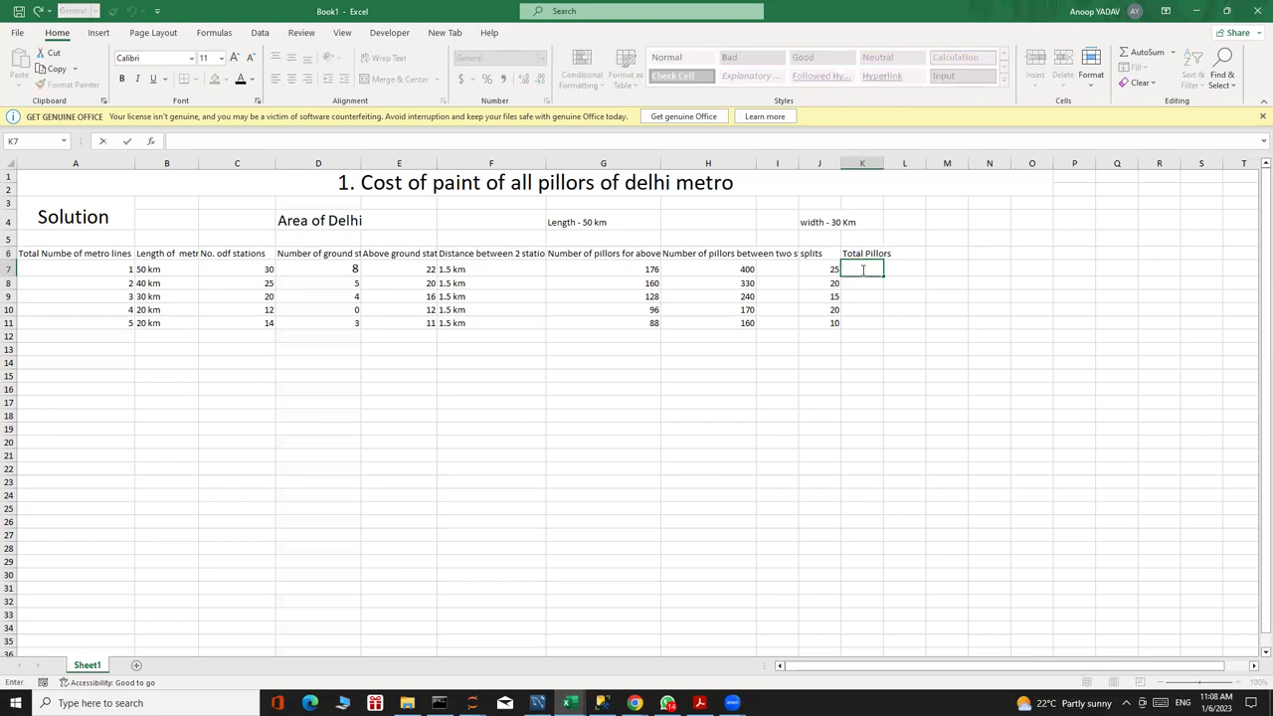
pyautogui.write('=')
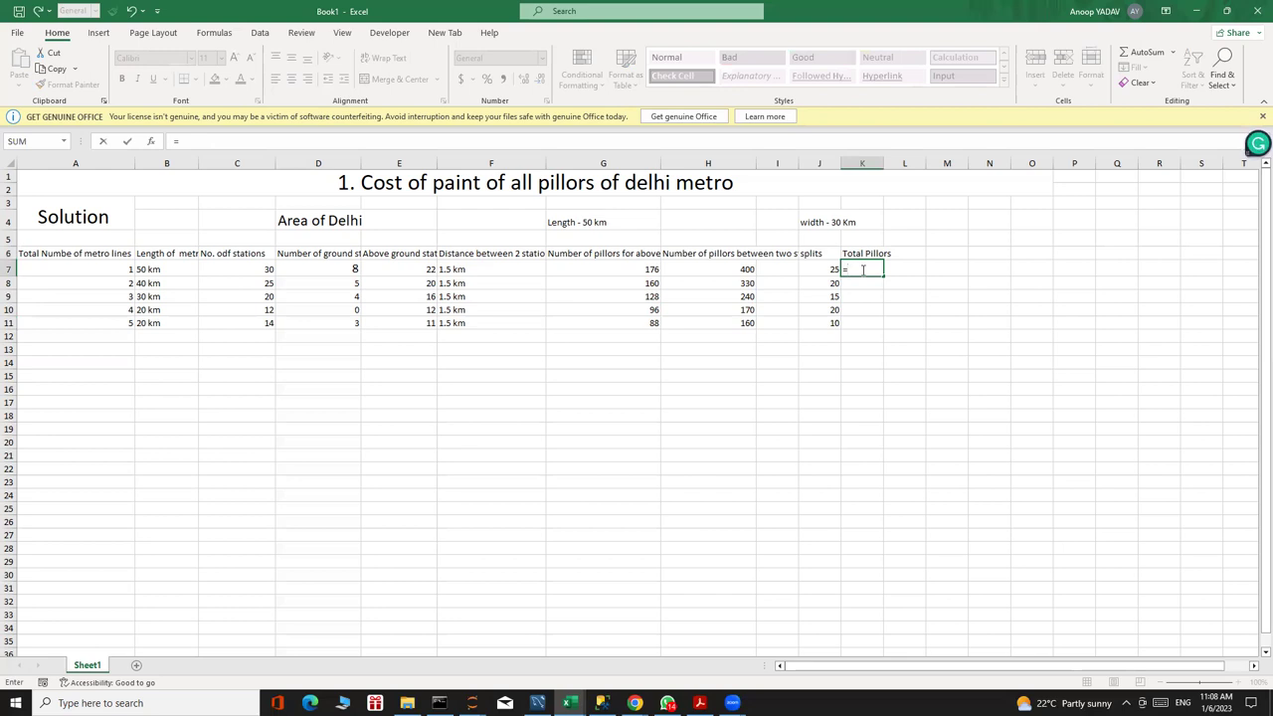
pyautogui.write('sum')
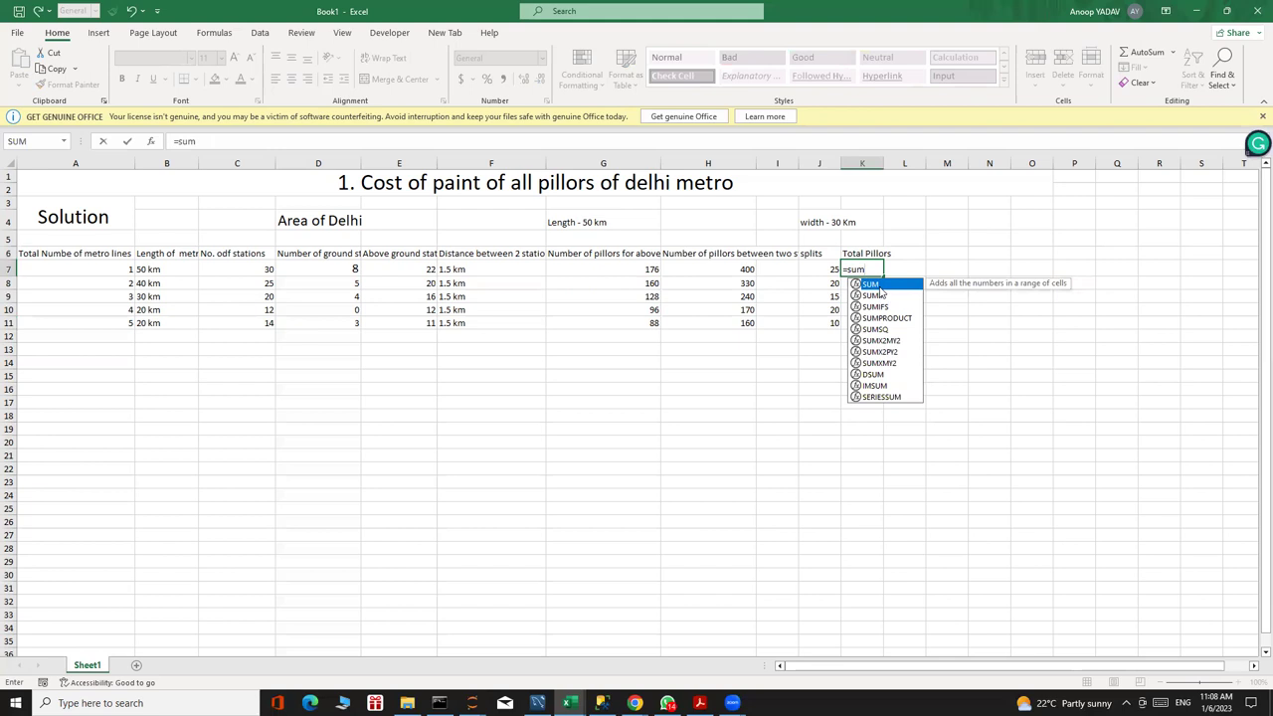
pyautogui.press('Tab')
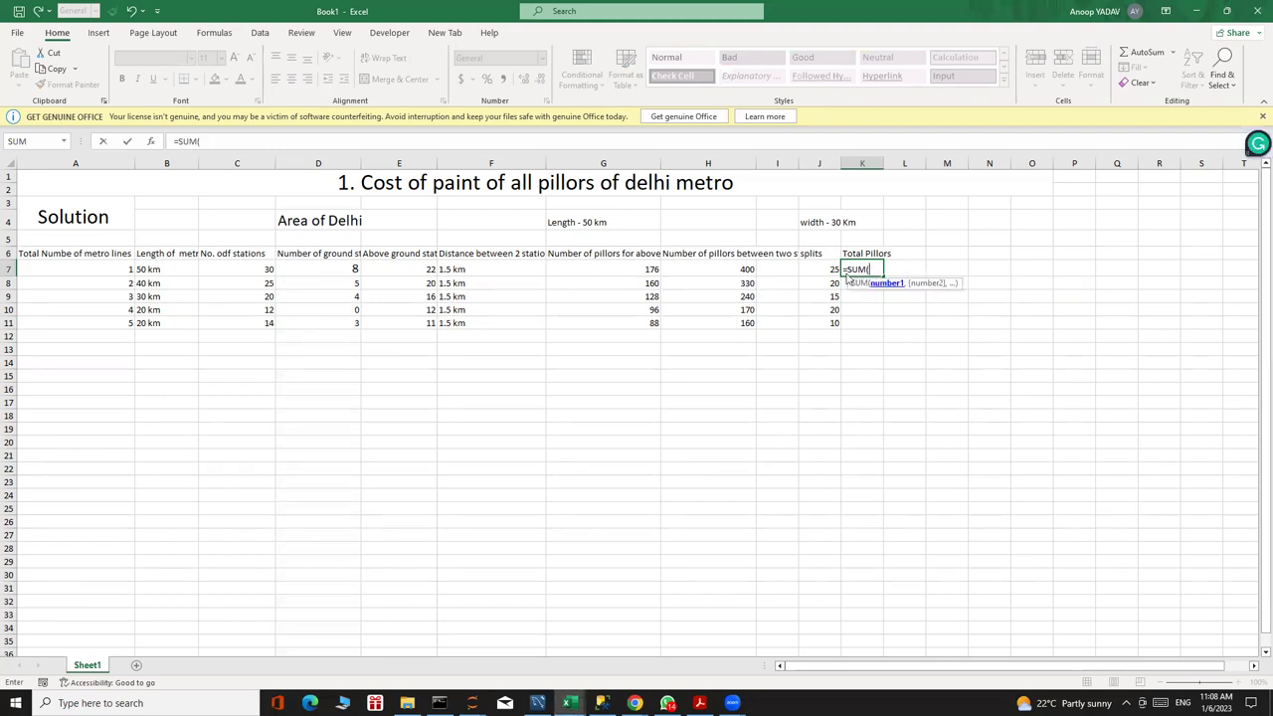
pyautogui.moveTo(643, 272); pyautogui.dragTo(818, 277)
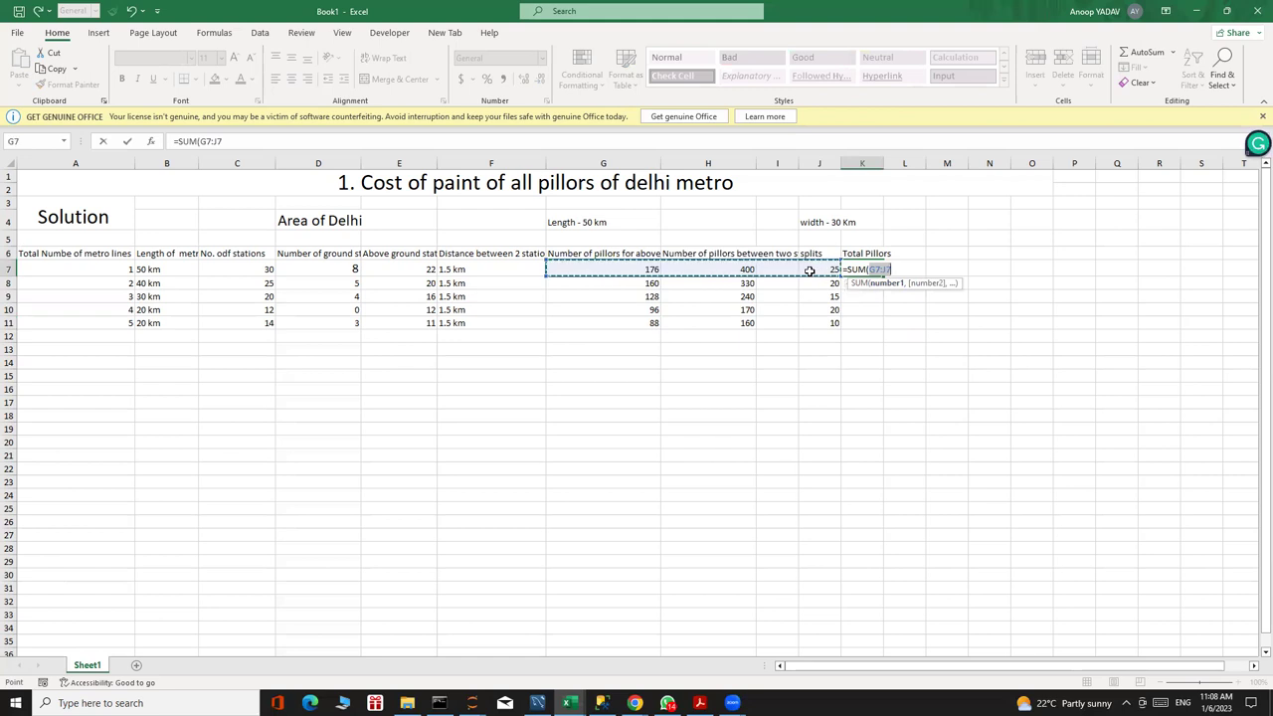
pyautogui.press('Return')
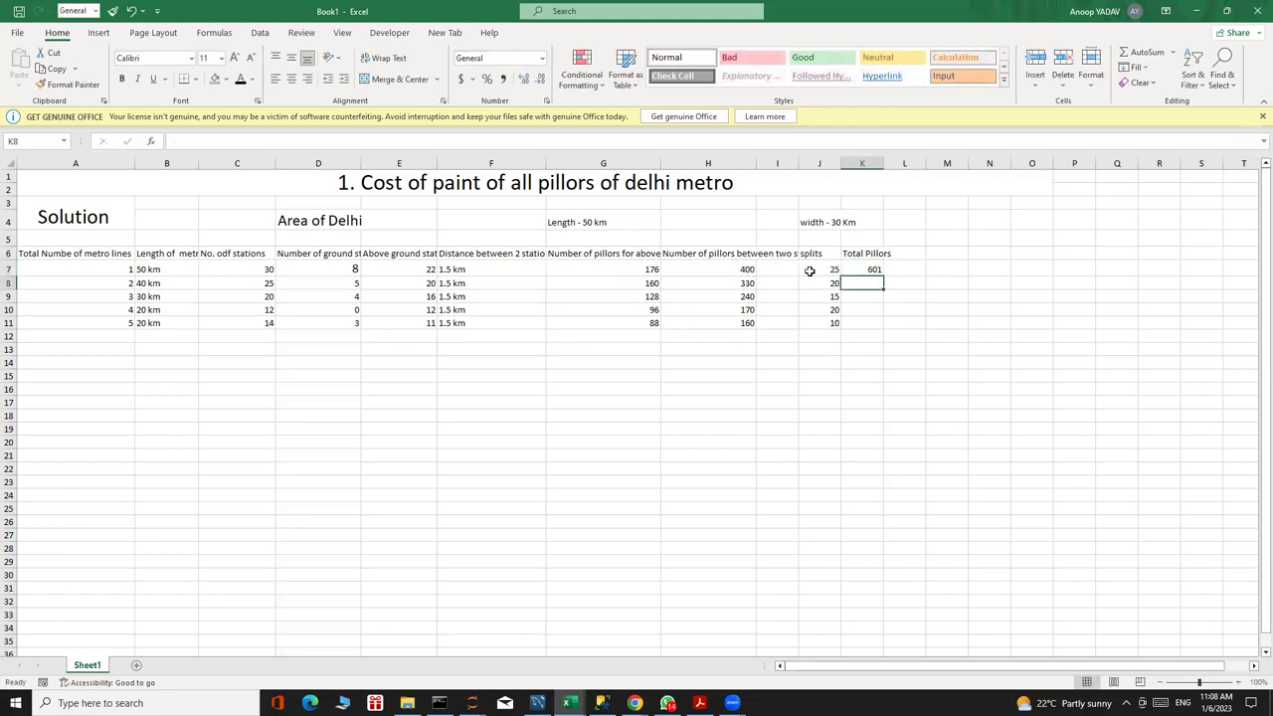
pyautogui.click(863, 266)
pyautogui.moveTo(883, 277); pyautogui.dragTo(885, 326)
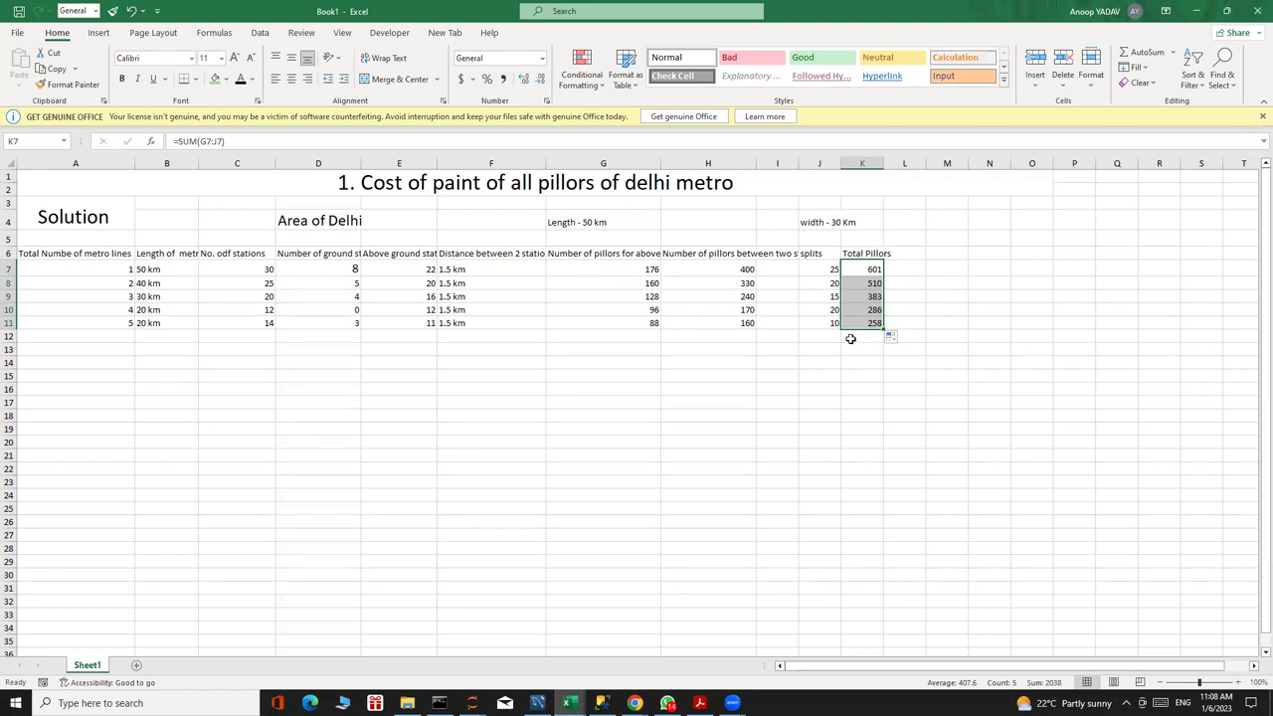
# Calculate the grand total of pillars in K13 with a SUM of K7:K11.
pyautogui.doubleClick(847, 349)
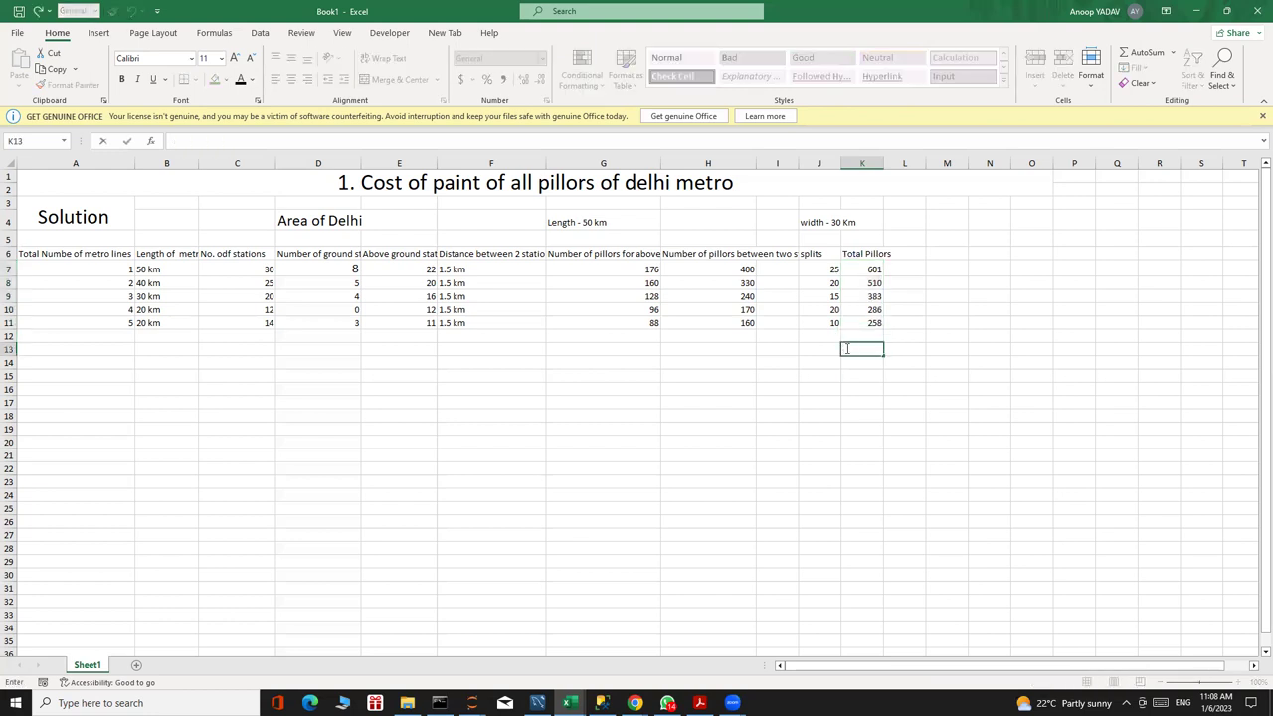
pyautogui.write('=sum')
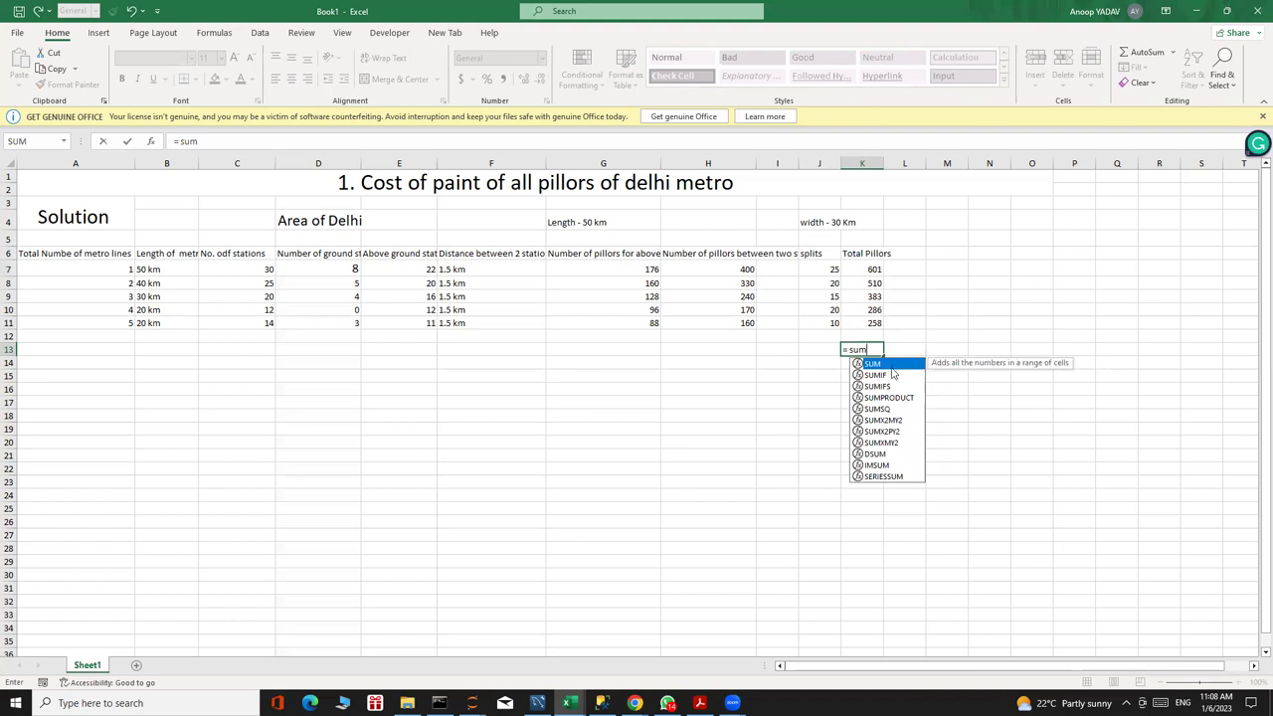
pyautogui.press('Tab')
pyautogui.moveTo(867, 267); pyautogui.dragTo(866, 320)
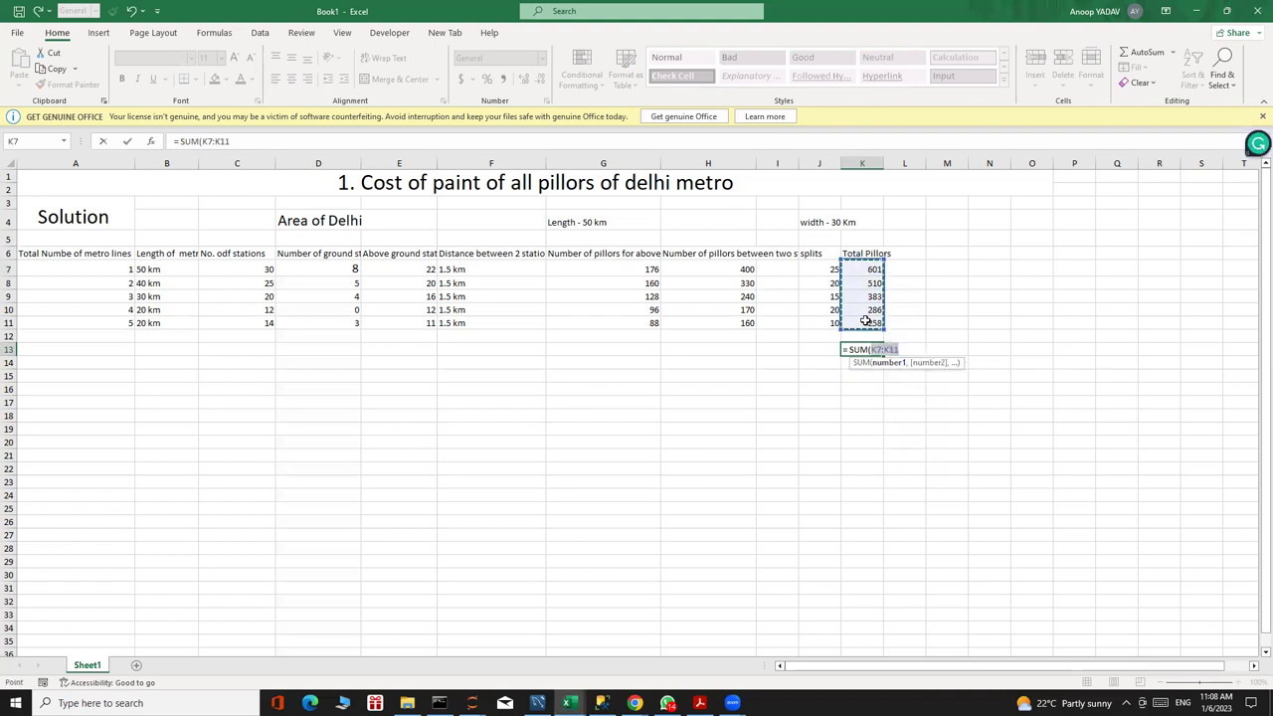
pyautogui.press('Return')
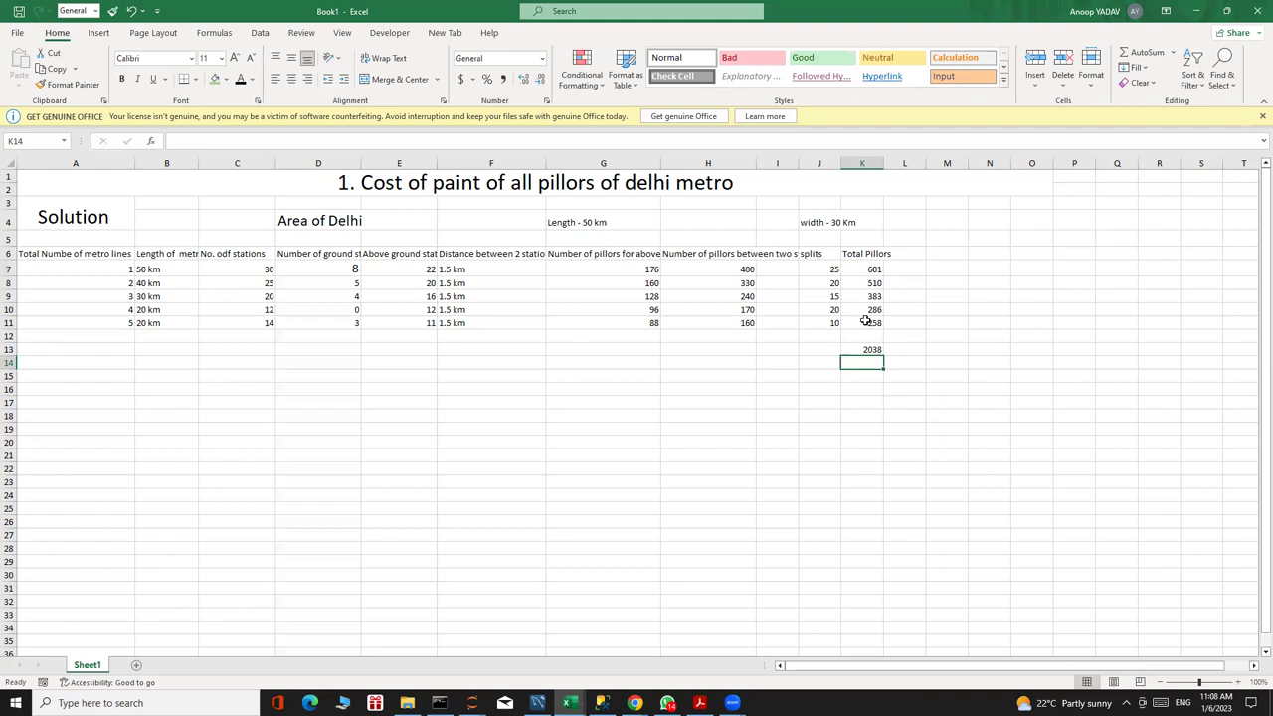
# Enter the note "cost of paint of 1 pillor is 1500 rupees" in M6.
pyautogui.click(941, 256)
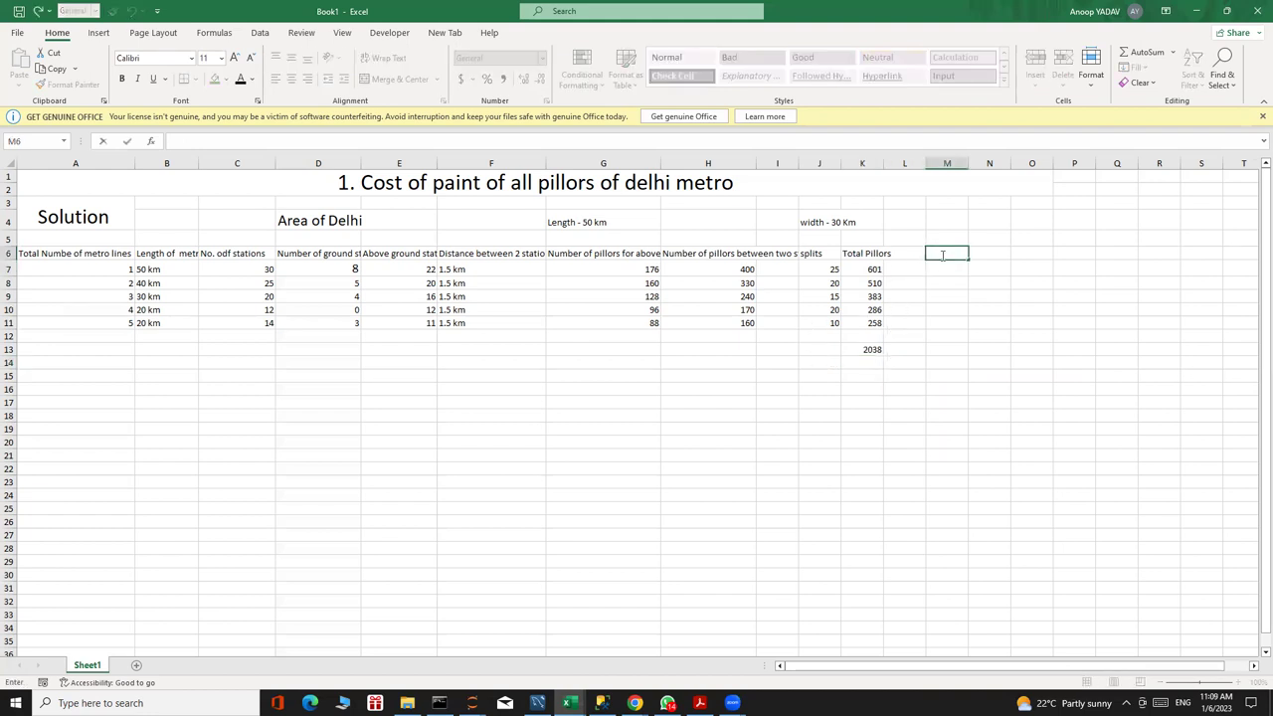
pyautogui.write('cost o')
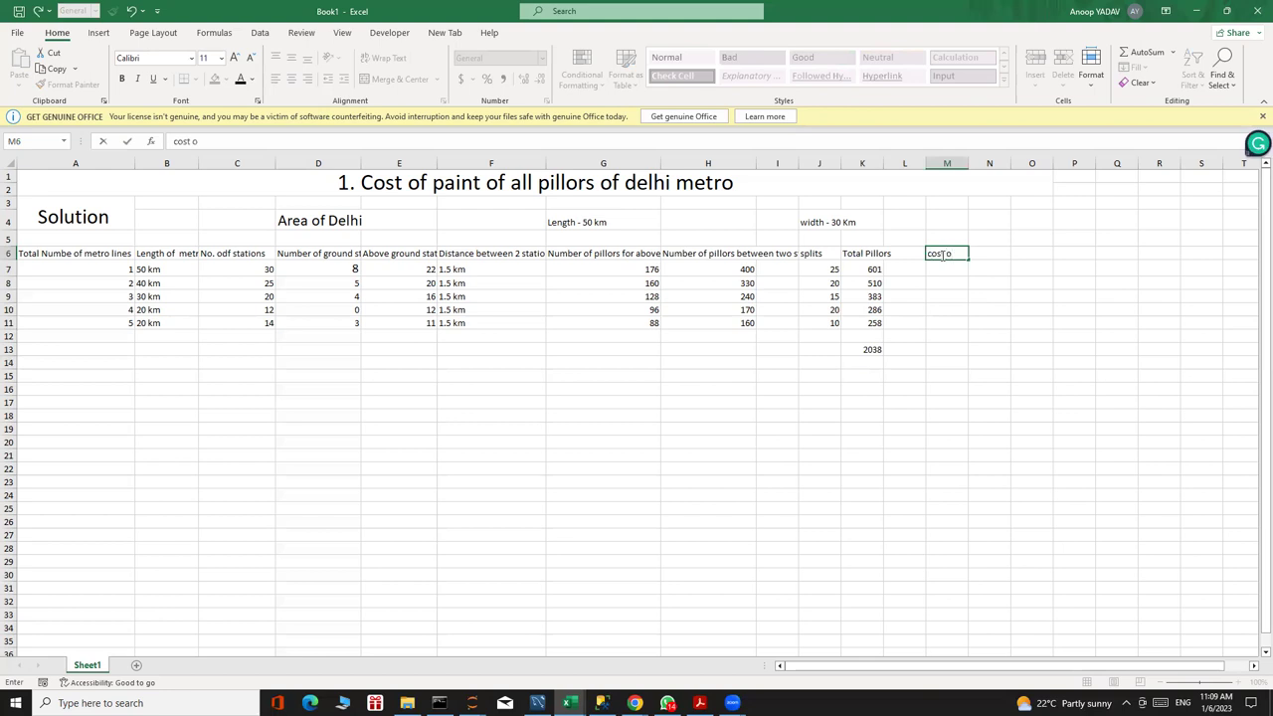
pyautogui.write('f paint of 1 pillor')
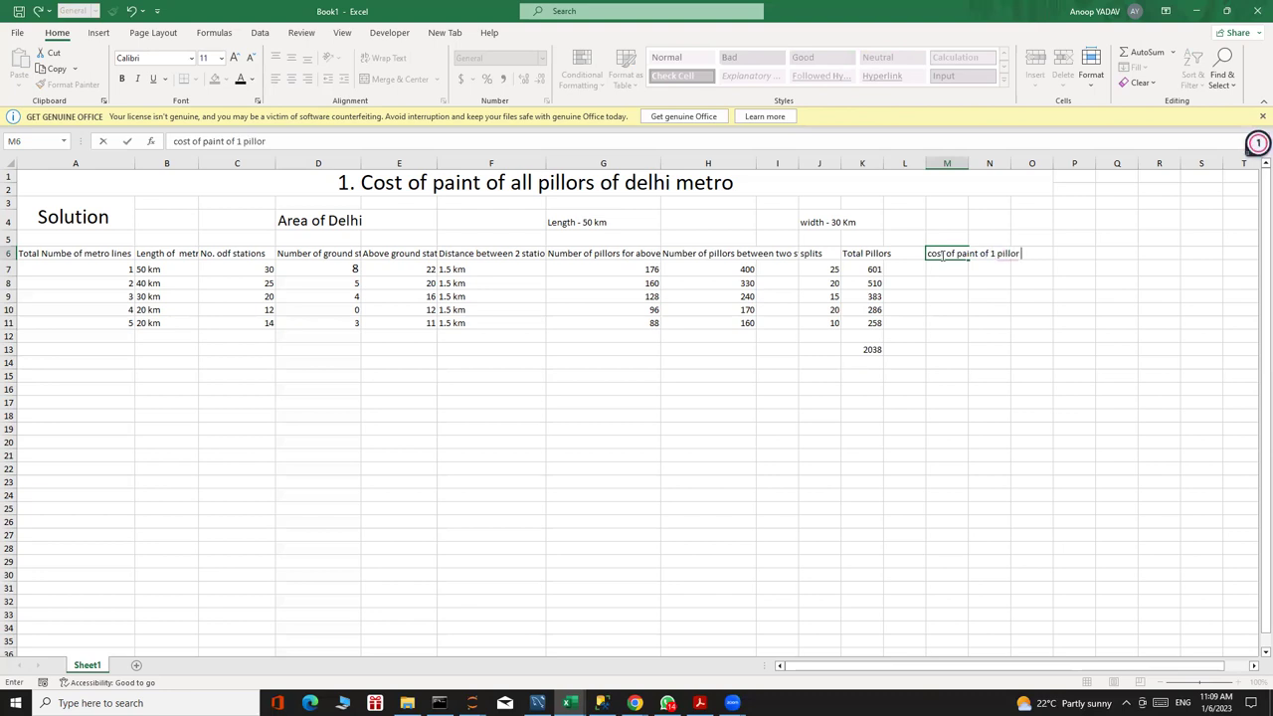
pyautogui.write(' is 15')
pyautogui.write('00 rupees')
pyautogui.press('Return')
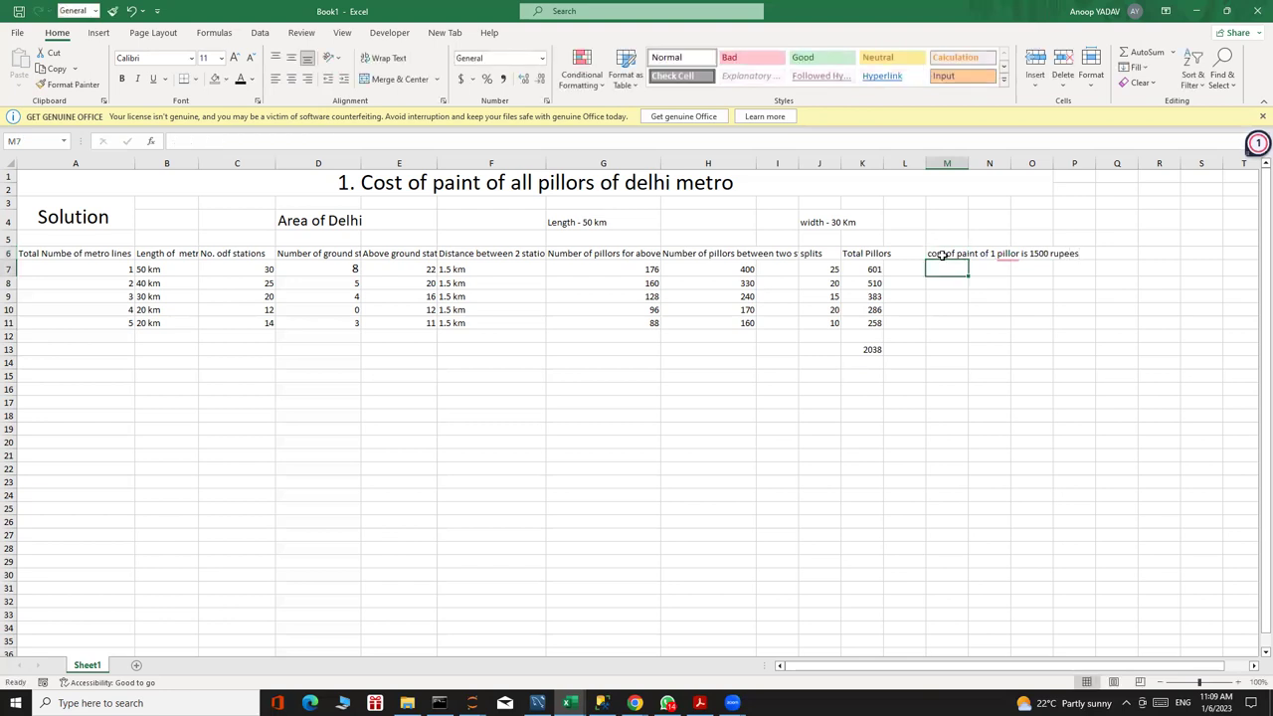
# Write the cost estimate as "Total Cost - 2000 * 1500" in M8 and "Approx - 30 lakh" in M9.
pyautogui.press('Down')
pyautogui.write('Tota')
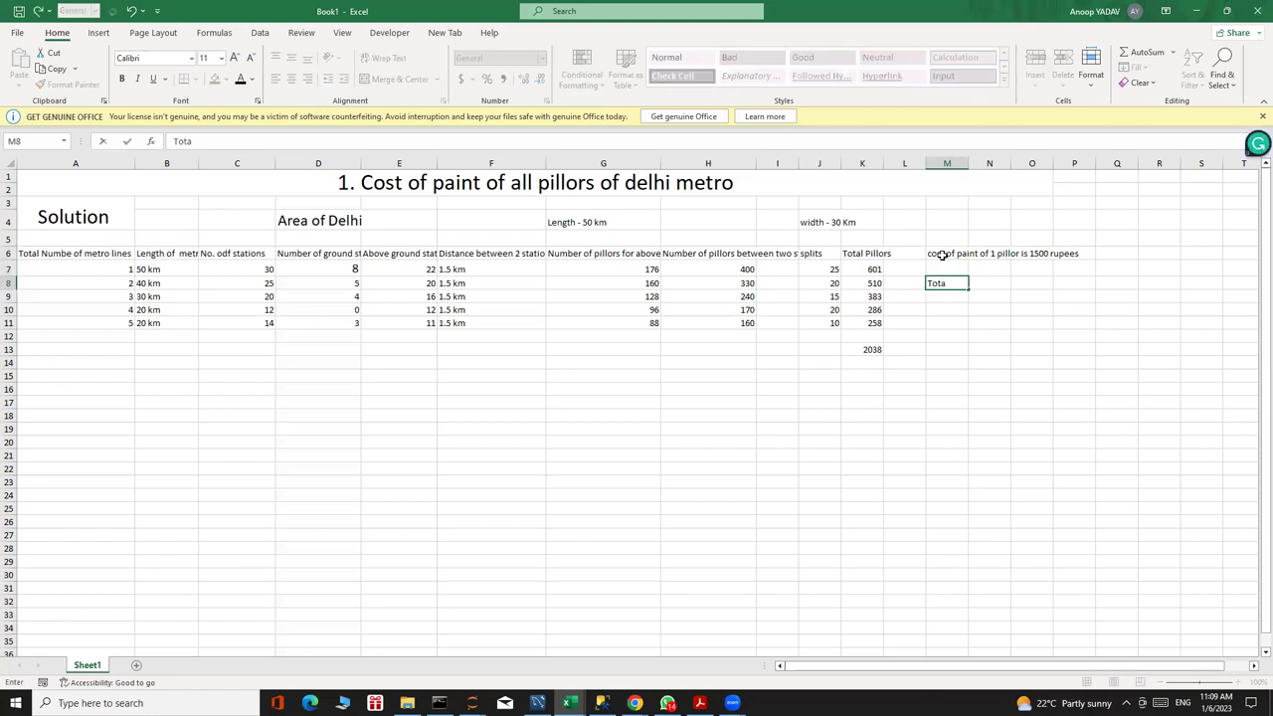
pyautogui.write('l Cost - 2000')
pyautogui.write('* 1500')
pyautogui.press('Return')
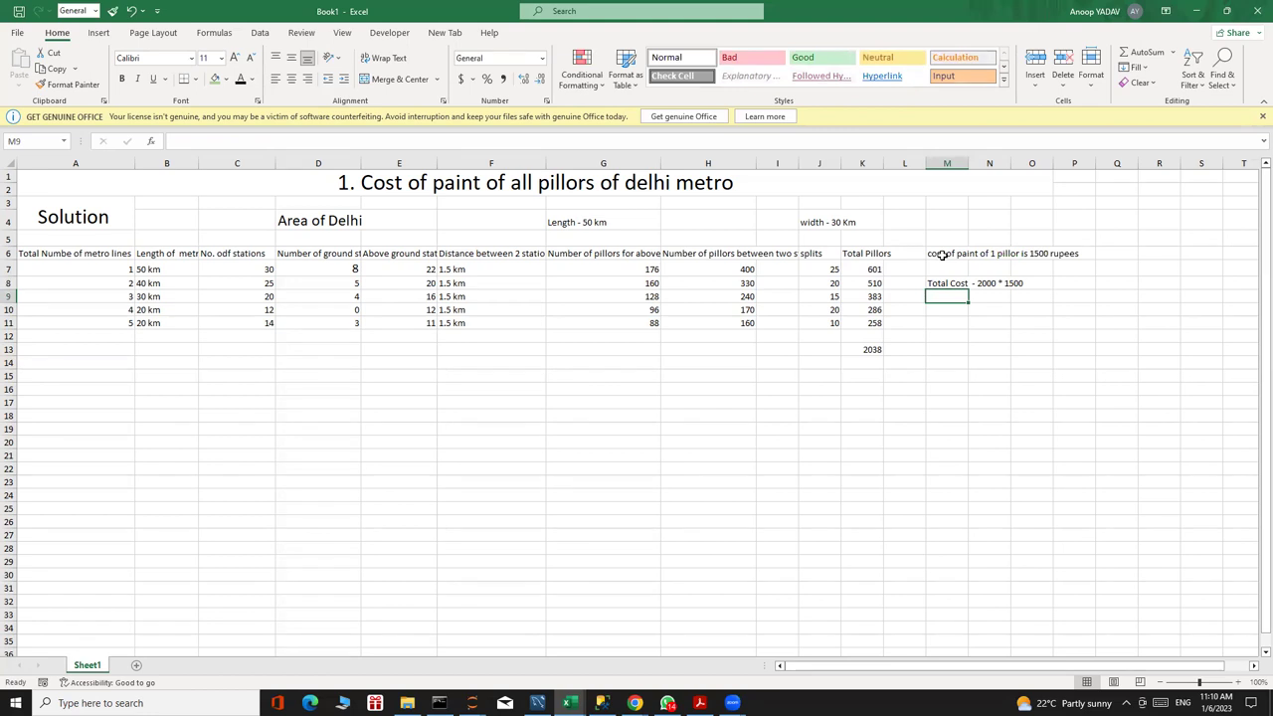
pyautogui.write('App')
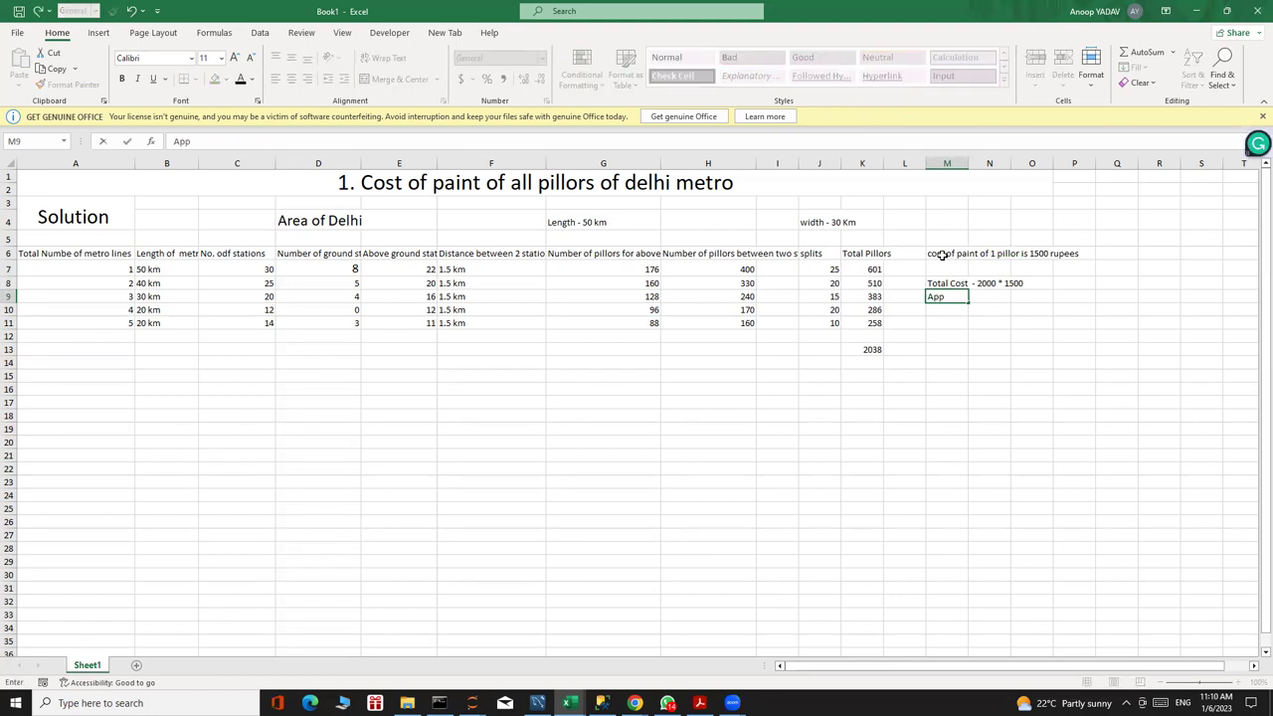
pyautogui.write('rox - 30 lakh')
pyautogui.click(563, 346)
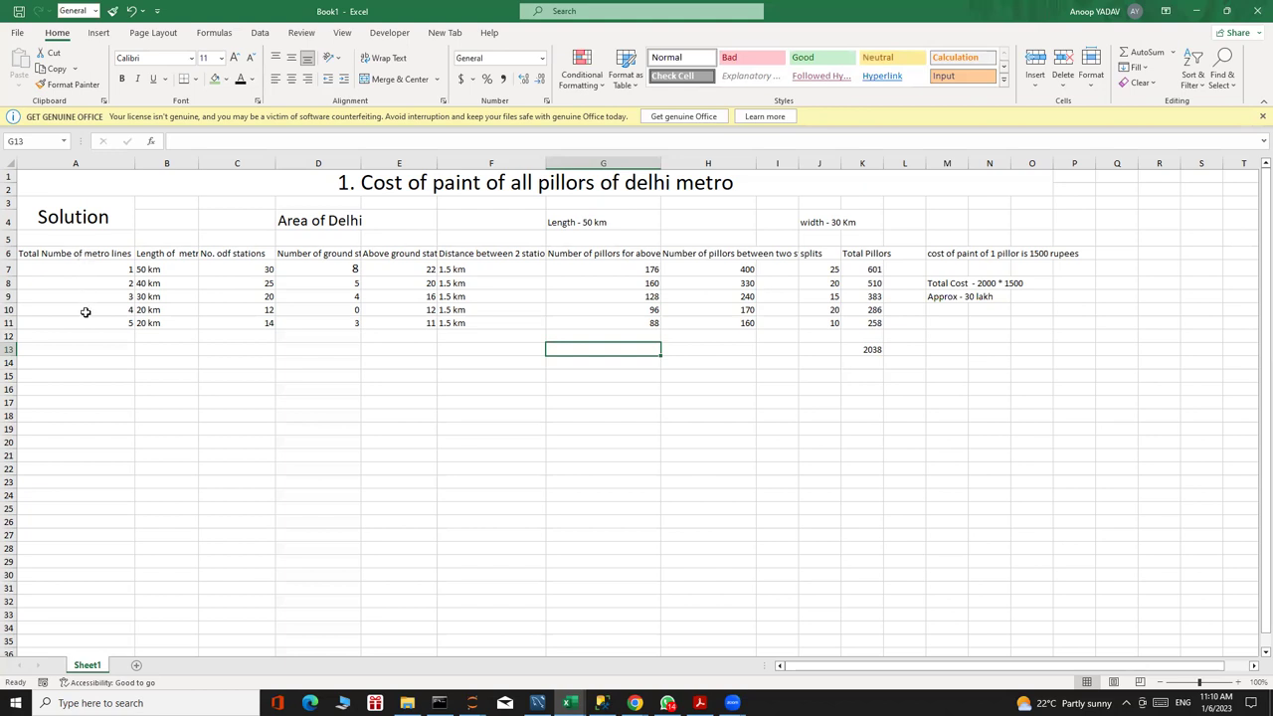
pyautogui.click(196, 201)
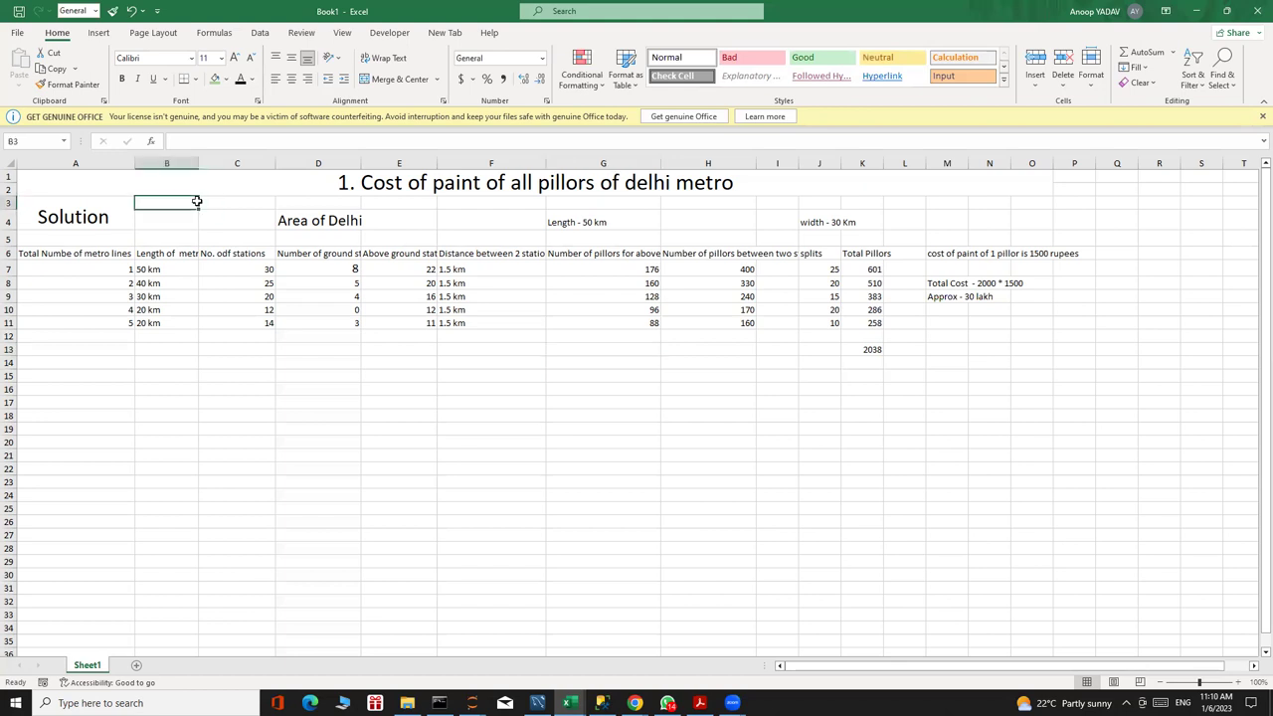